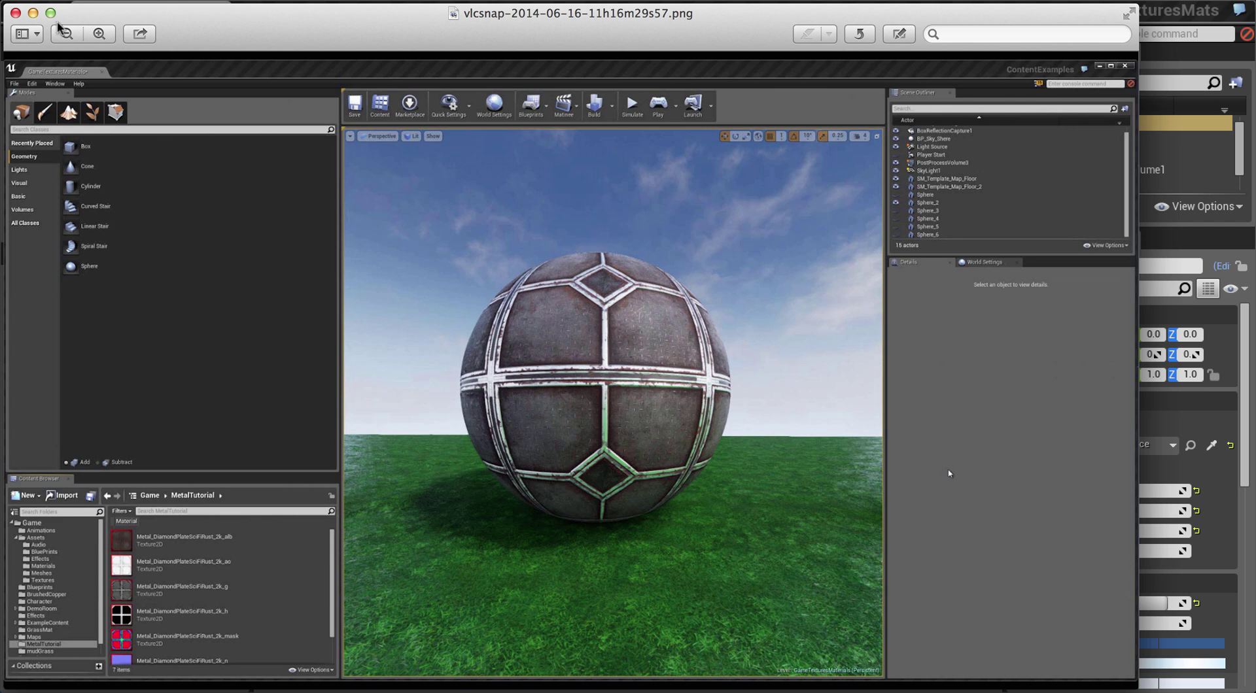
# Close the reference screenshot of the finished metal sphere and return to the Unreal Editor level.
pyautogui.moveTo(128, 11); pyautogui.dragTo(141, 6)
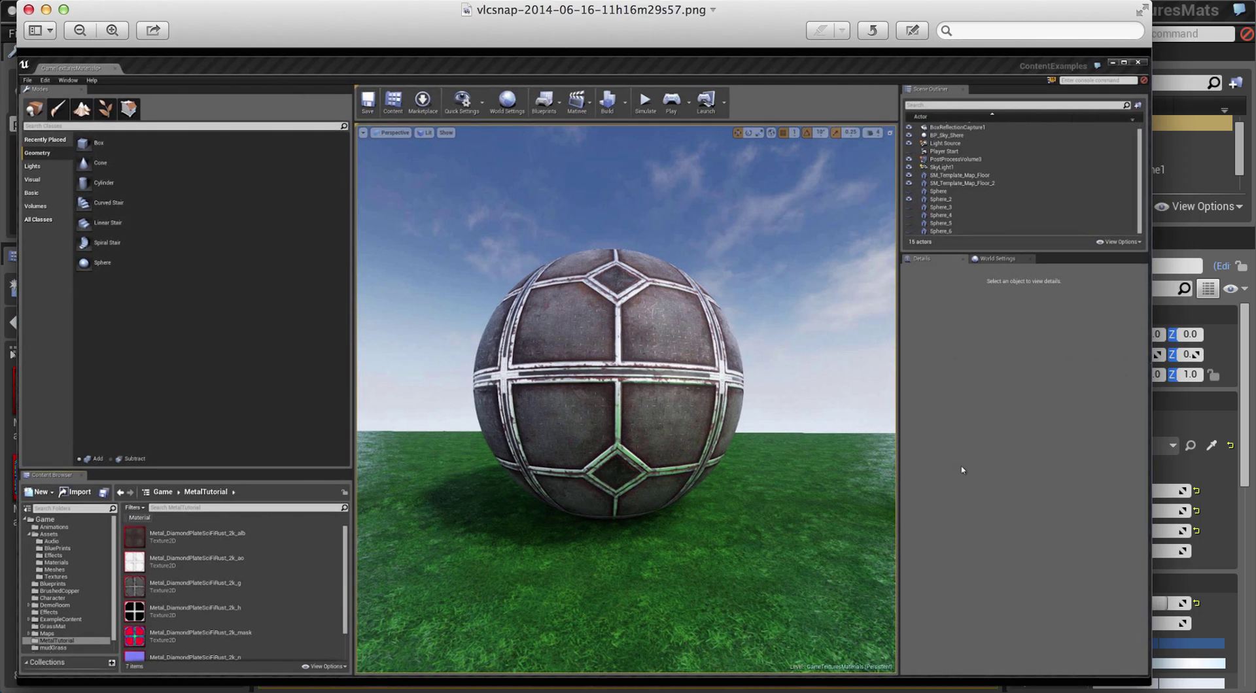
pyautogui.click(28, 10)
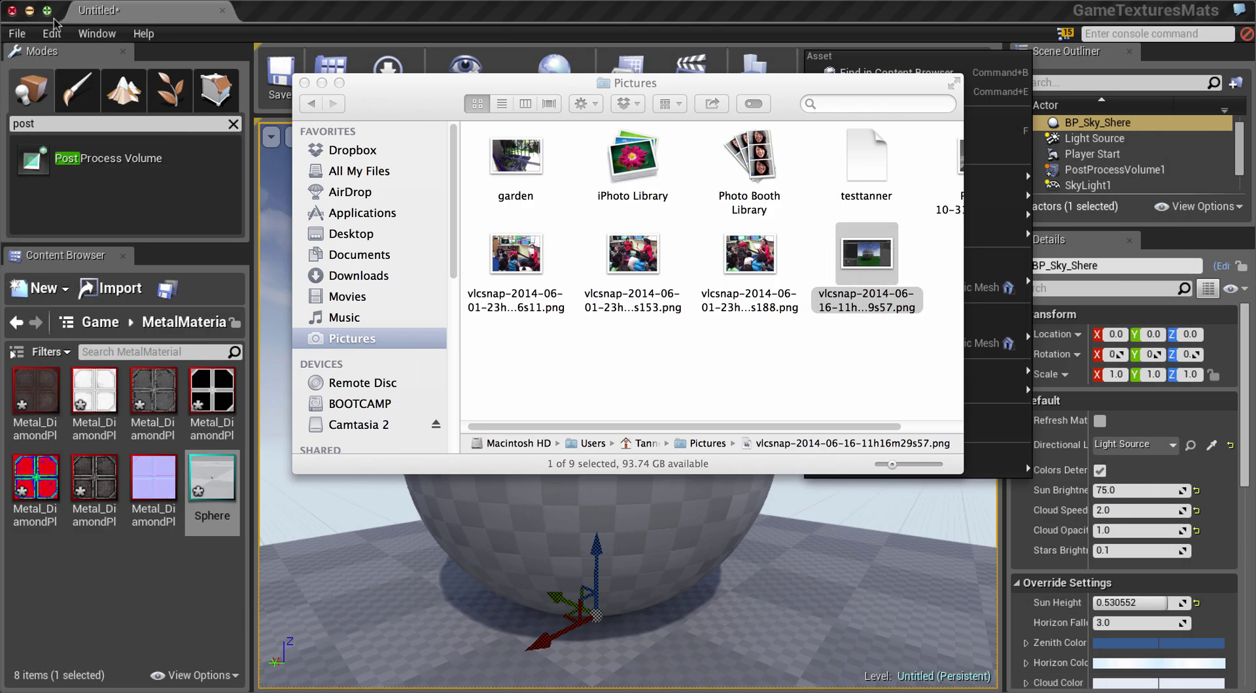
pyautogui.click(417, 20)
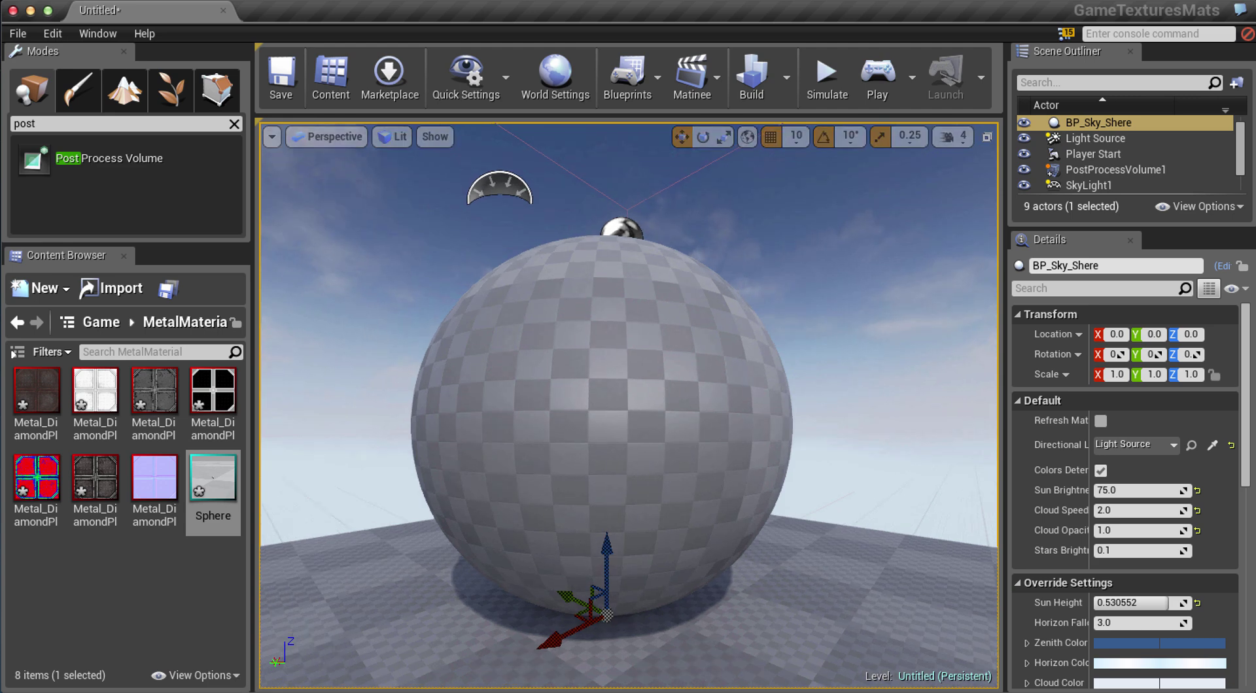
# Examine the Metal_DiamondPlateSciFiRust_2k_mask texture and its color channel options, closing the texture editor when done.
pyautogui.moveTo(879, 373); pyautogui.dragTo(873, 376, button='right')
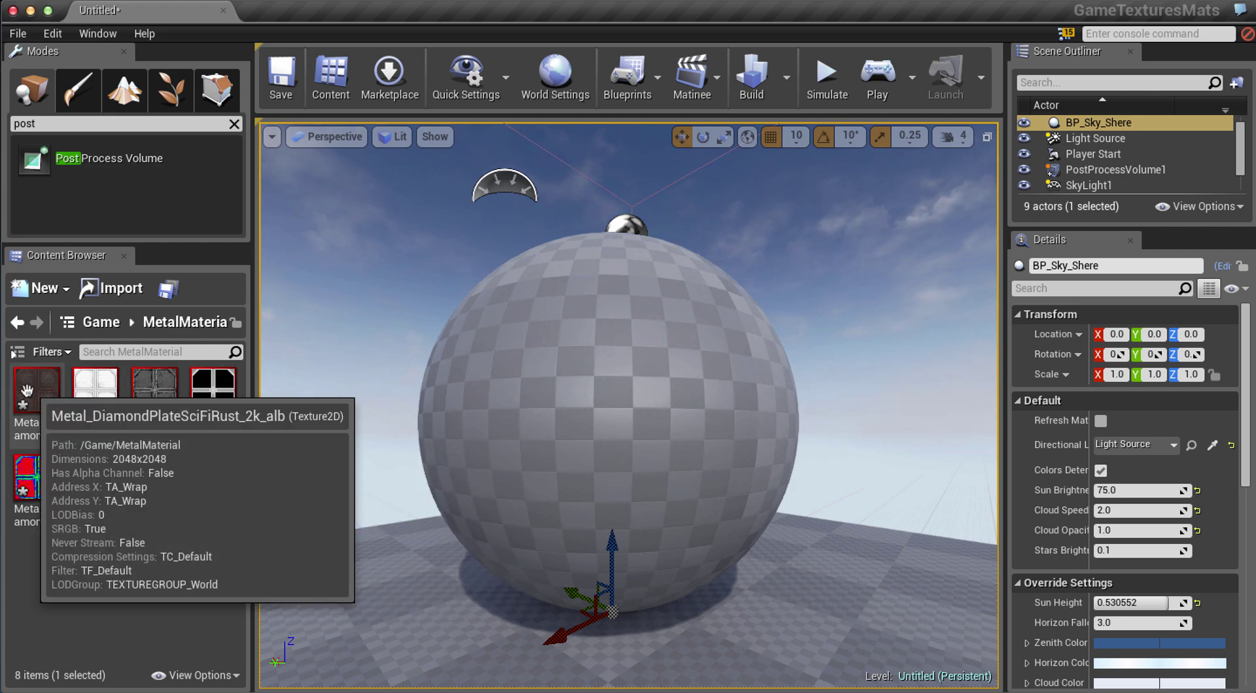
pyautogui.moveTo(453, 357); pyautogui.dragTo(445, 367, button='right')
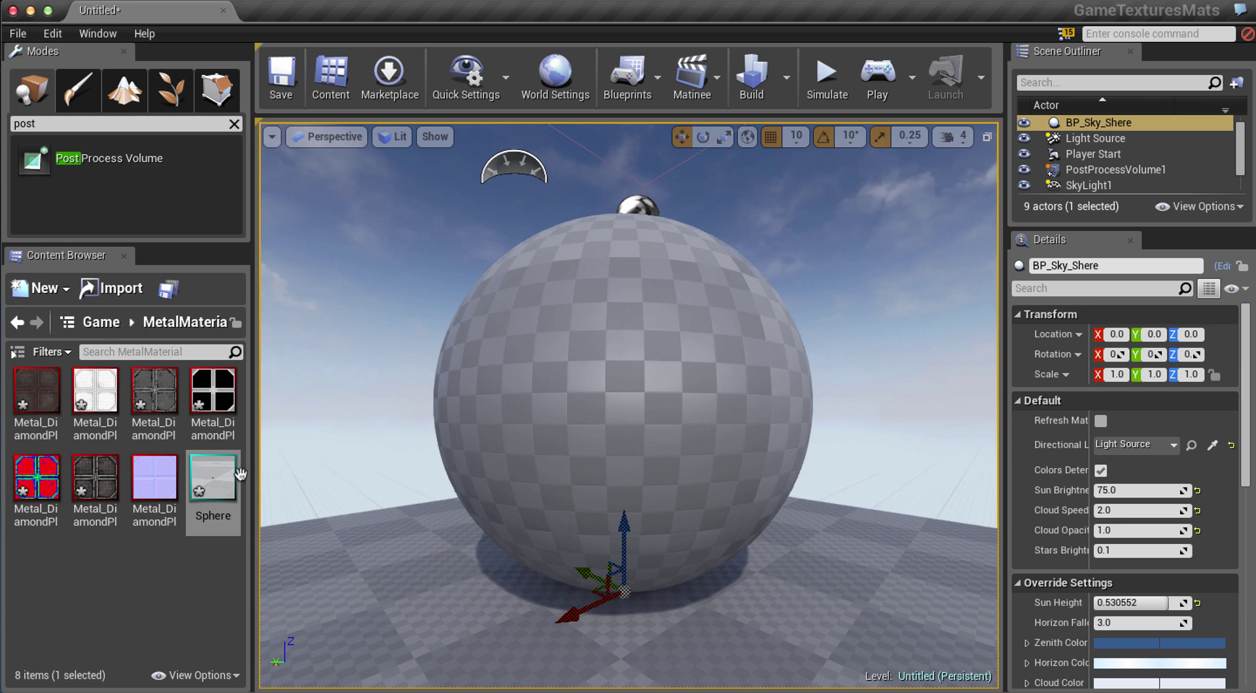
pyautogui.click(159, 494)
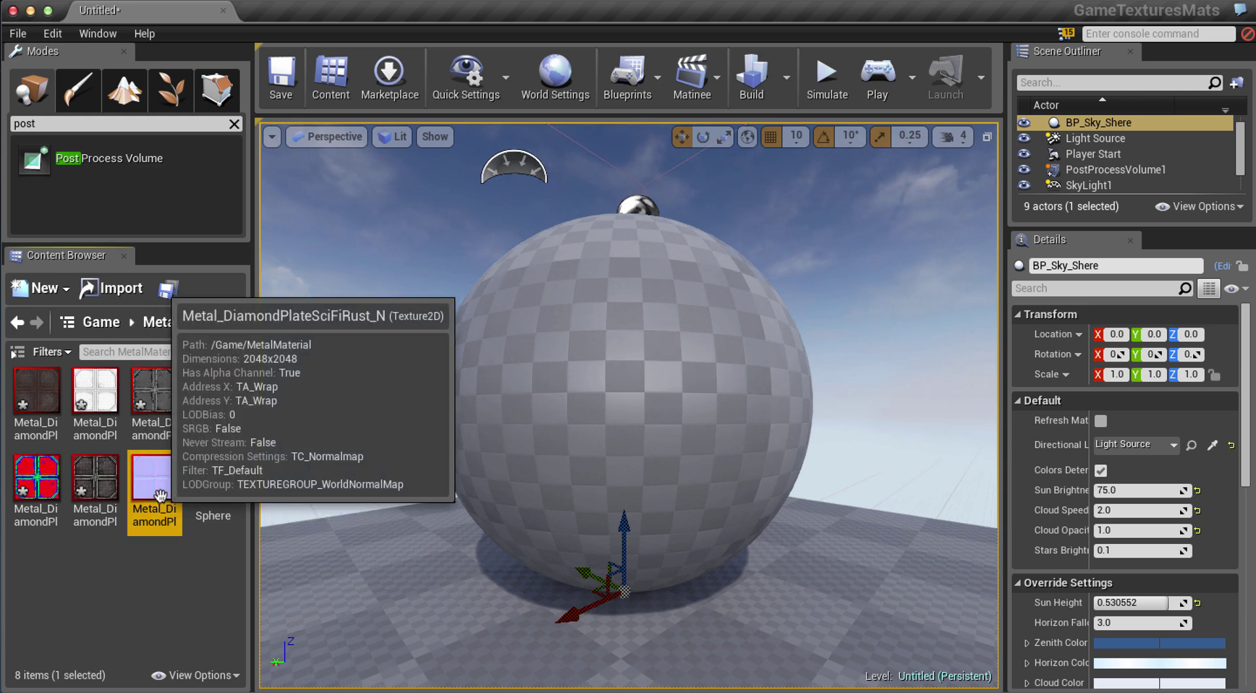
pyautogui.doubleClick(38, 484)
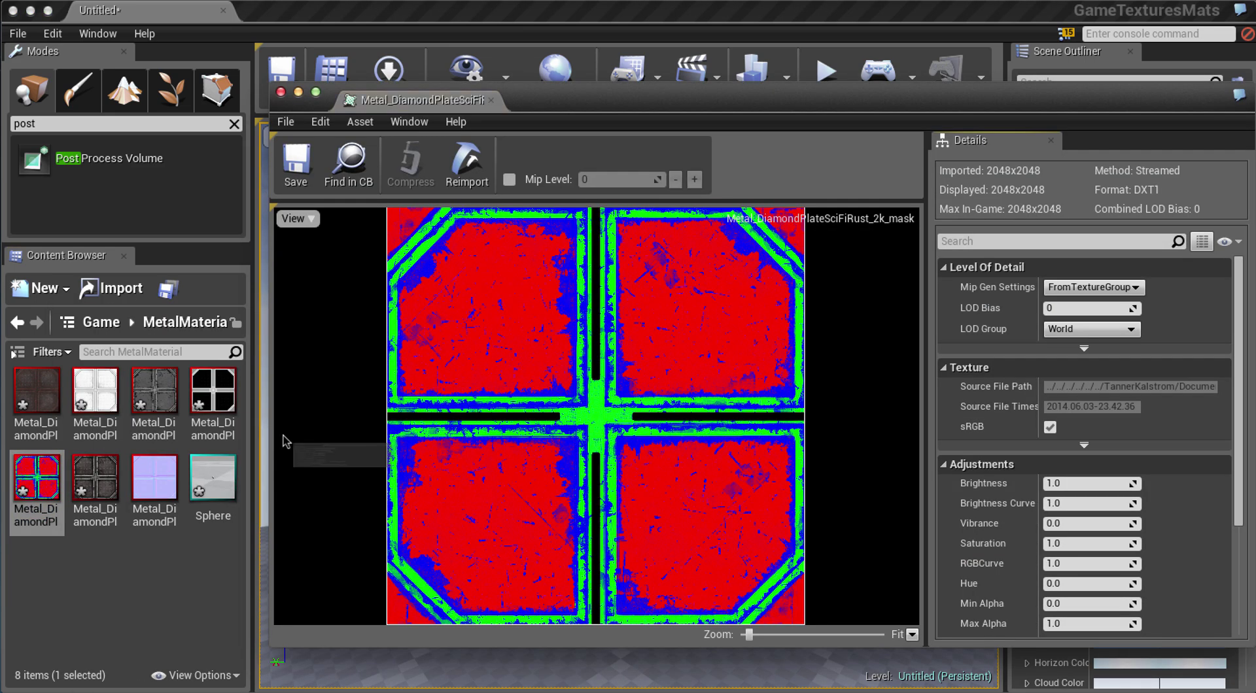
pyautogui.click(311, 221)
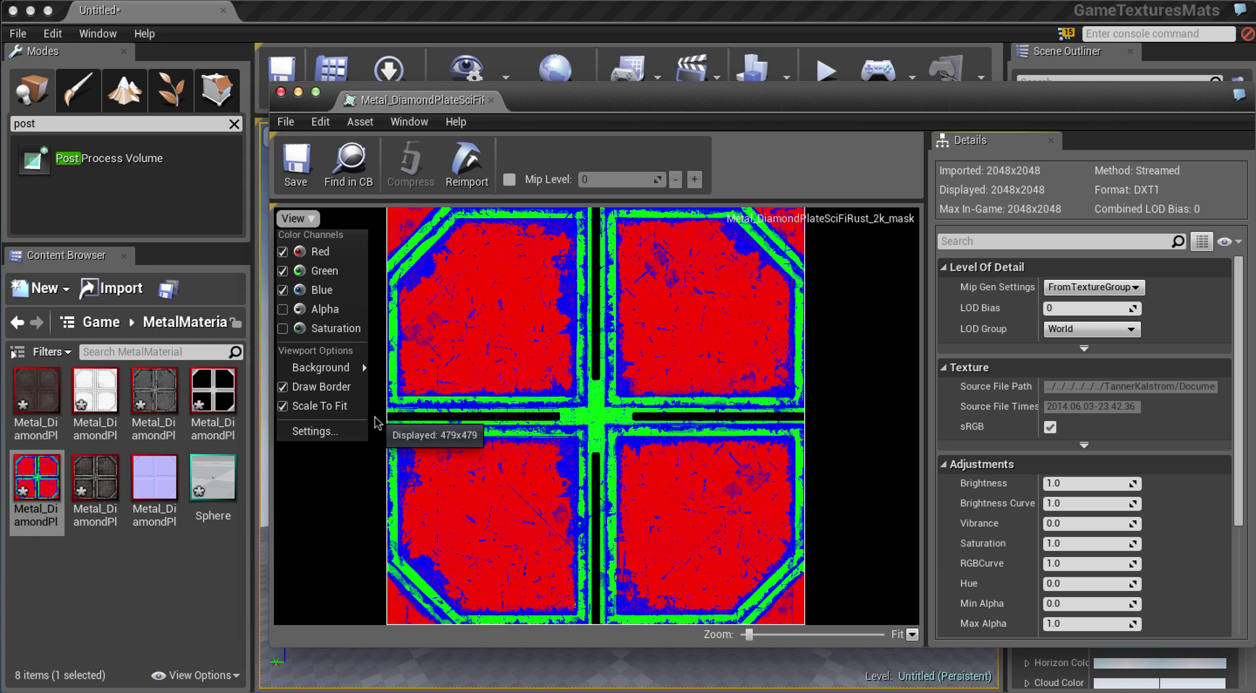
pyautogui.moveTo(567, 112); pyautogui.dragTo(536, 96)
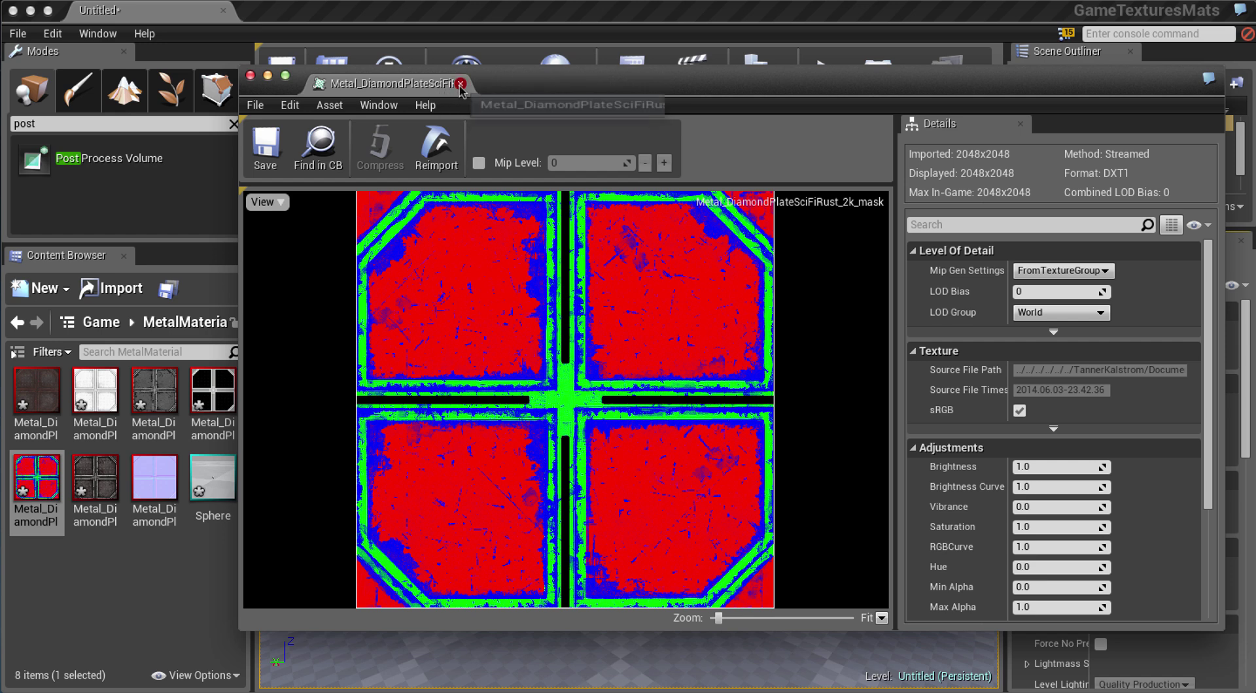
pyautogui.click(461, 84)
# Create a new material in the MetalMaterial folder and name it MetalTutorial.
pyautogui.rightClick(146, 556)
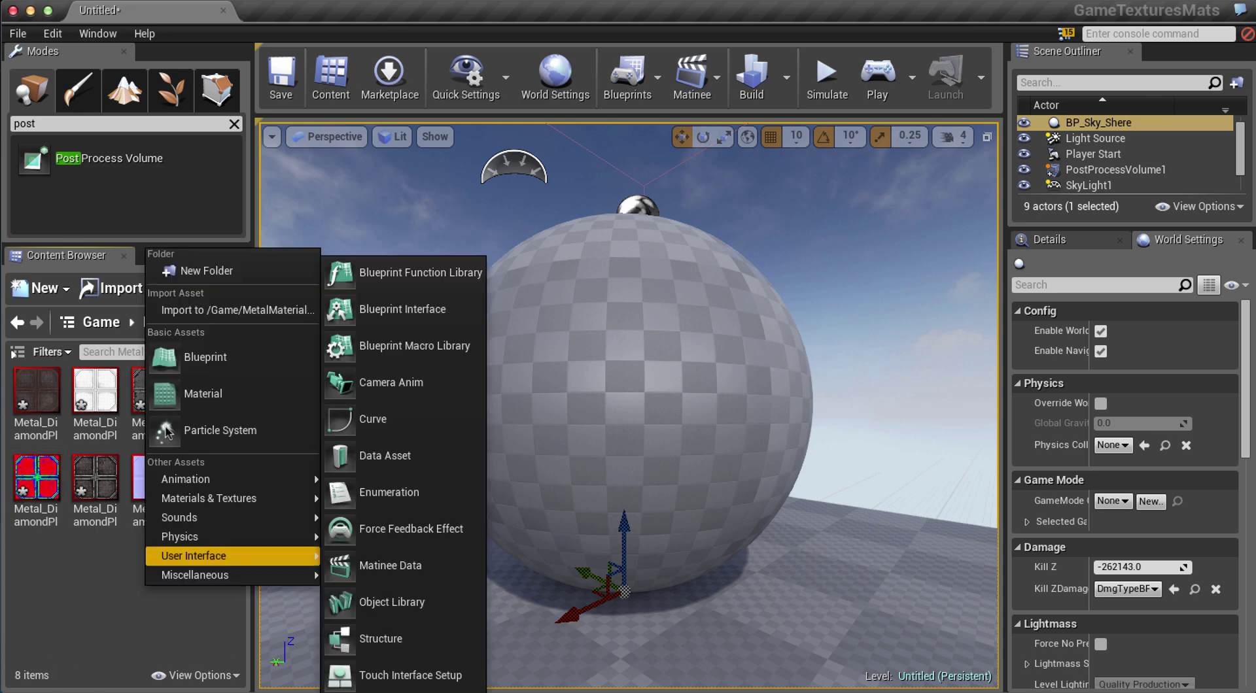
pyautogui.click(203, 393)
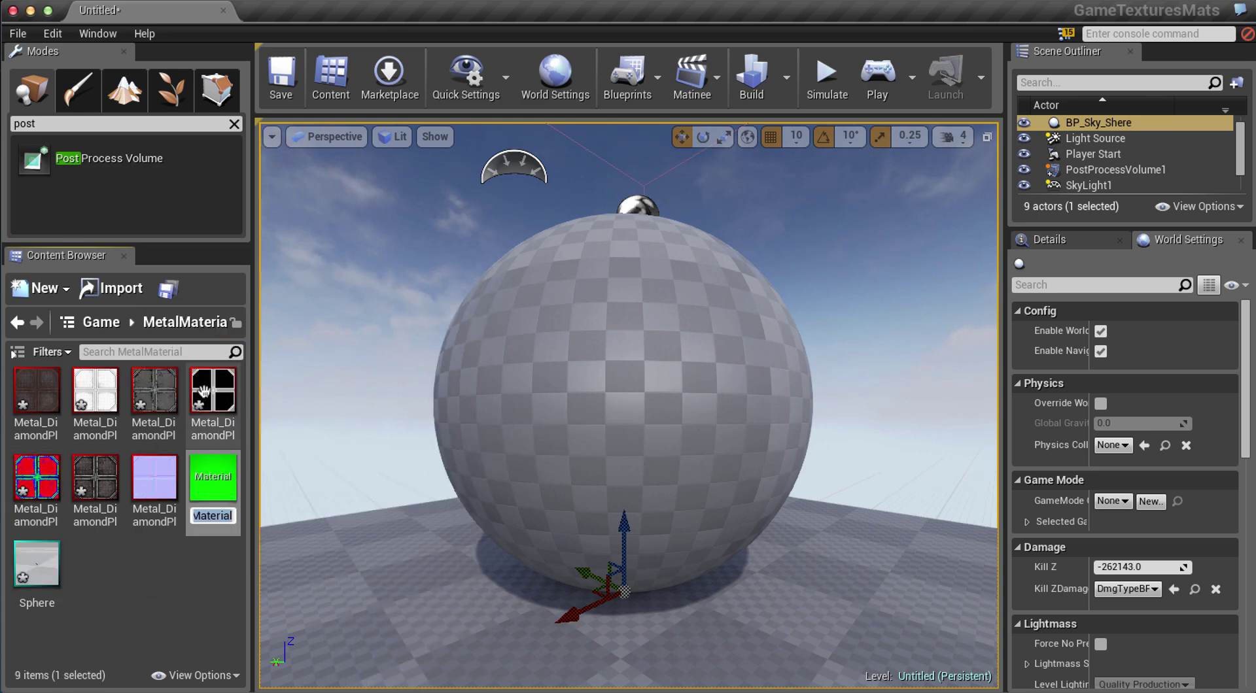
pyautogui.write('Met')
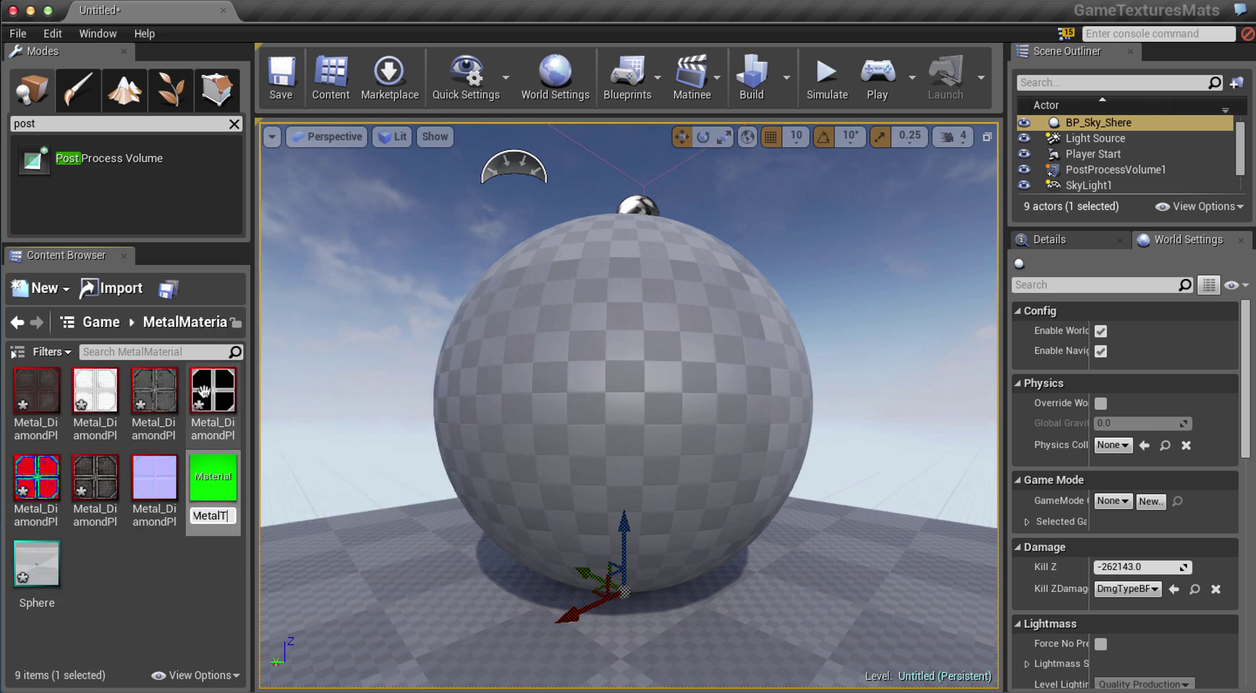
pyautogui.write('alTutorial')
pyautogui.press('Return')
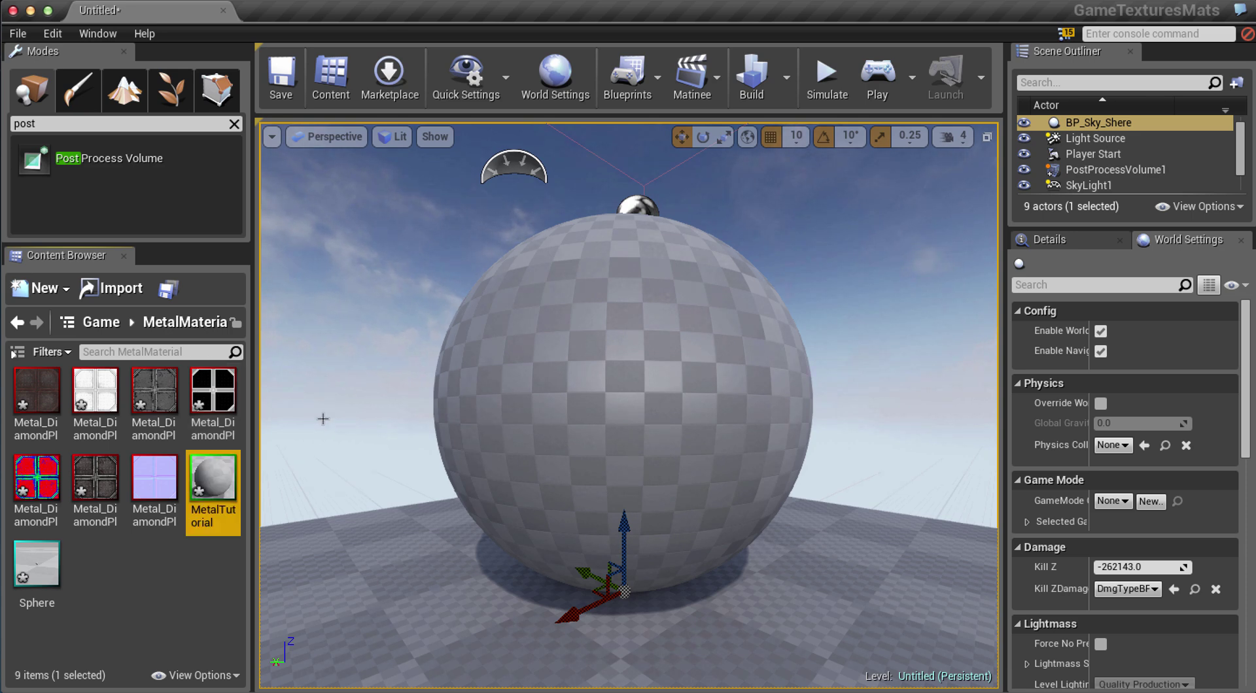
# Open the MetalTutorial material and add the alb, ao, g, s and N diamond plate textures to its graph as Texture Samples.
pyautogui.moveTo(550, 345); pyautogui.dragTo(746, 350, button='right')
pyautogui.scroll(-5, 670, 346)
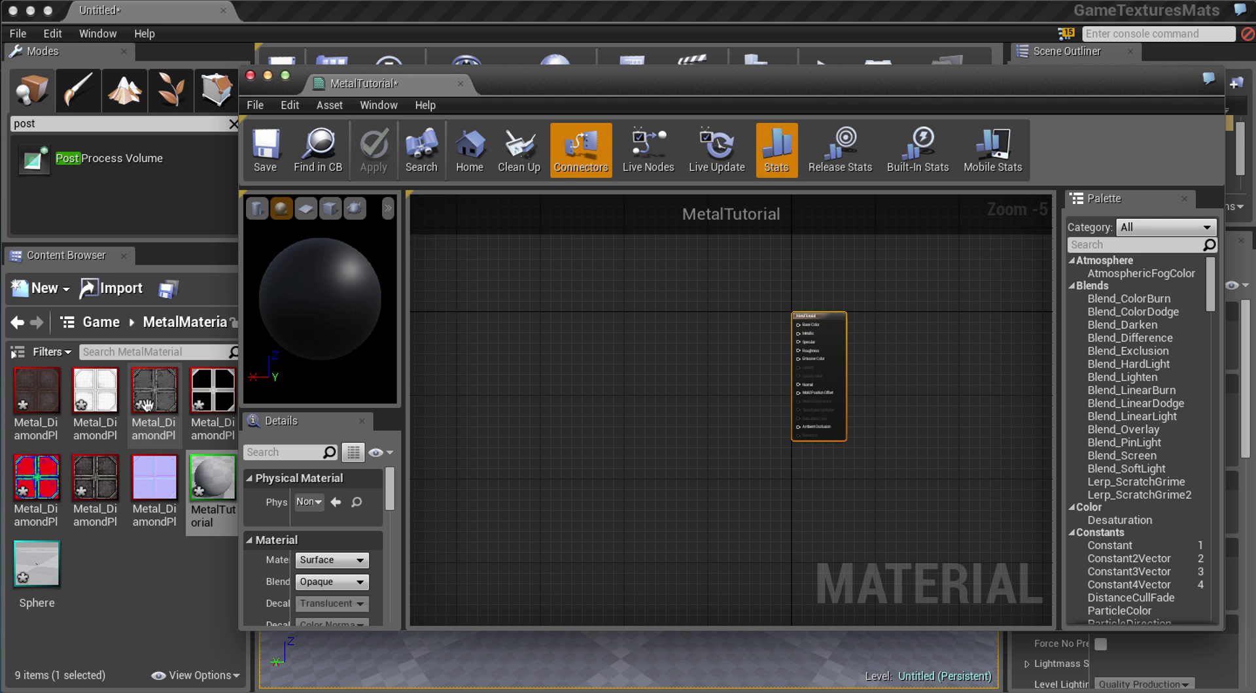
pyautogui.click(55, 401)
pyautogui.click(55, 400)
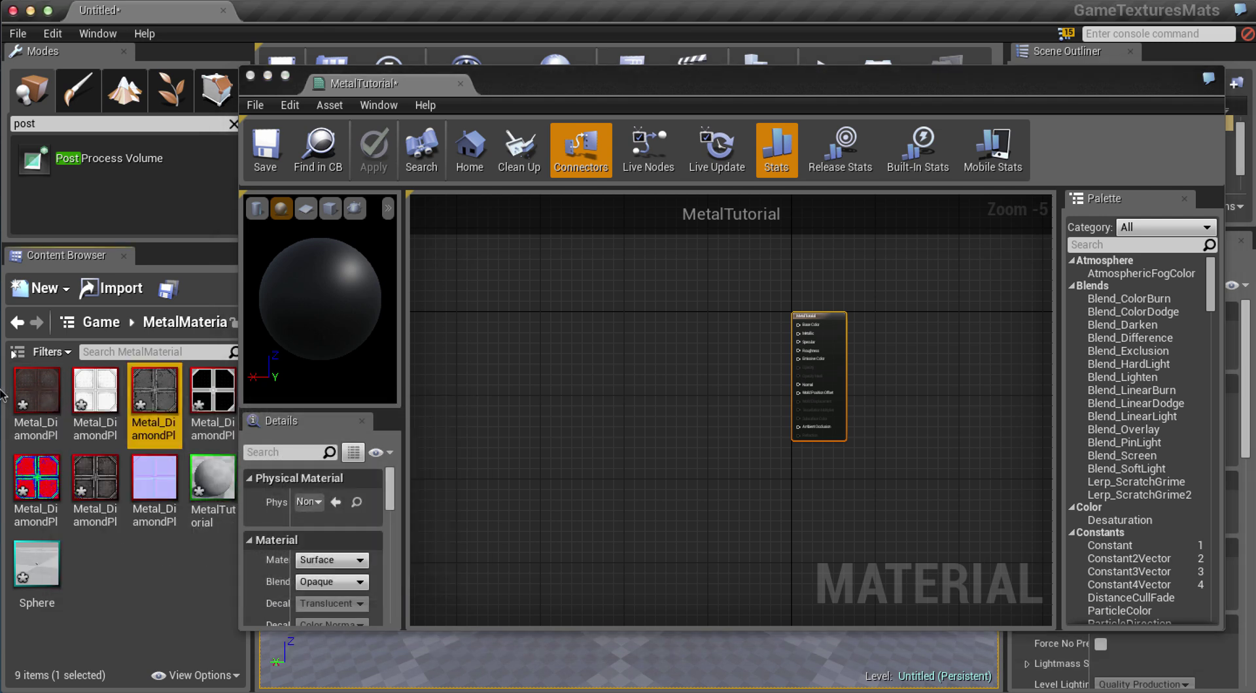
pyautogui.keyDown('ctrl'); pyautogui.click(152, 411); pyautogui.keyUp('ctrl')
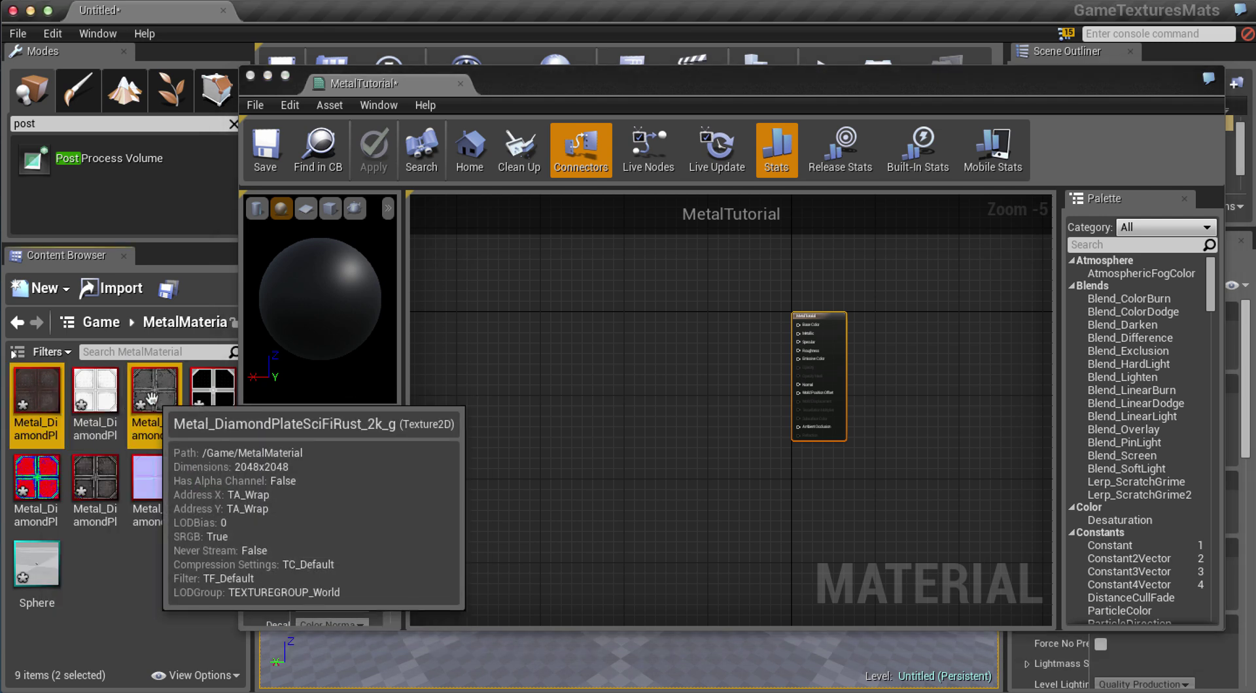
pyautogui.keyDown('ctrl'); pyautogui.click(106, 395); pyautogui.keyUp('ctrl')
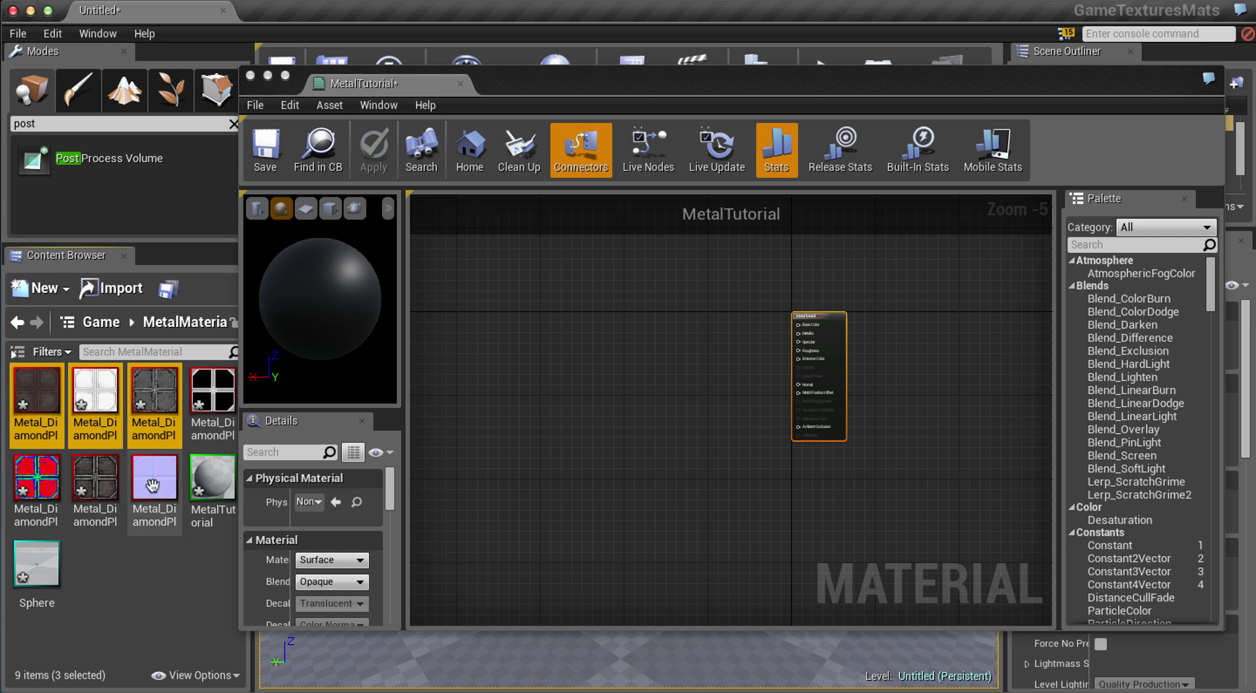
pyautogui.keyDown('ctrl'); pyautogui.click(105, 488); pyautogui.keyUp('ctrl')
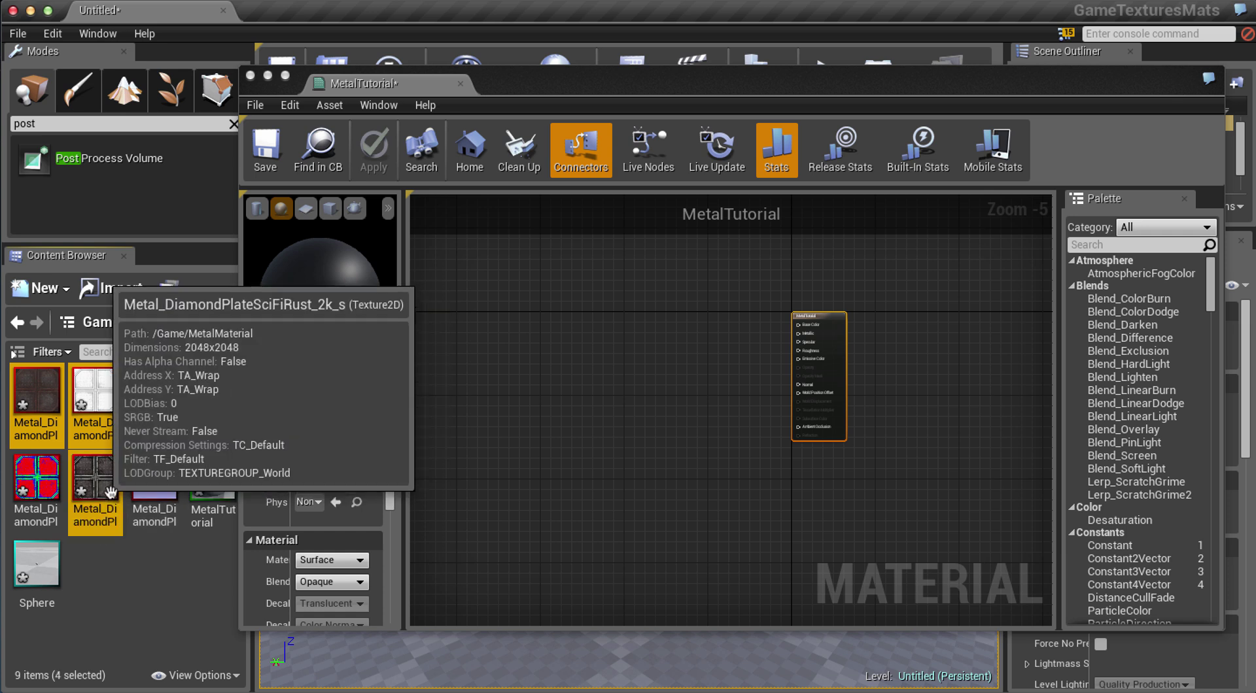
pyautogui.keyDown('ctrl'); pyautogui.click(160, 486); pyautogui.keyUp('ctrl')
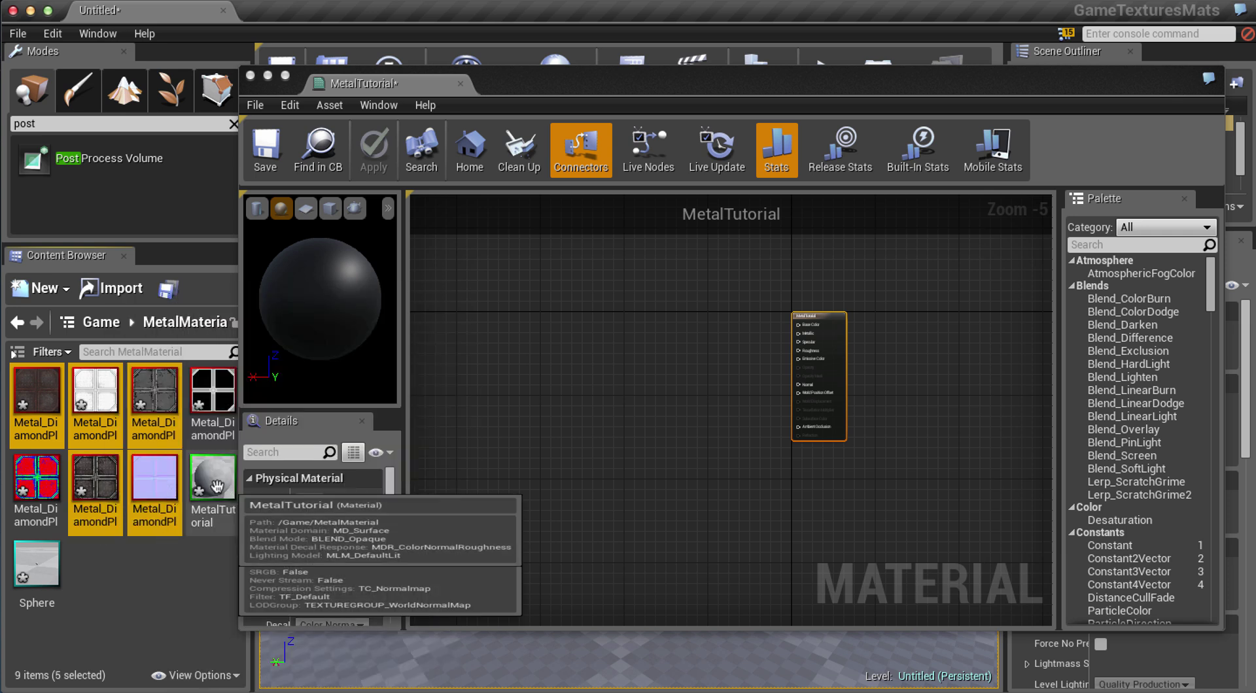
pyautogui.moveTo(145, 484); pyautogui.dragTo(594, 378)
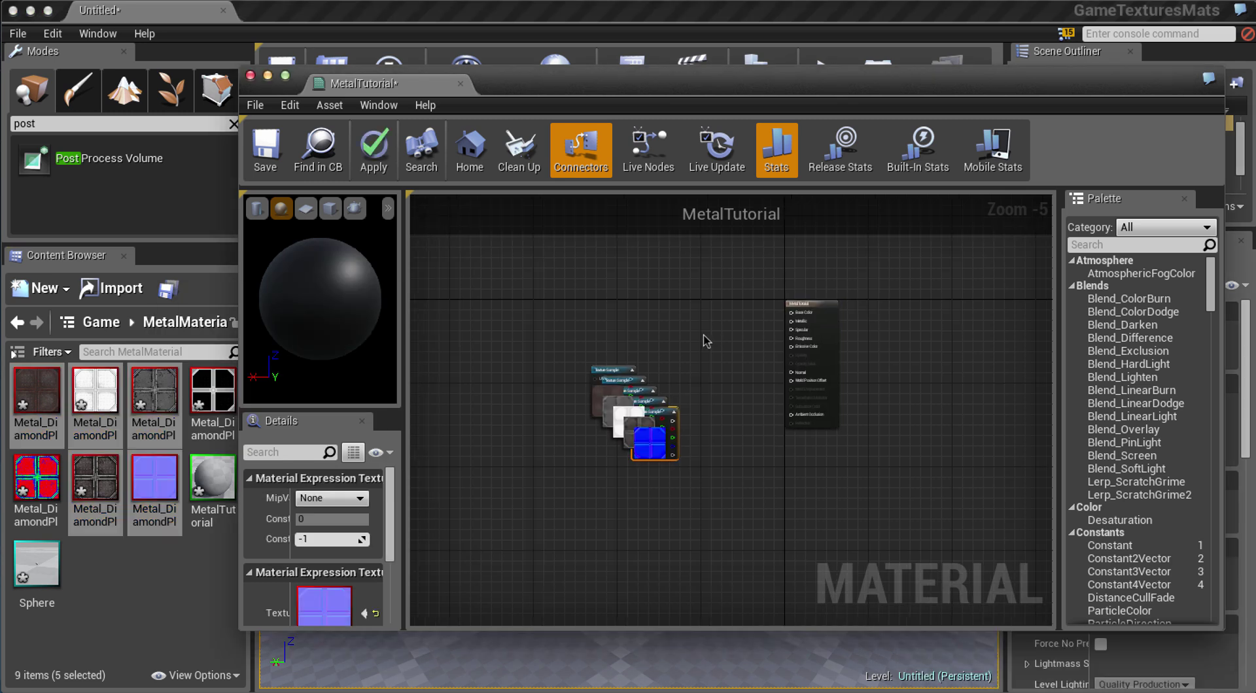
# Spread the five stacked Texture Sample nodes apart beside the MetalTutorial material node.
pyautogui.click(675, 325)
pyautogui.moveTo(675, 325); pyautogui.dragTo(618, 296, button='right')
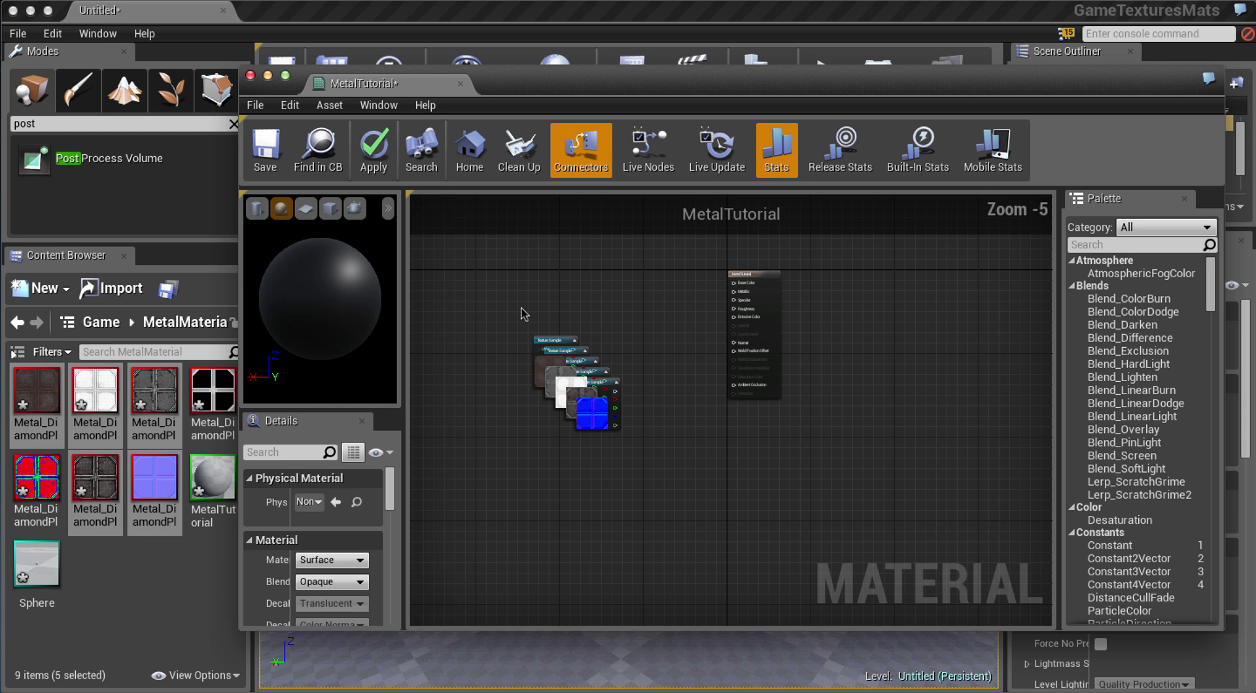
pyautogui.moveTo(660, 488); pyautogui.dragTo(660, 488)
pyautogui.click(600, 415)
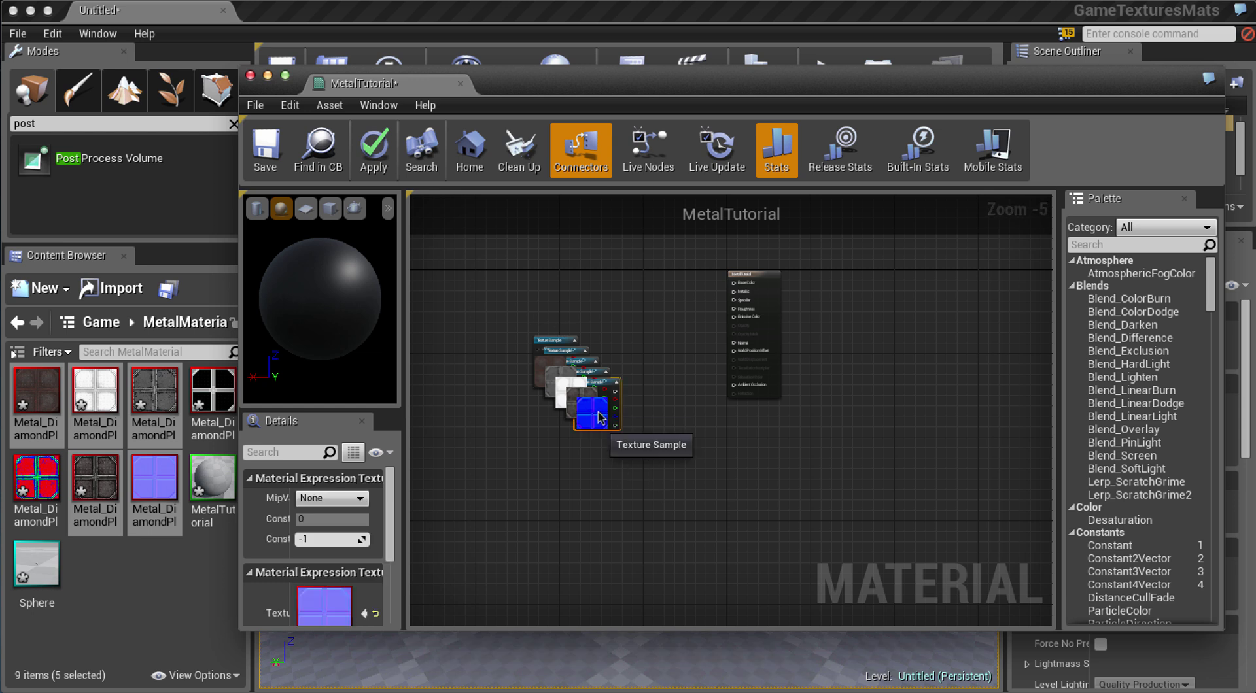
pyautogui.moveTo(594, 416); pyautogui.dragTo(583, 384)
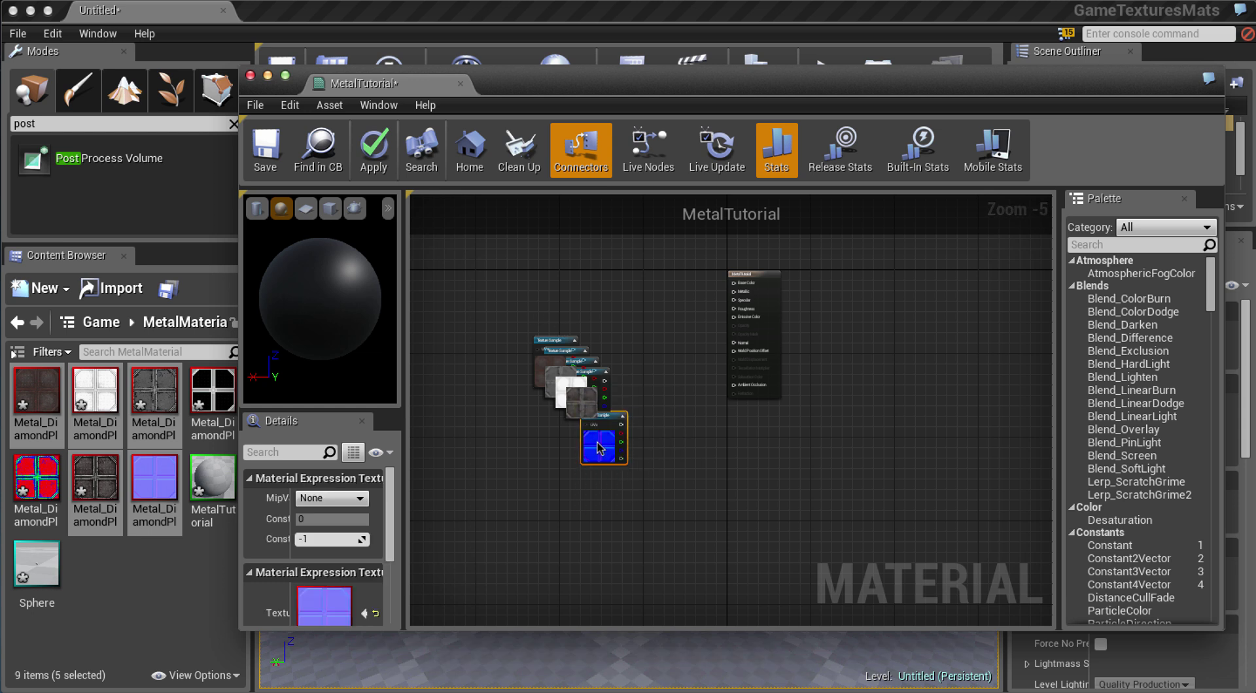
pyautogui.moveTo(598, 445); pyautogui.dragTo(609, 503)
pyautogui.moveTo(587, 406); pyautogui.dragTo(529, 471)
pyautogui.click(559, 343)
pyautogui.moveTo(559, 343); pyautogui.dragTo(514, 256)
pyautogui.moveTo(567, 366); pyautogui.dragTo(603, 358)
pyautogui.moveTo(695, 370); pyautogui.dragTo(705, 389, button='right')
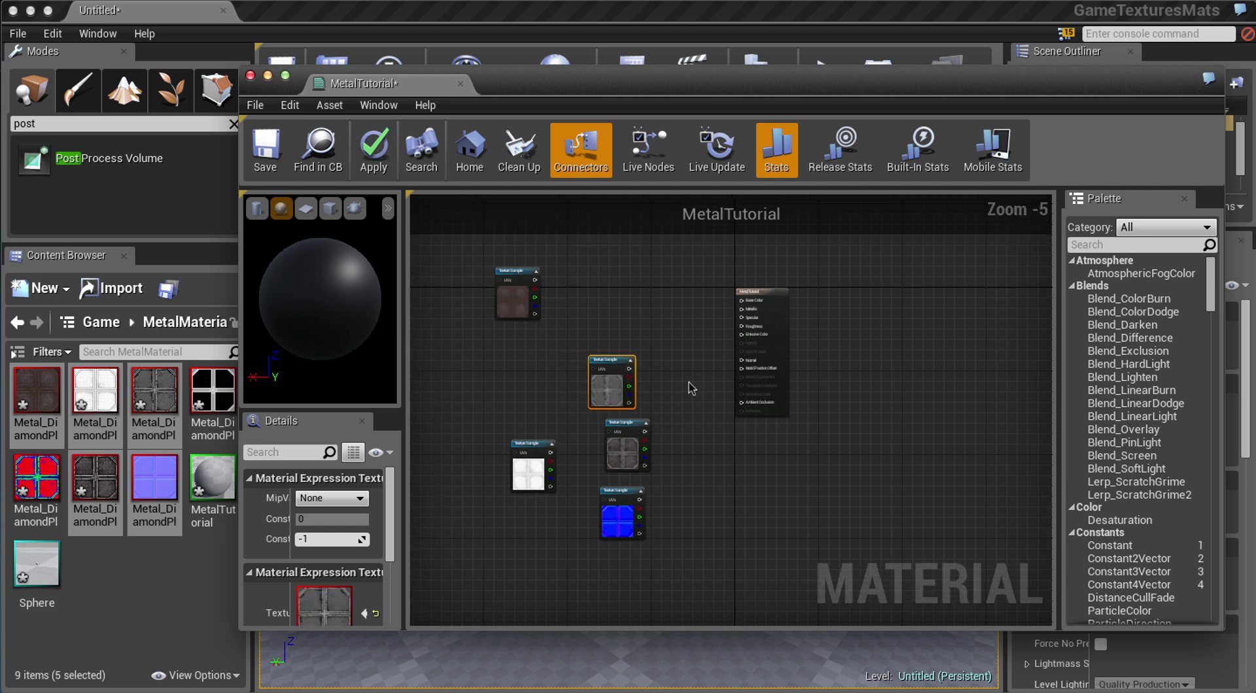
# Connect the albedo texture to Base Color and the 2k_g gloss texture to Roughness.
pyautogui.click(678, 362)
pyautogui.scroll(1, 681, 356)
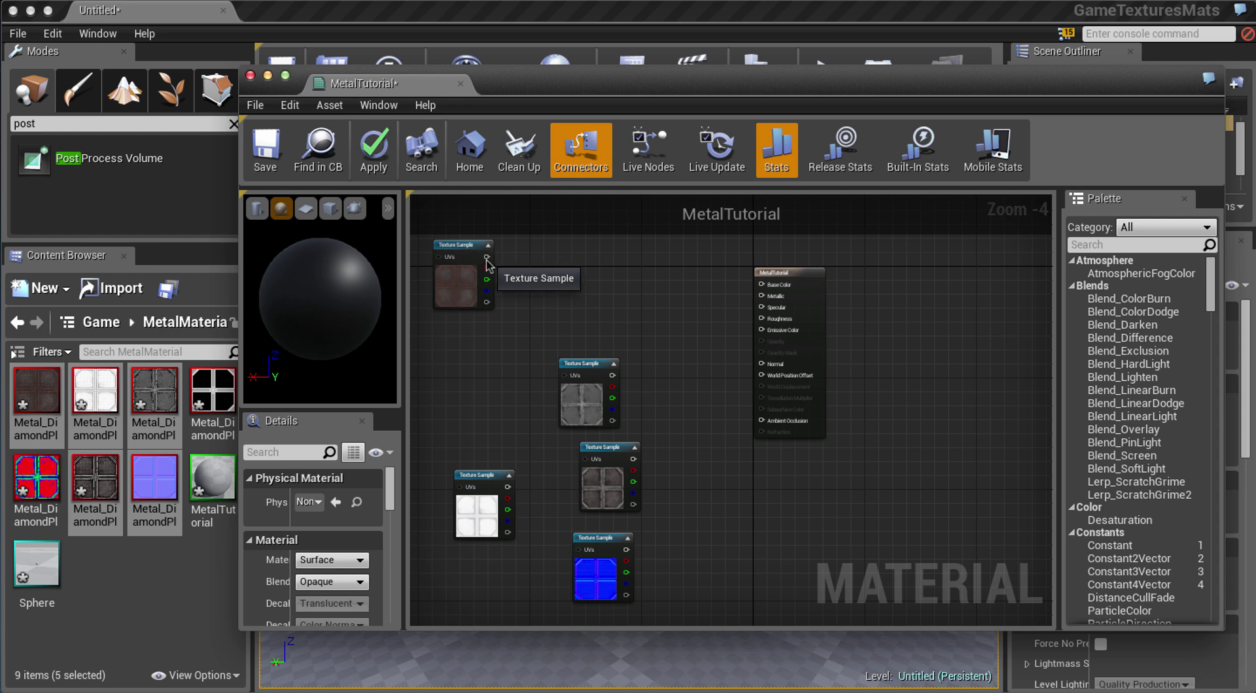
pyautogui.moveTo(485, 260); pyautogui.dragTo(780, 292)
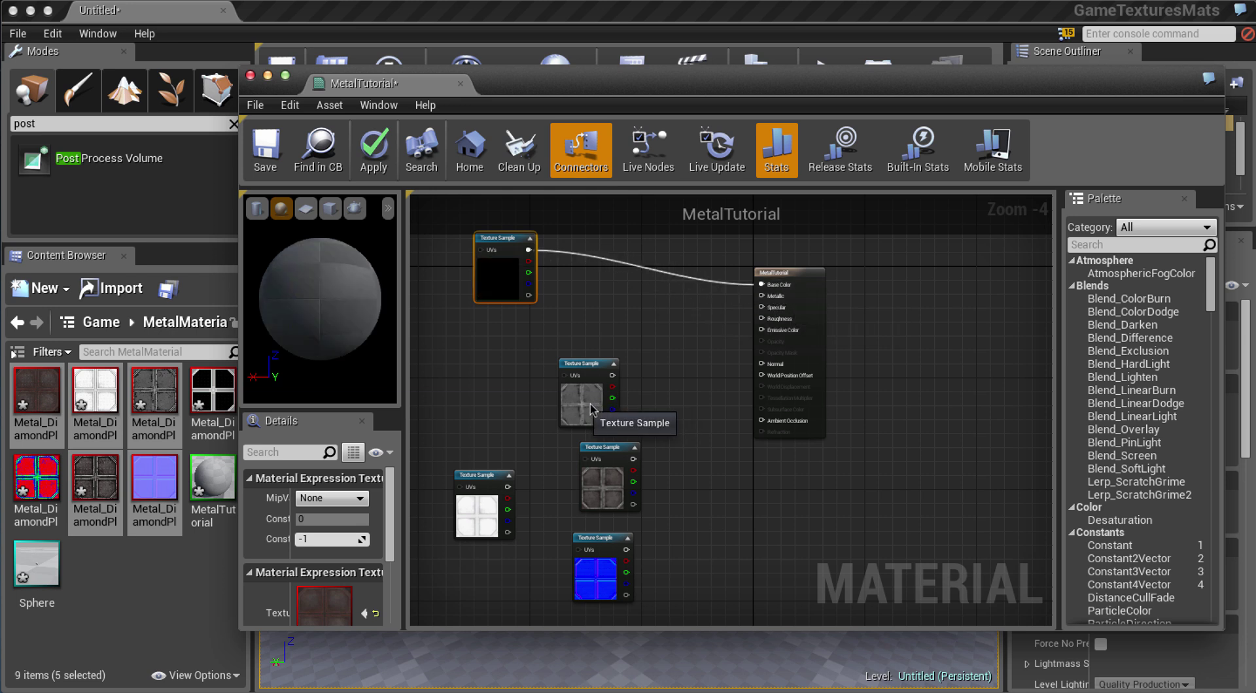
pyautogui.moveTo(585, 410); pyautogui.dragTo(535, 410)
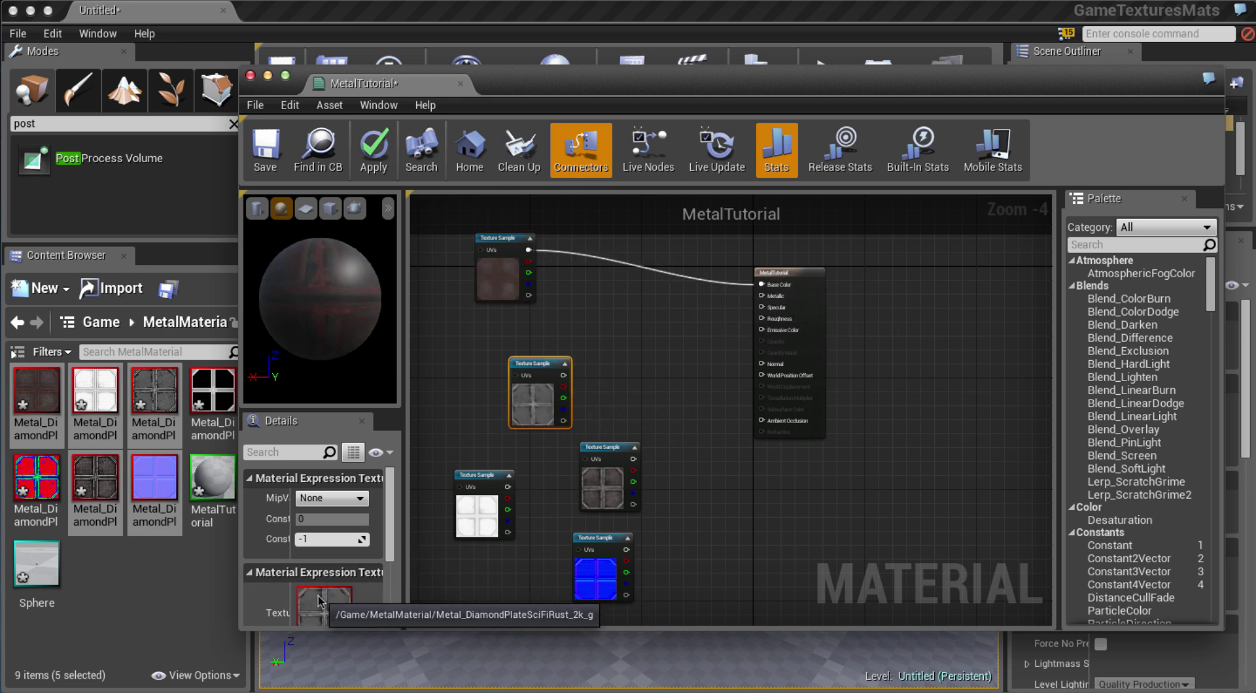
pyautogui.moveTo(564, 376); pyautogui.dragTo(762, 319)
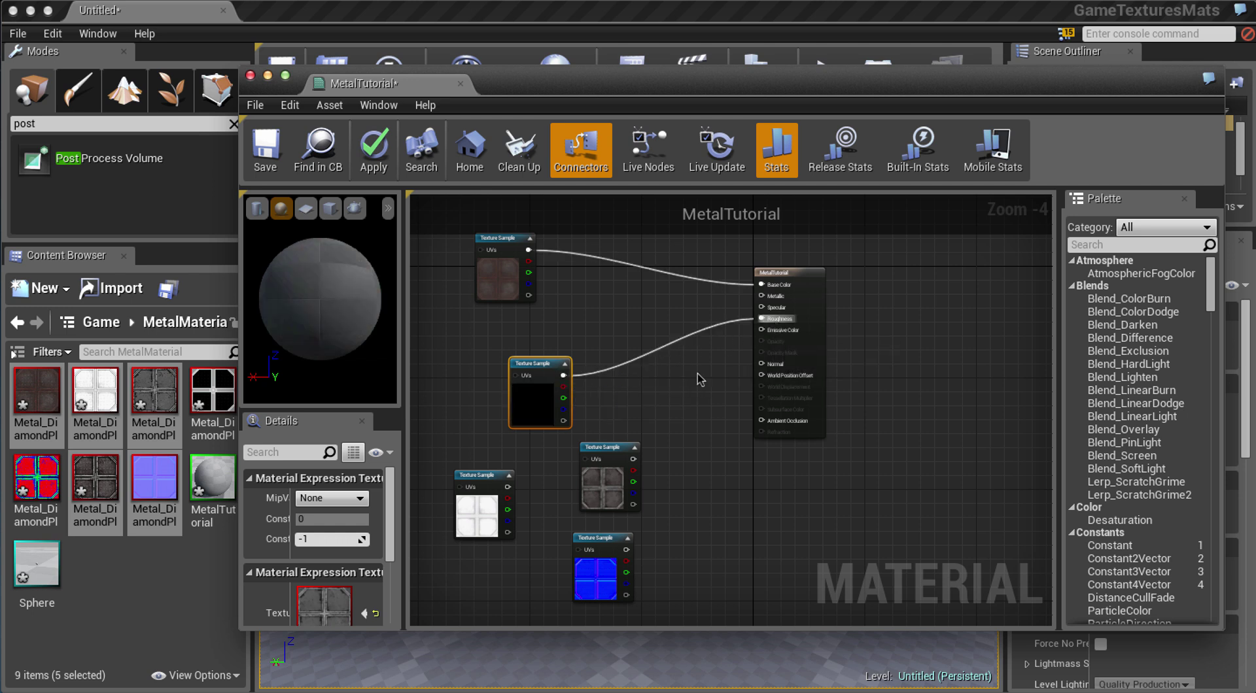
# Connect the 2k_s specular texture to Specular and arrange its node above the gloss texture node.
pyautogui.click(619, 481)
pyautogui.moveTo(633, 460); pyautogui.dragTo(762, 308)
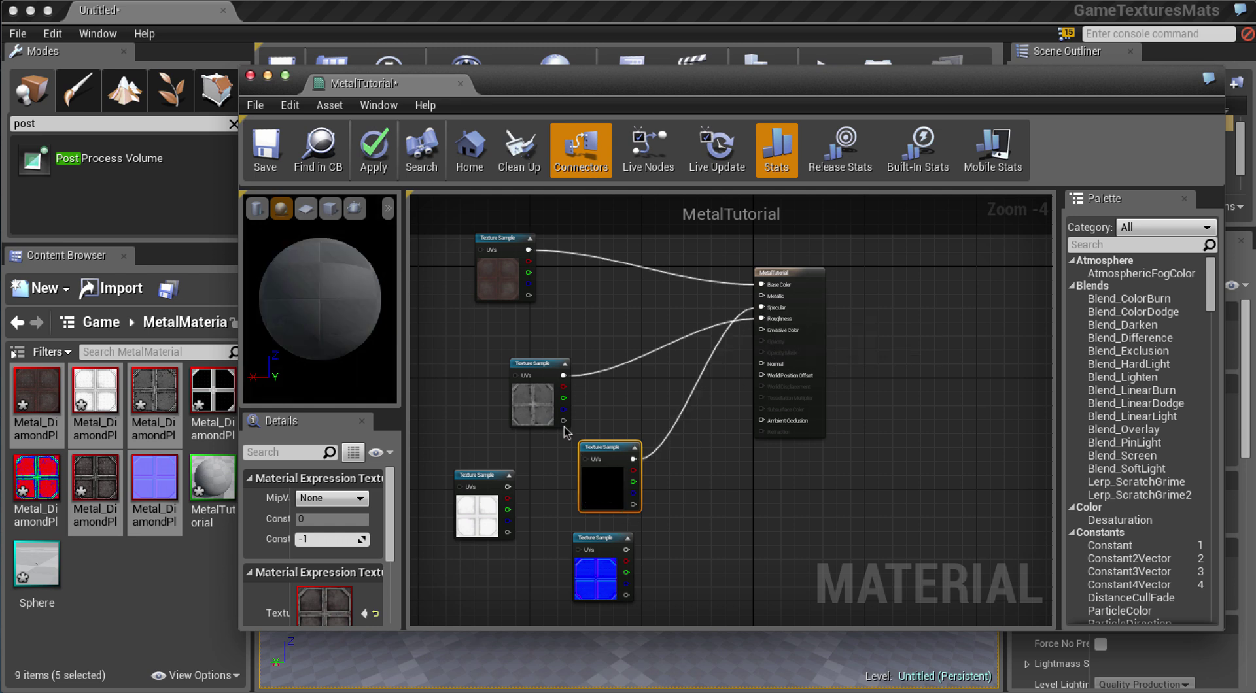
pyautogui.moveTo(596, 485); pyautogui.dragTo(587, 447)
# Connect the normal map texture to Normal and place its node below the gloss texture node.
pyautogui.click(591, 573)
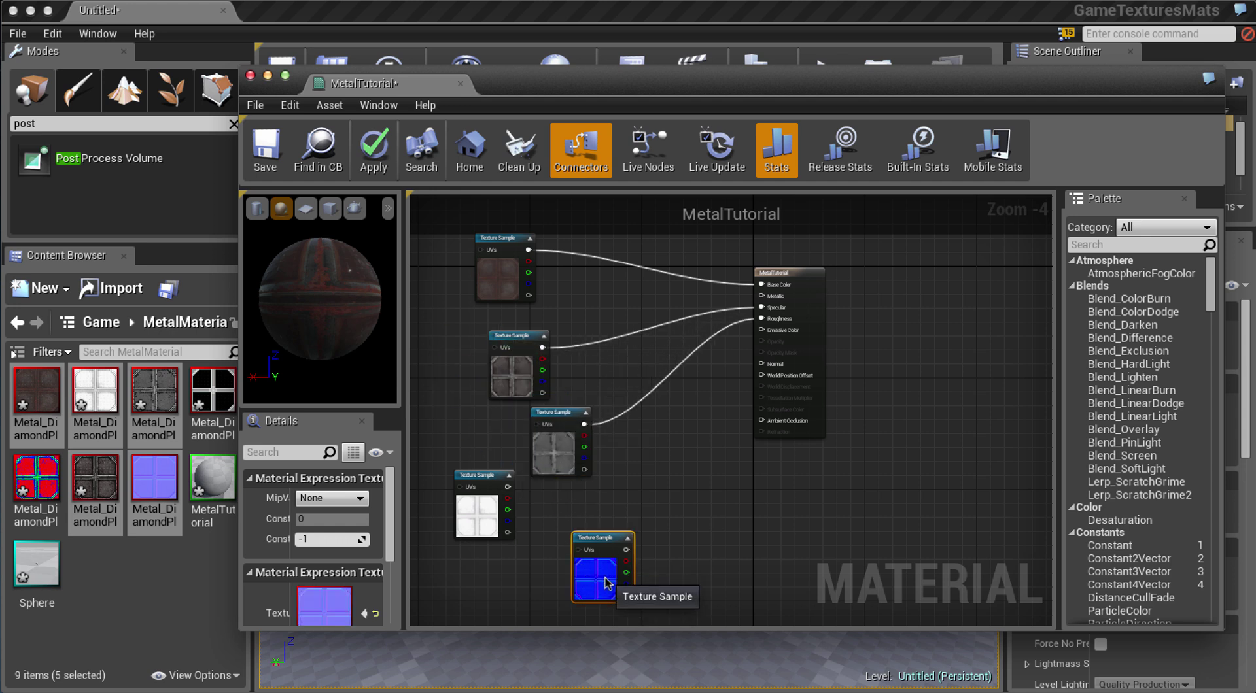
pyautogui.moveTo(590, 573); pyautogui.dragTo(754, 372)
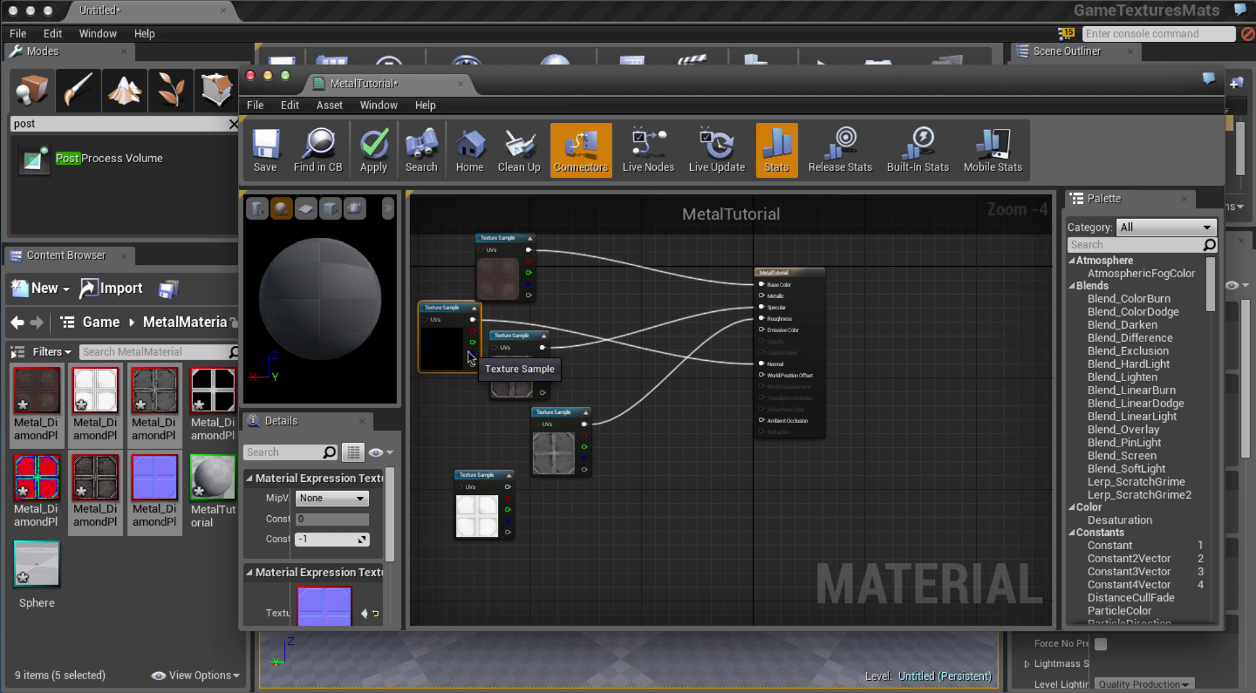
pyautogui.moveTo(463, 347); pyautogui.dragTo(607, 543)
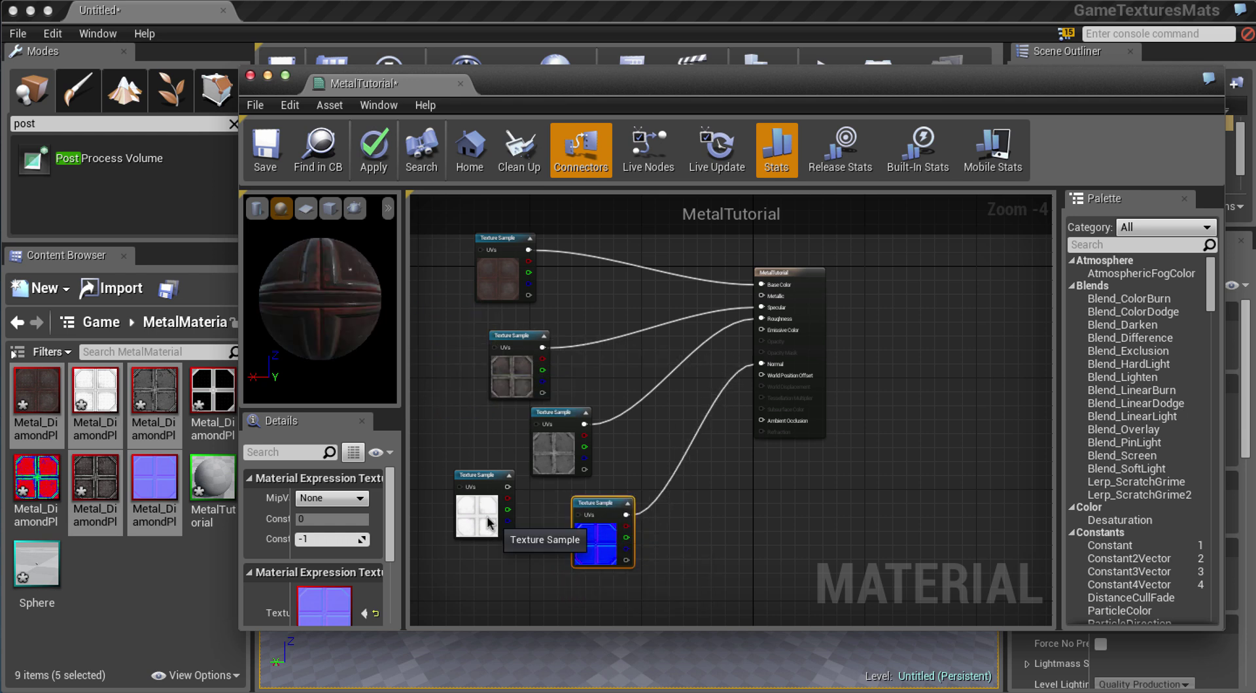
# Connect the white ao texture to Ambient Occlusion, place its node beside the normal map node, and apply the material changes.
pyautogui.moveTo(510, 487); pyautogui.dragTo(760, 420)
pyautogui.moveTo(514, 536); pyautogui.dragTo(735, 543)
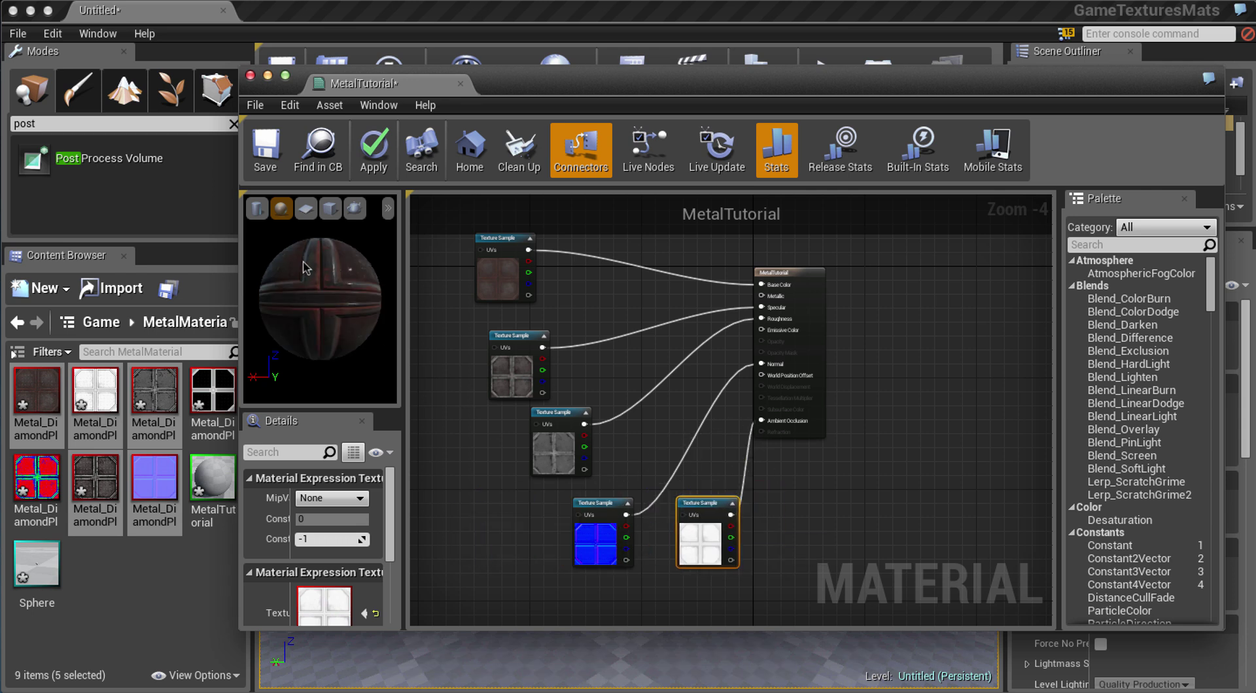
pyautogui.moveTo(304, 268); pyautogui.dragTo(333, 300)
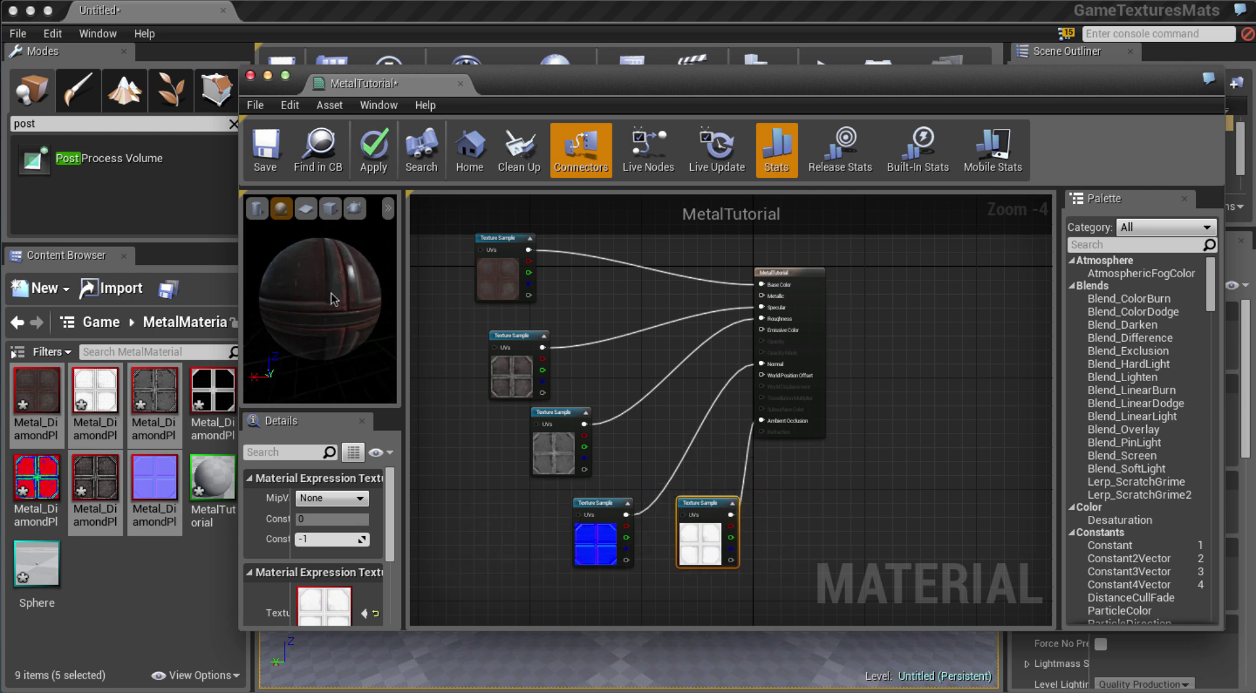
pyautogui.click(384, 152)
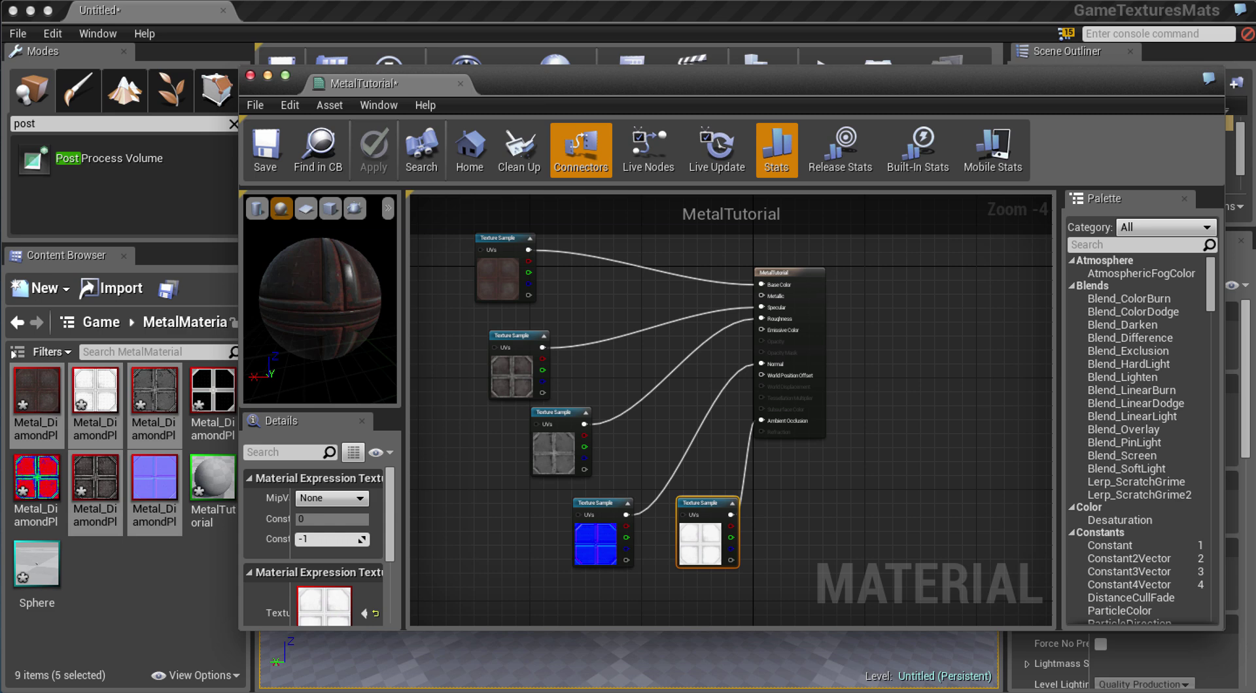
# Apply the MetalTutorial material to the large sphere in the level.
pyautogui.click(268, 76)
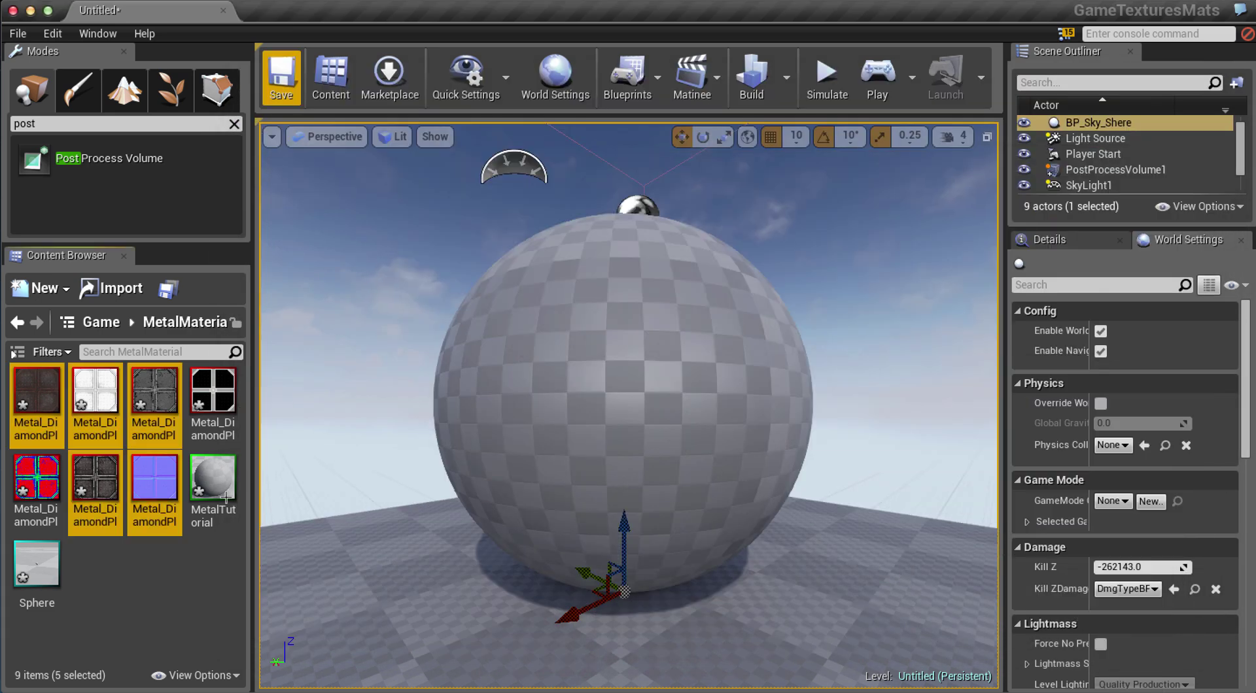
pyautogui.moveTo(208, 486); pyautogui.dragTo(655, 335)
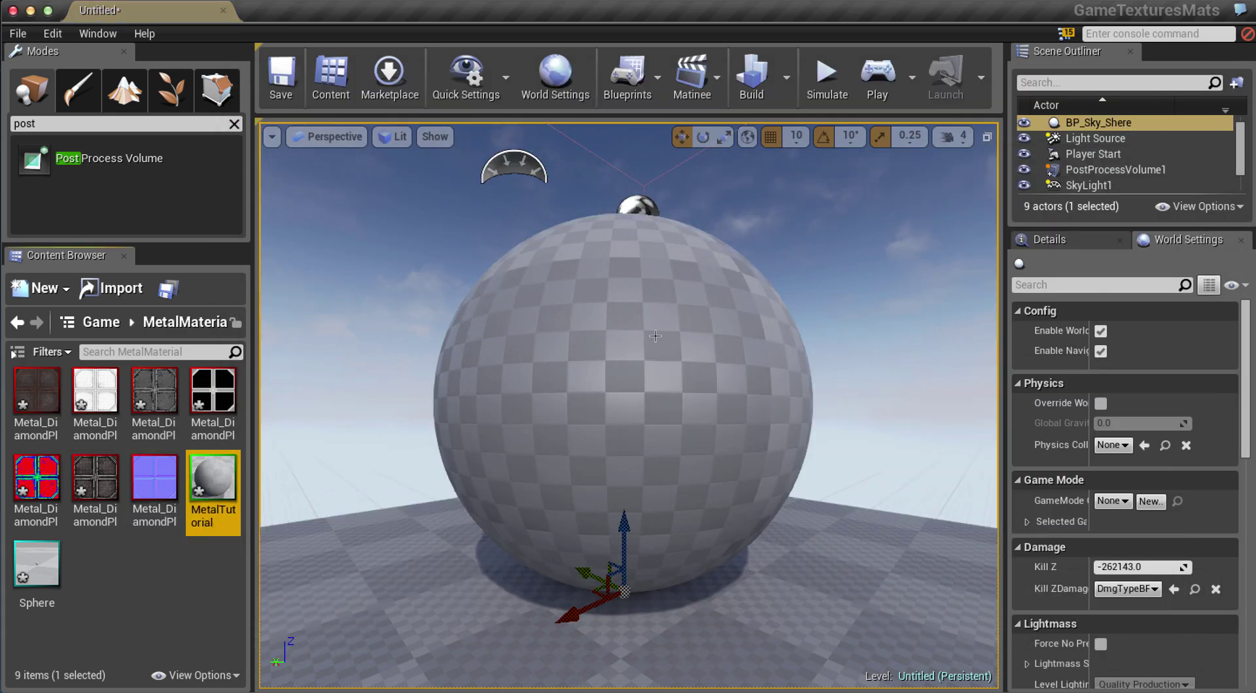
pyautogui.moveTo(901, 316); pyautogui.dragTo(913, 323, button='right')
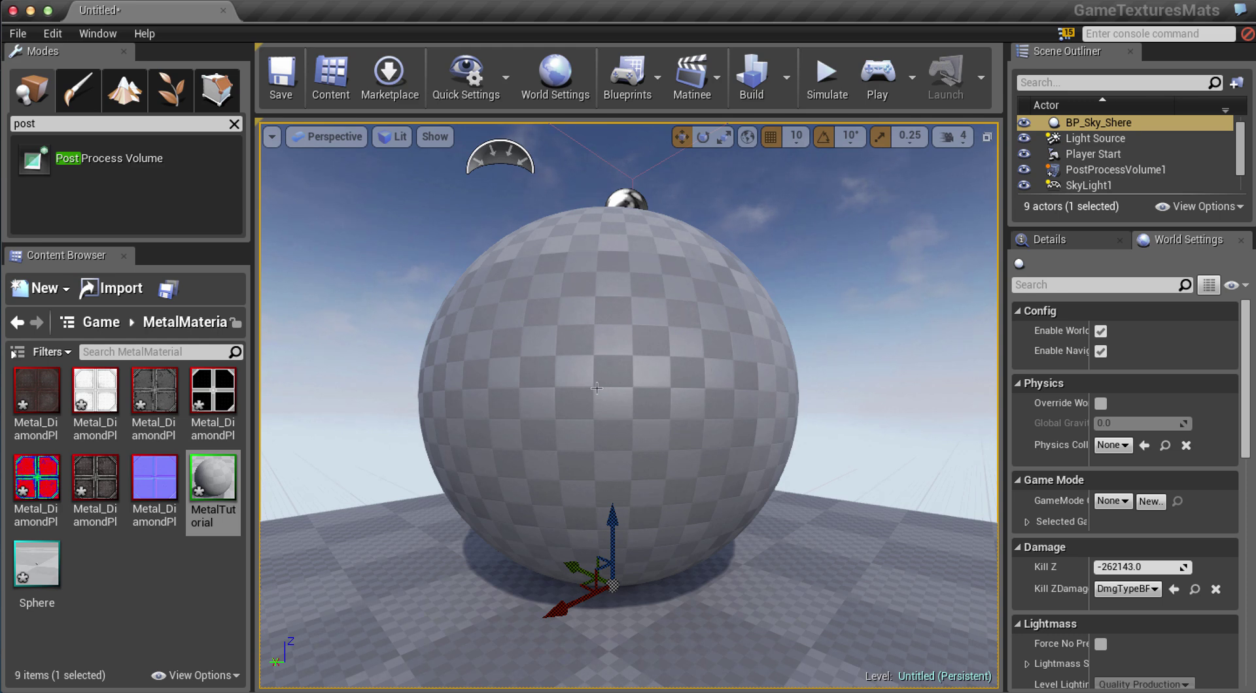
pyautogui.moveTo(861, 263); pyautogui.dragTo(854, 268, button='right')
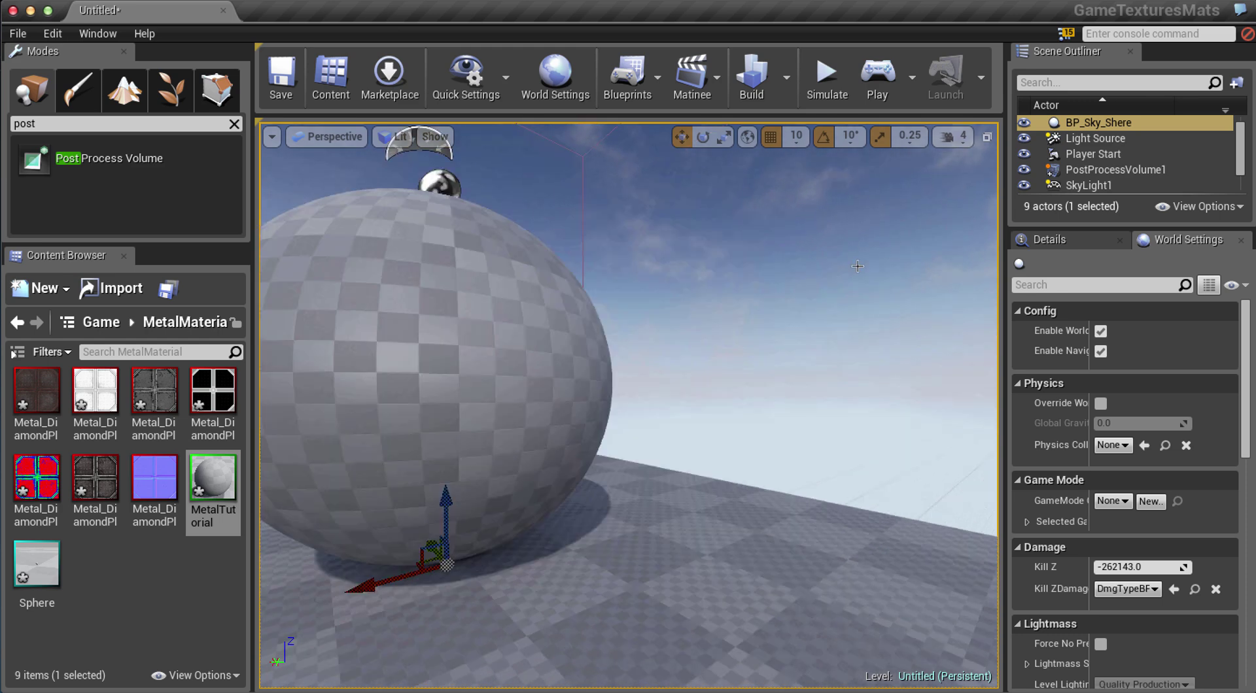
pyautogui.moveTo(212, 481); pyautogui.dragTo(337, 380)
pyautogui.moveTo(847, 304); pyautogui.dragTo(821, 322)
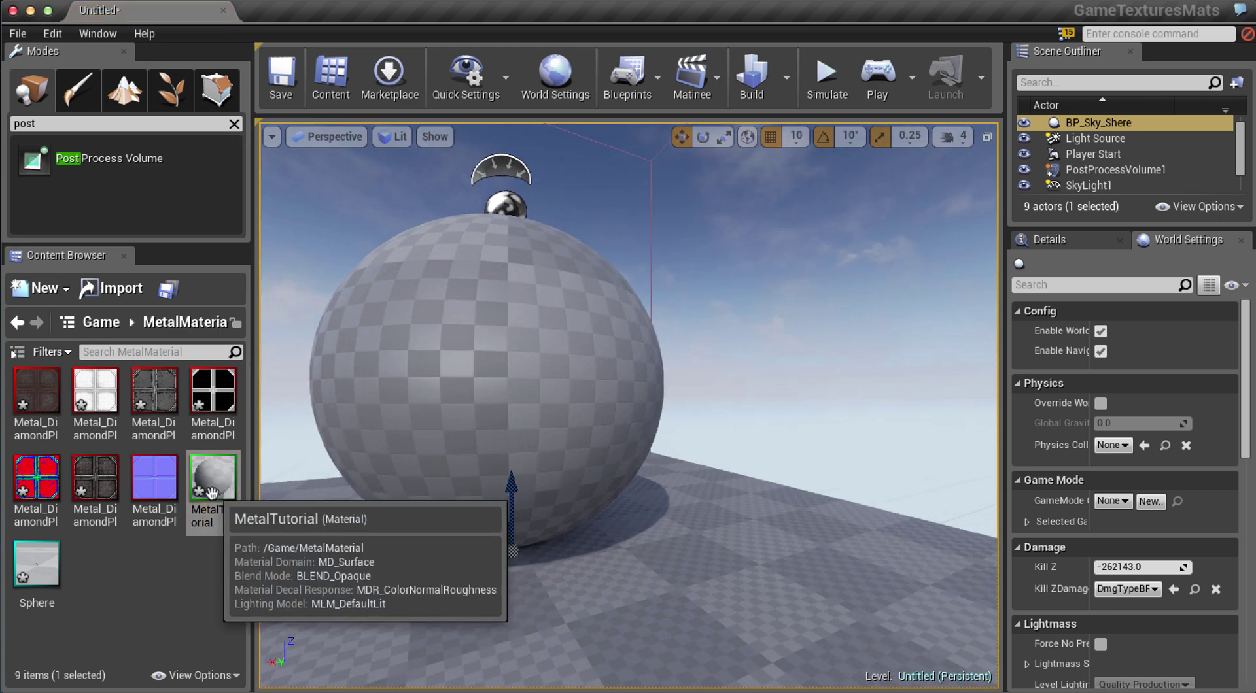
pyautogui.moveTo(212, 484); pyautogui.dragTo(407, 371)
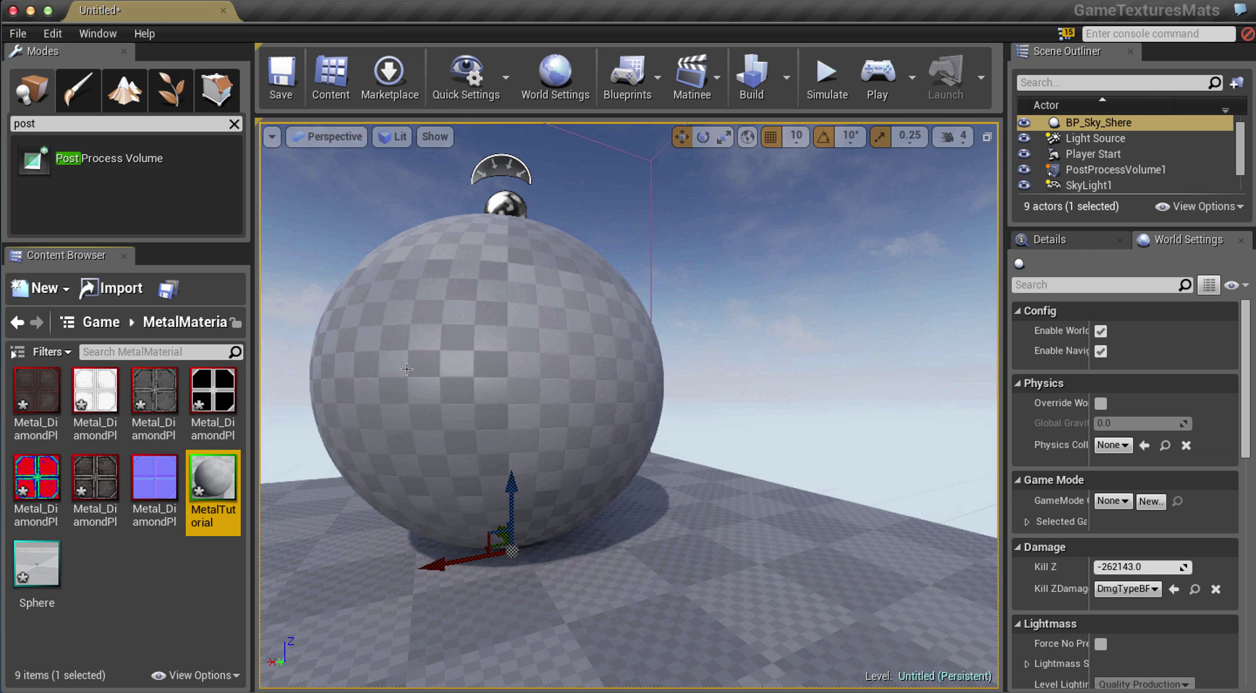
pyautogui.moveTo(811, 294); pyautogui.dragTo(782, 288)
pyautogui.moveTo(782, 288); pyautogui.dragTo(847, 291, button='right')
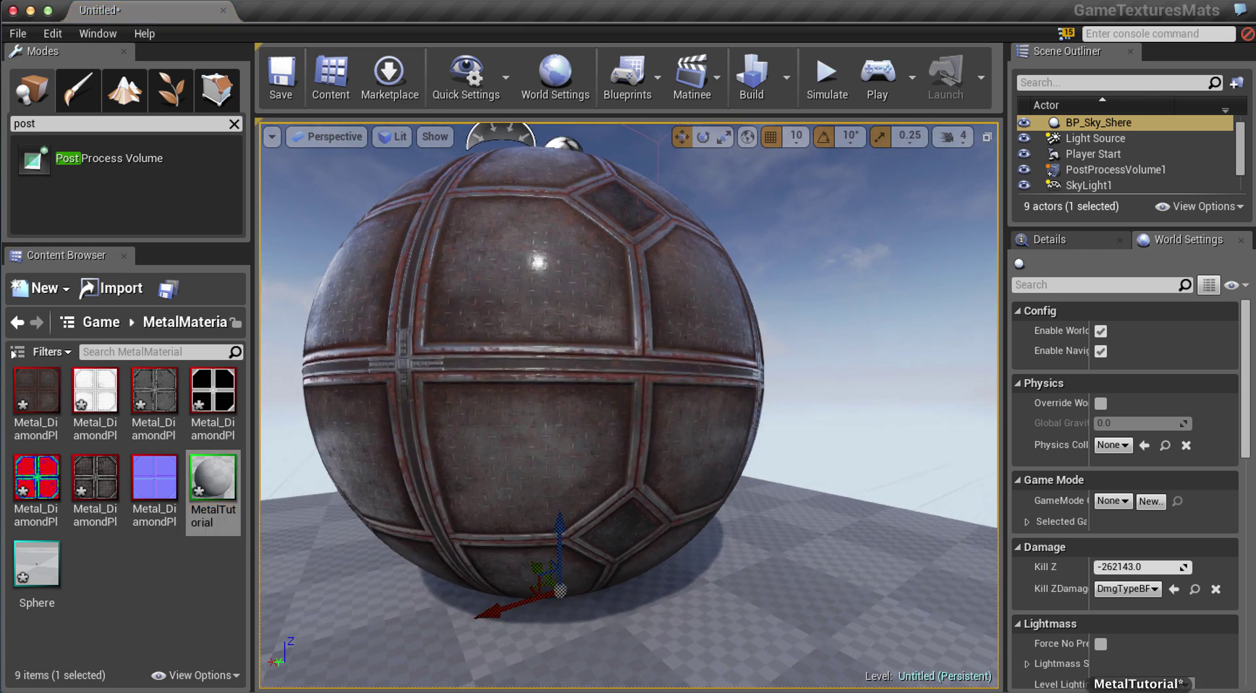
# Check the MetalTutorial material on its preview sphere and close the material editor.
pyautogui.click(1139, 692)
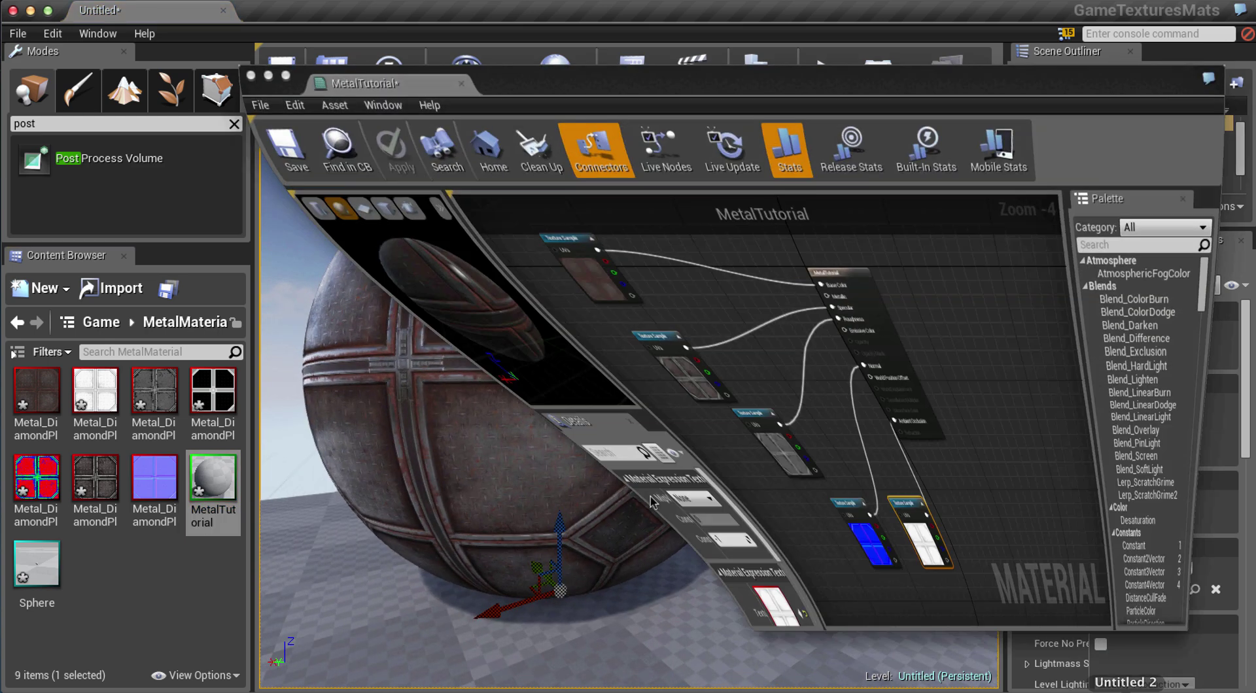
pyautogui.moveTo(324, 291); pyautogui.dragTo(353, 293)
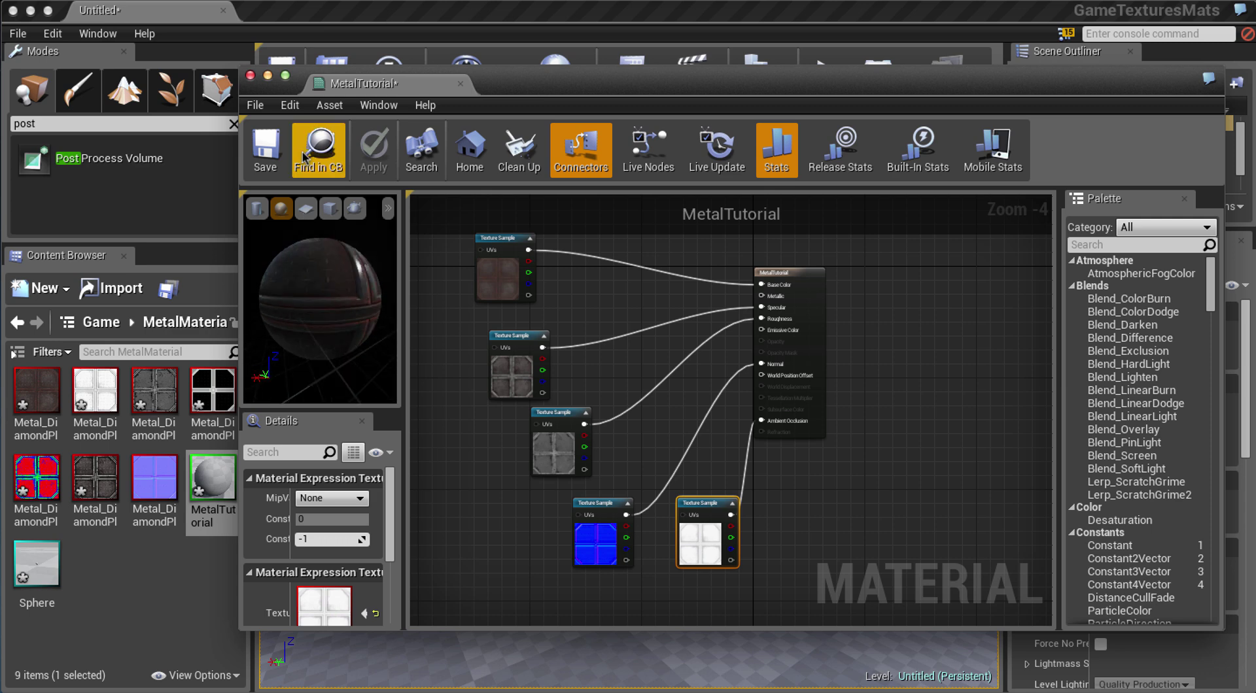
pyautogui.click(251, 76)
# Examine the metal surface of the sphere in the level from several angles and distances.
pyautogui.moveTo(563, 366); pyautogui.dragTo(618, 364, button='right')
pyautogui.press('Down')
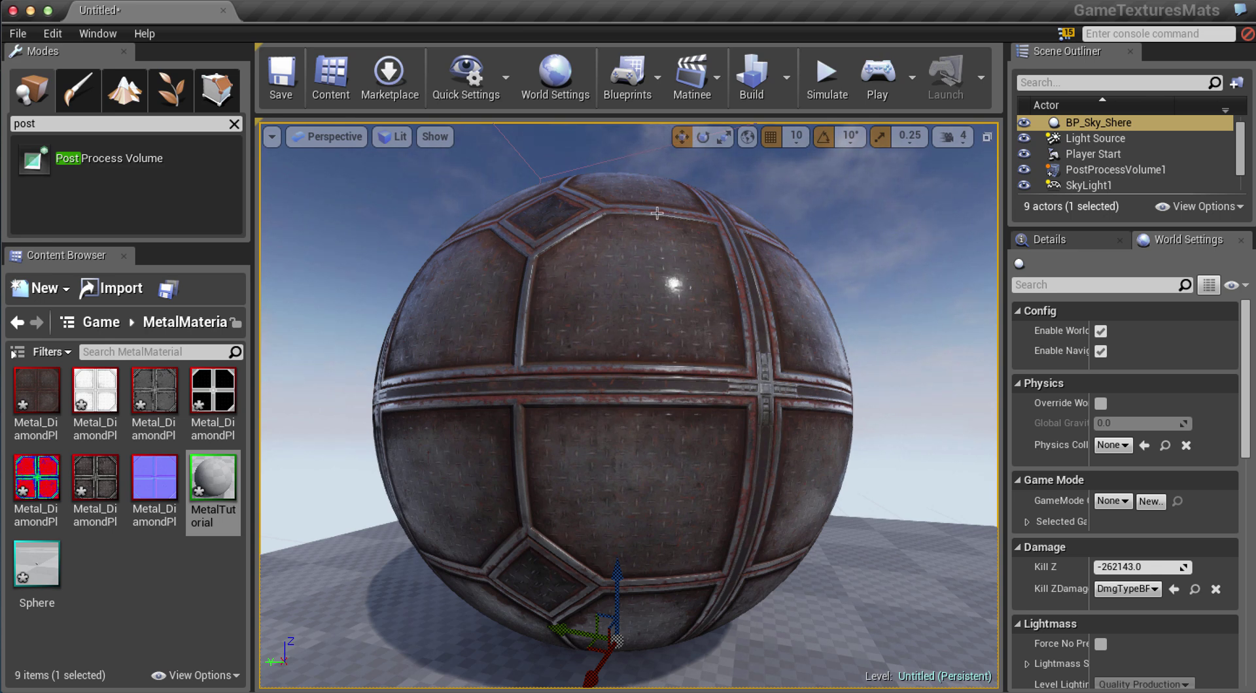
pyautogui.moveTo(499, 173); pyautogui.dragTo(506, 194, button='right')
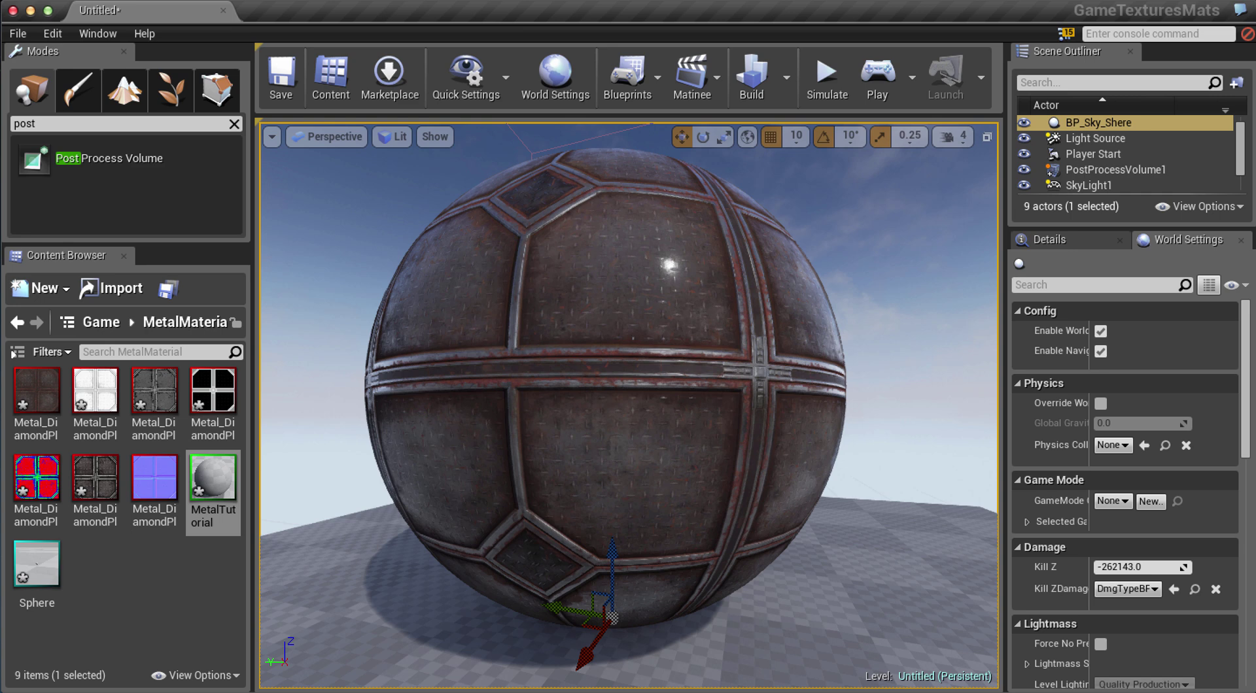
pyautogui.moveTo(628, 406)
pyautogui.mouseDown(button='right')
pyautogui.moveTo(605, 405)
pyautogui.moveTo(720, 405)
pyautogui.moveTo(645, 400)
pyautogui.mouseUp(button='right')
pyautogui.press('d')
pyautogui.press('a')
pyautogui.press('a')
pyautogui.press('w')
pyautogui.press('s')
pyautogui.press('d')
pyautogui.scroll(-5, 628, 405)
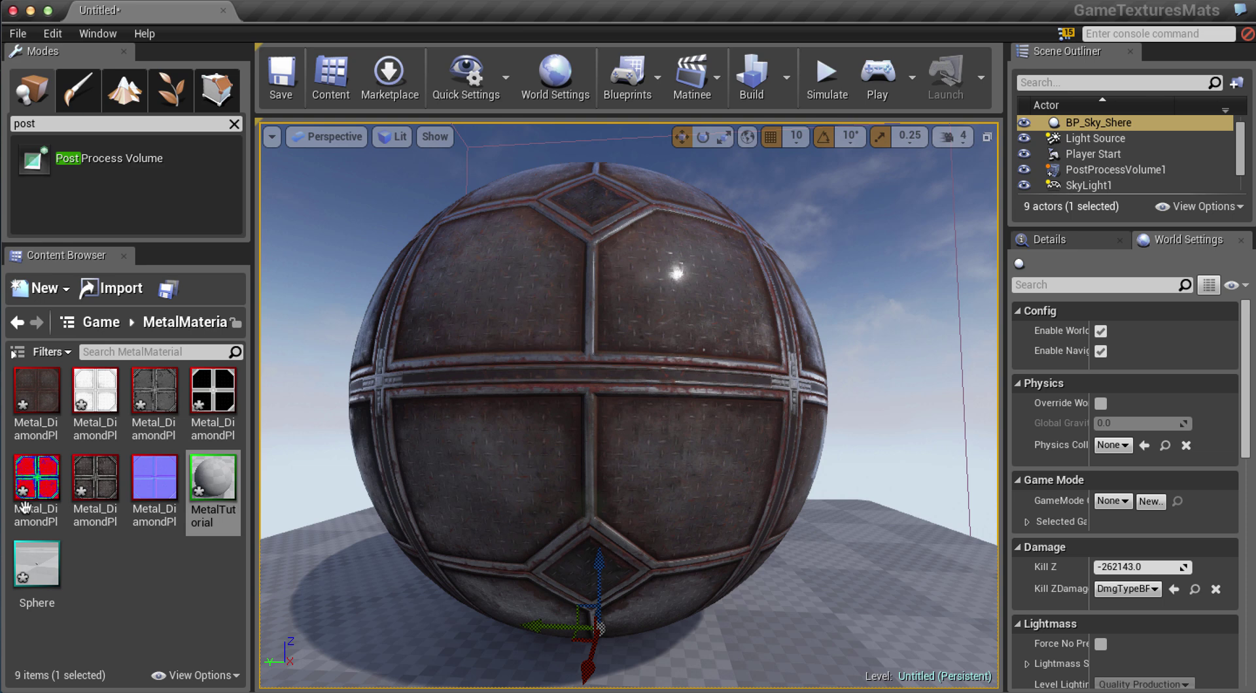
# Reopen the MetalTutorial material for editing at its upper Texture Sample nodes.
pyautogui.click(212, 481)
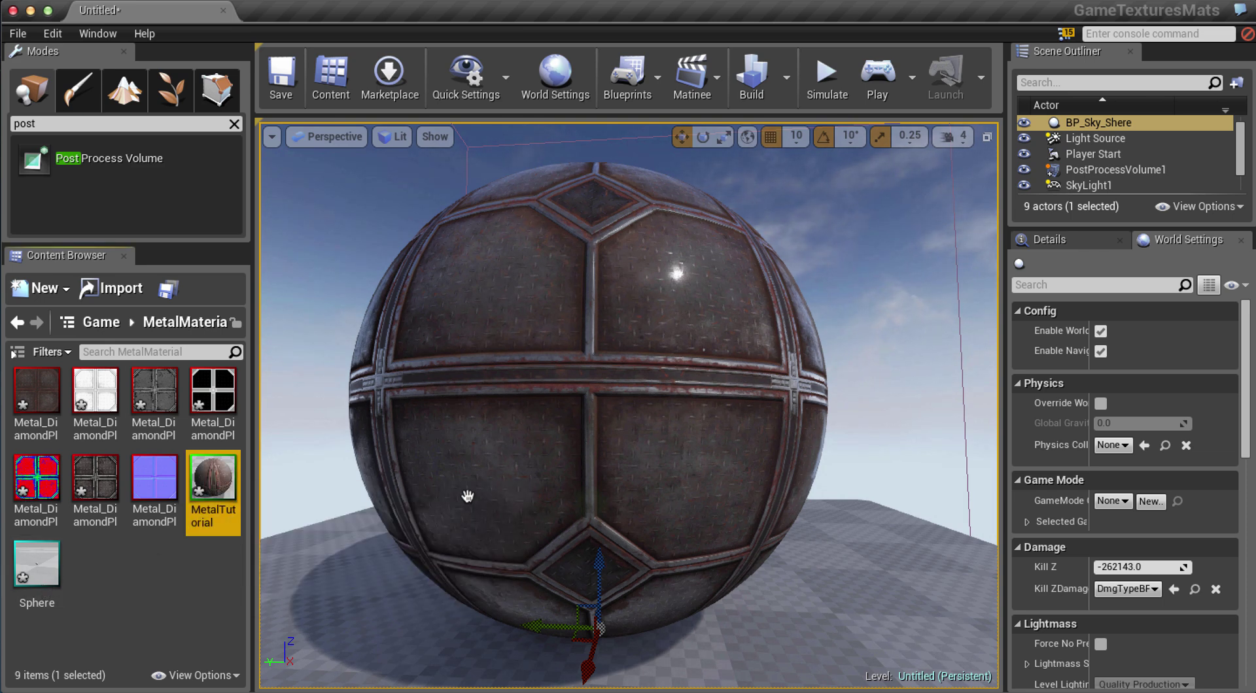
pyautogui.doubleClick(225, 495)
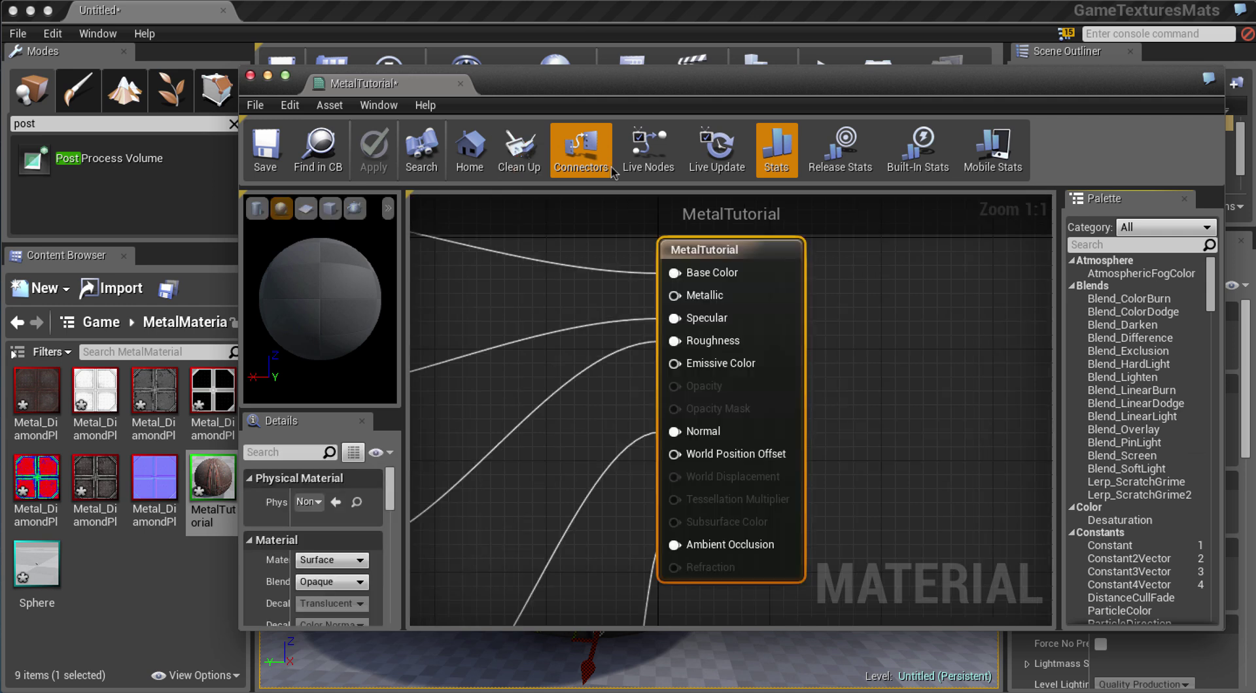
pyautogui.moveTo(644, 269); pyautogui.dragTo(1168, 420, button='right')
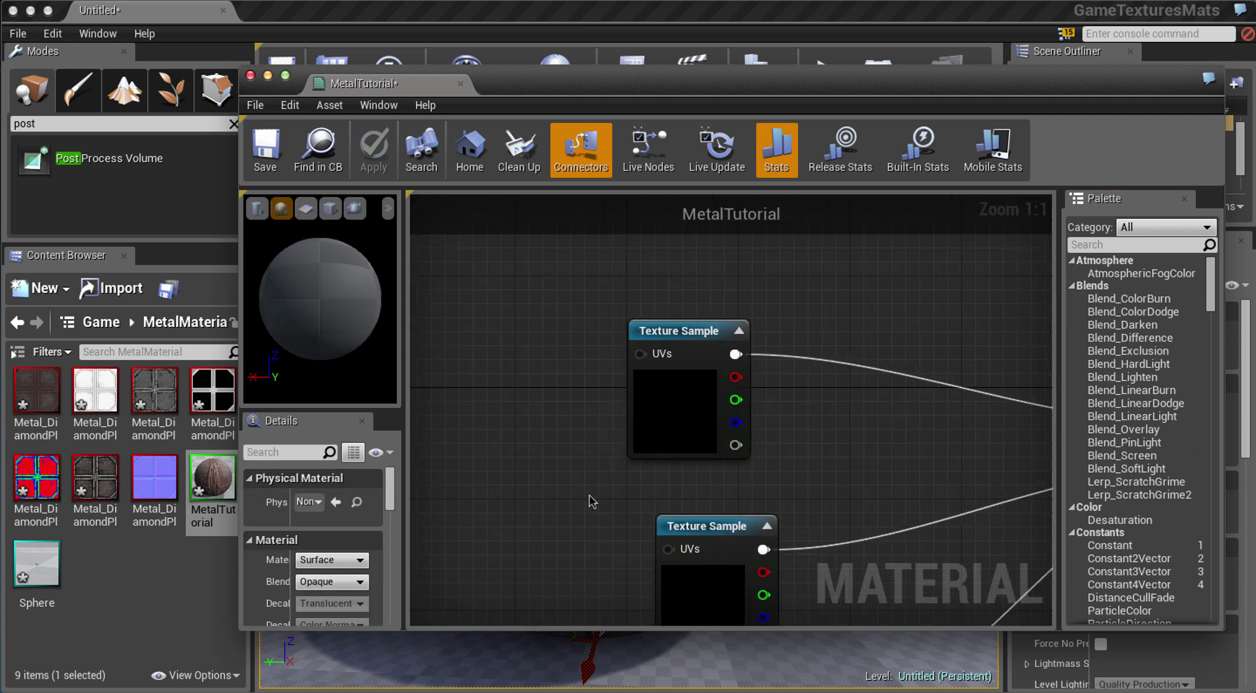
# Examine the albedo texture used for Base Color in the texture editor and return to the material graph.
pyautogui.moveTo(697, 356); pyautogui.dragTo(683, 341)
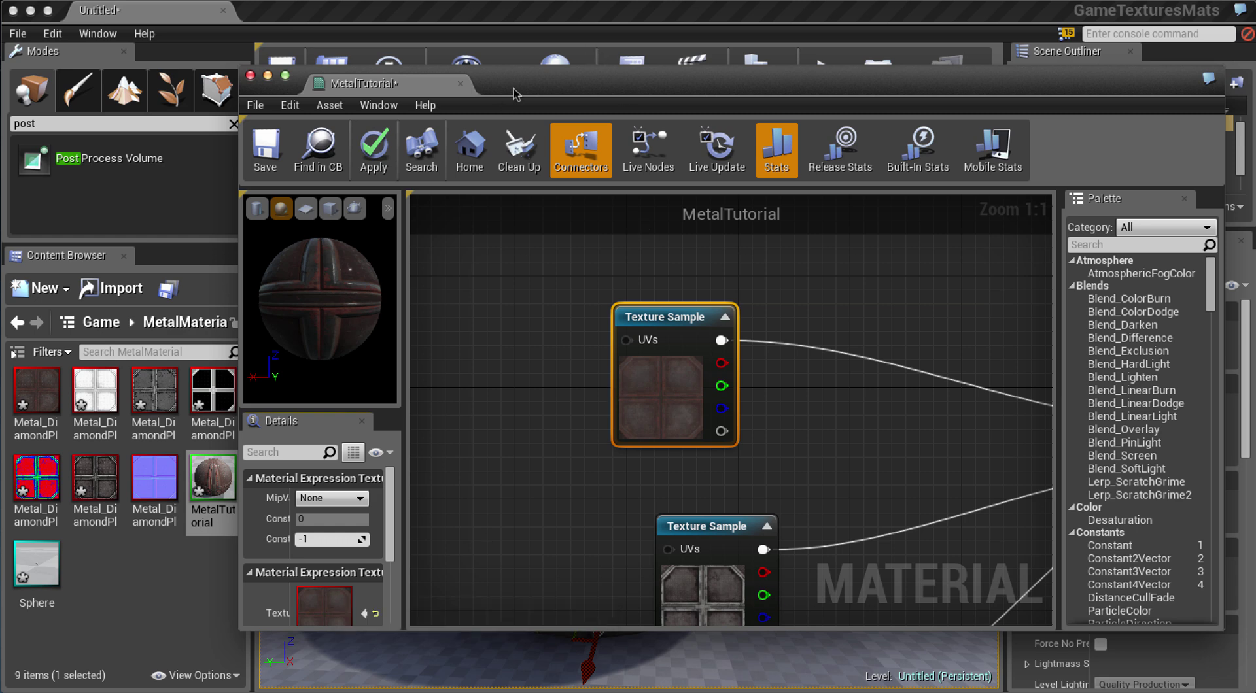
pyautogui.moveTo(491, 89); pyautogui.dragTo(424, 50)
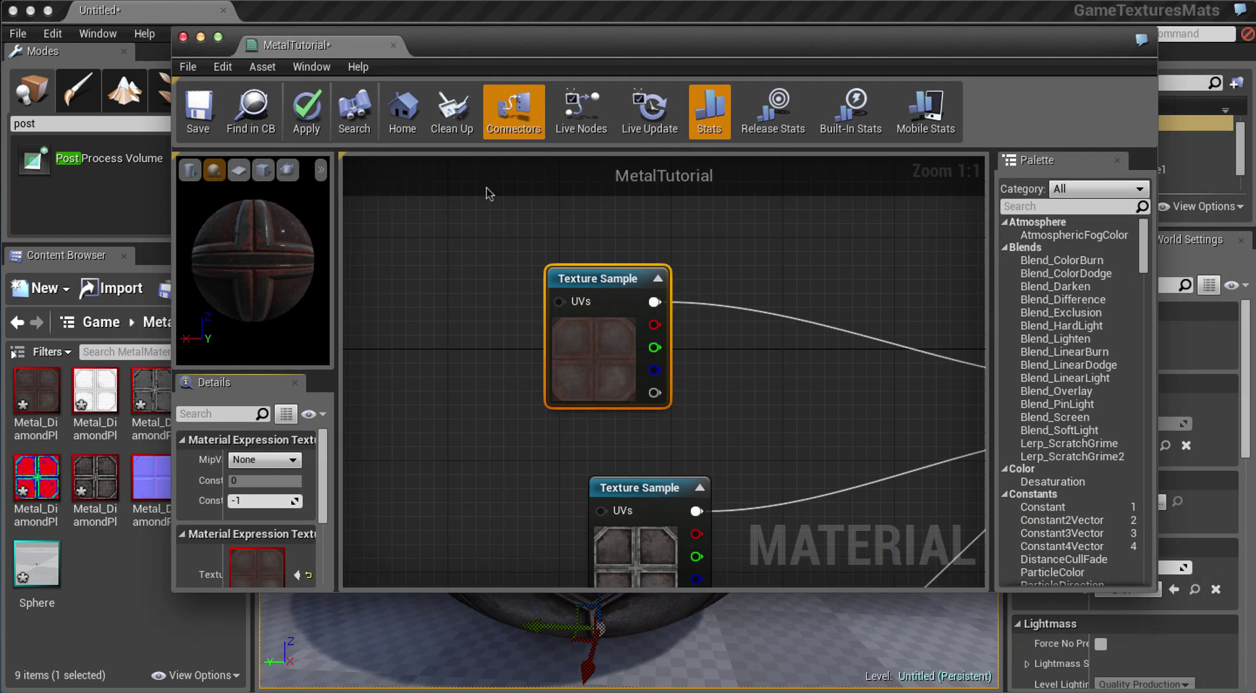
pyautogui.doubleClick(254, 568)
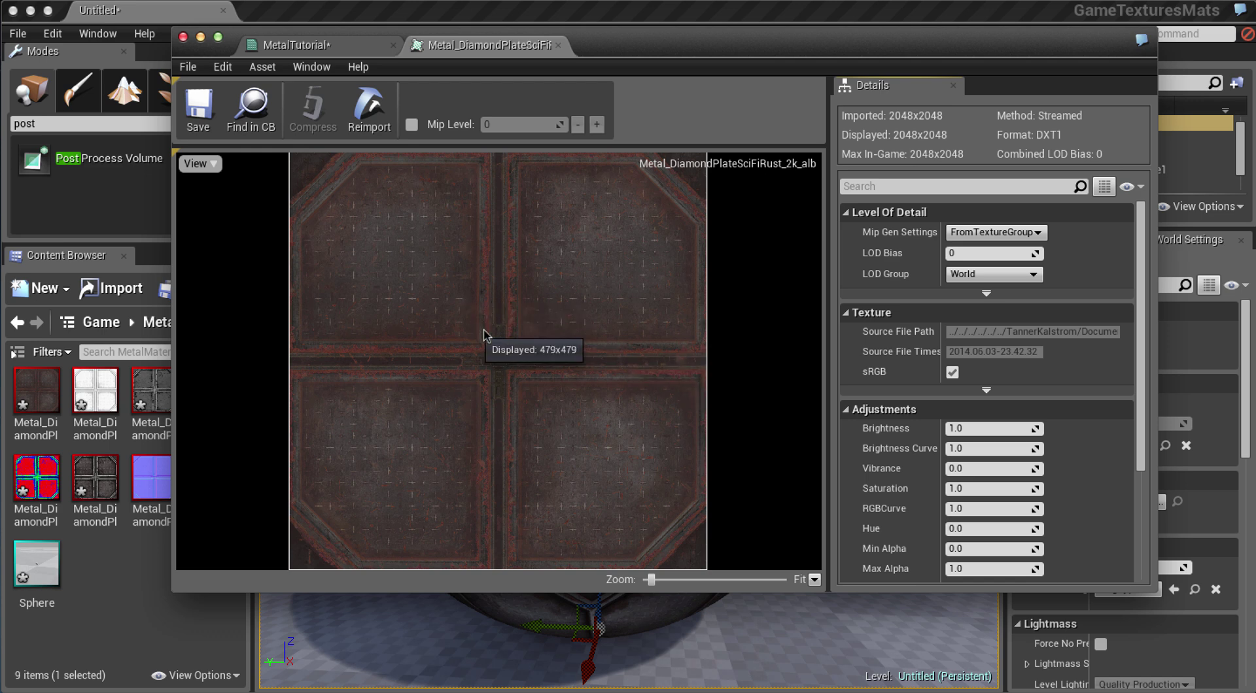
pyautogui.click(311, 53)
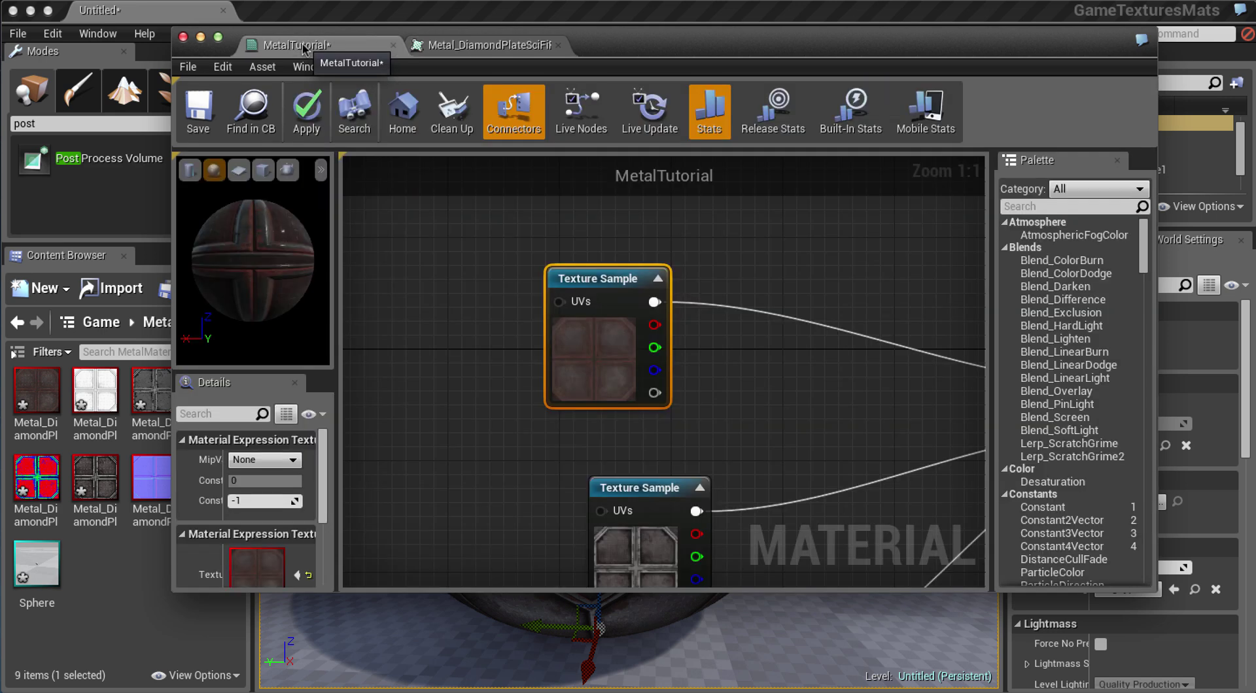
# Add a Lerp node beside the albedo texture node and connect the texture to its A input.
pyautogui.moveTo(810, 452); pyautogui.dragTo(745, 416, button='right')
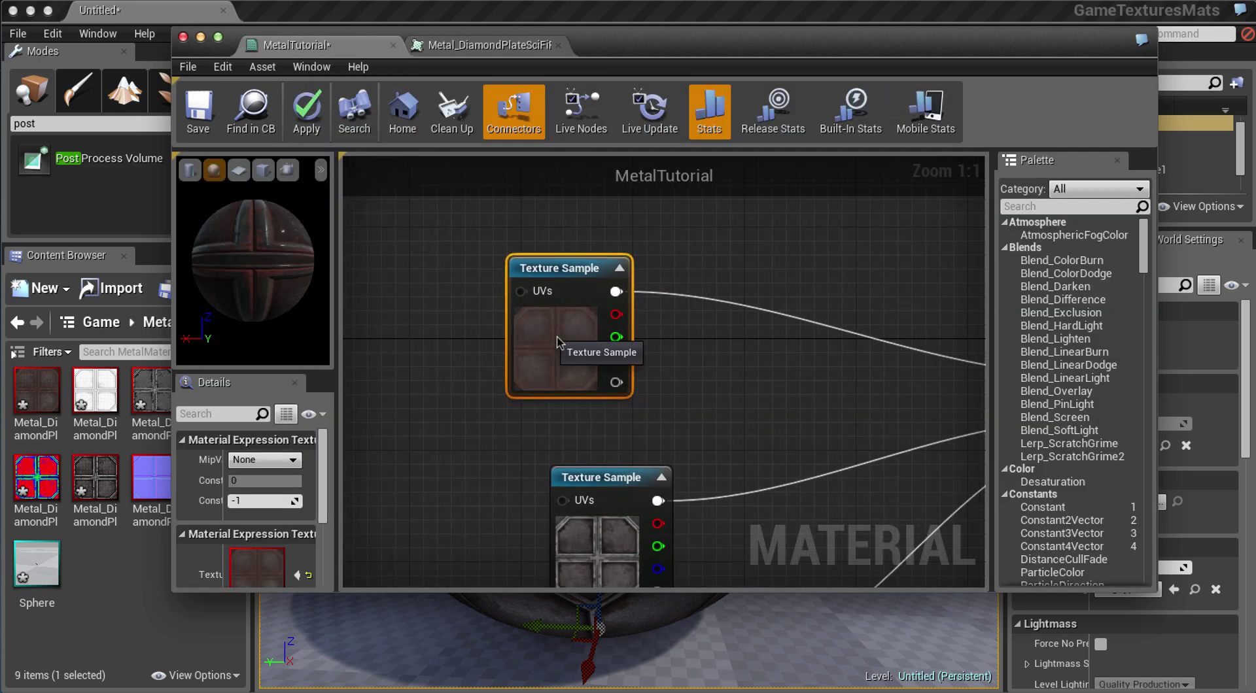
pyautogui.moveTo(553, 333); pyautogui.dragTo(498, 320)
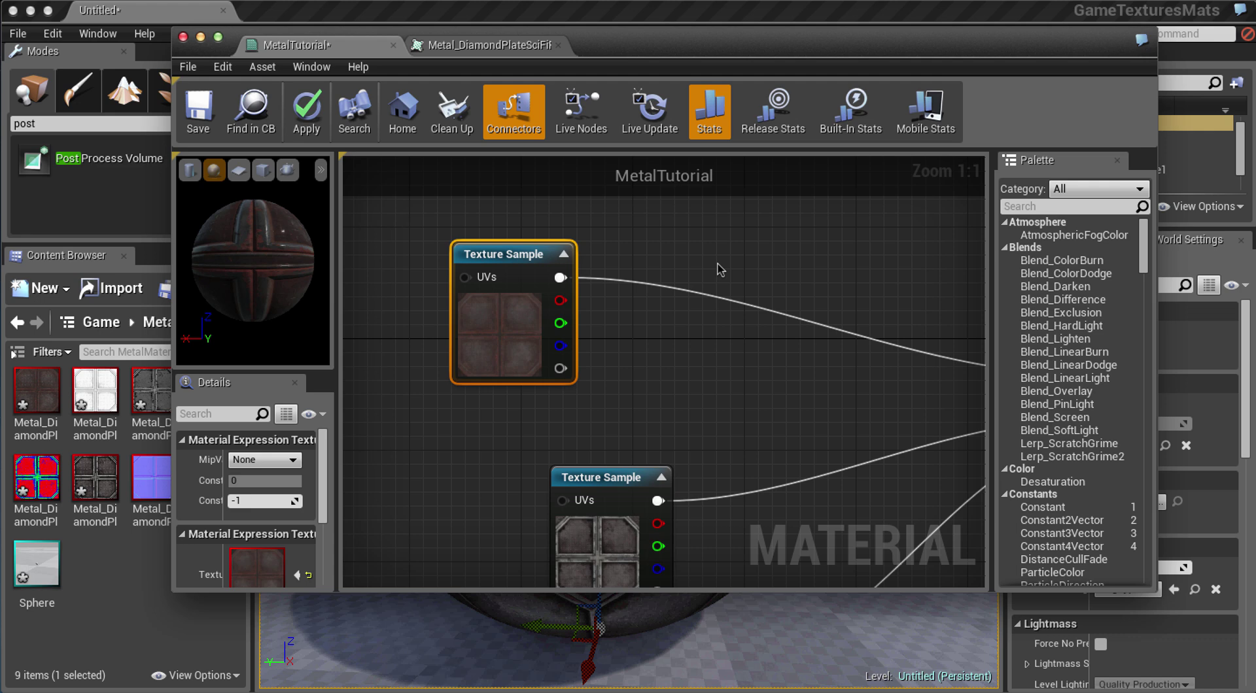
pyautogui.click(730, 261)
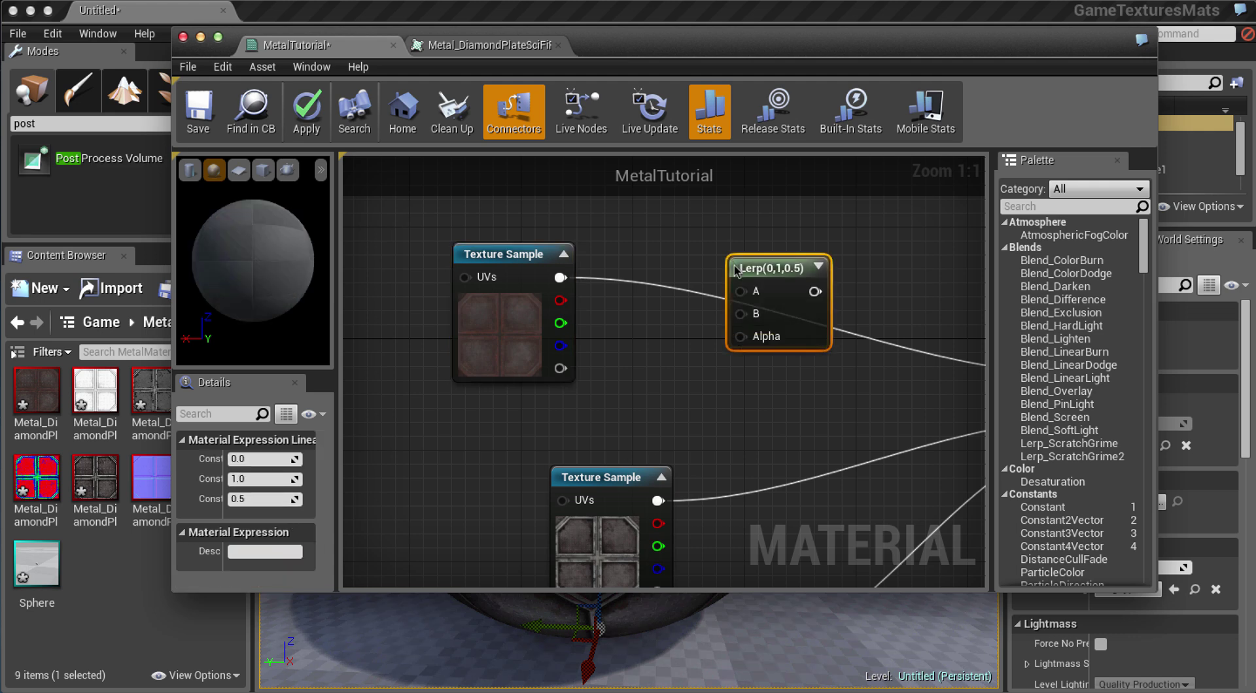
pyautogui.moveTo(559, 278); pyautogui.dragTo(741, 292)
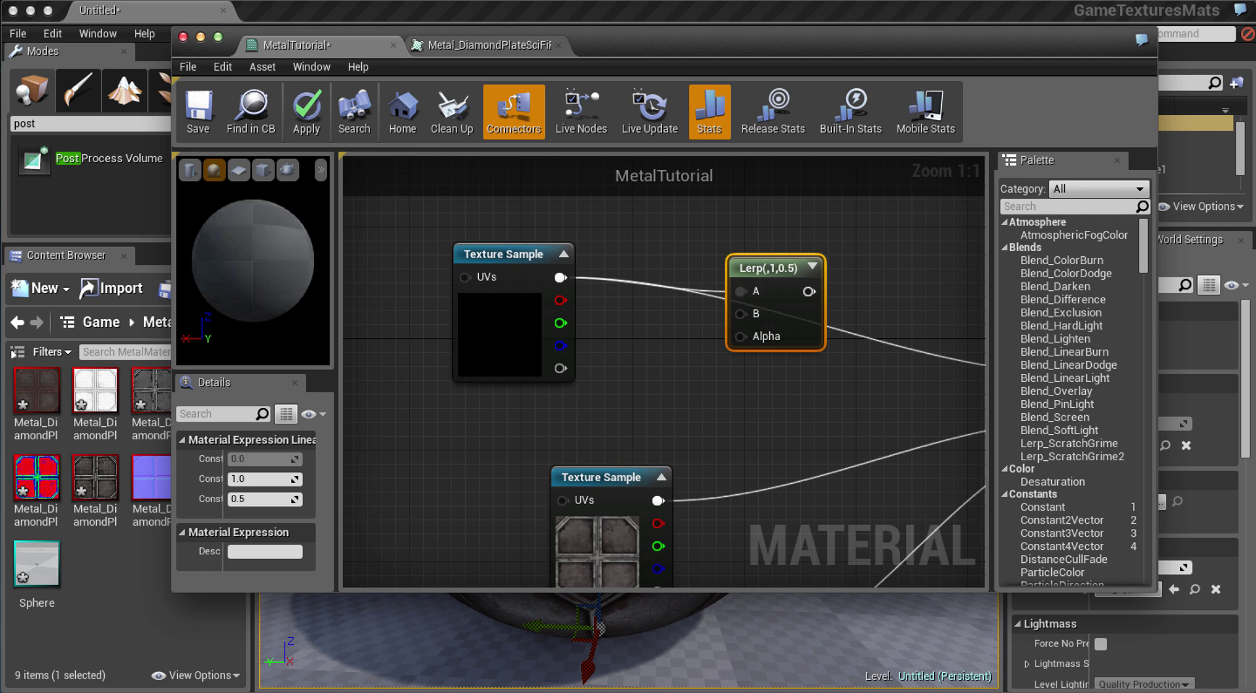
# Add a Constant3Vector node below the albedo texture node and connect it to the Lerp's B input.
pyautogui.moveTo(696, 371); pyautogui.dragTo(698, 353, button='right')
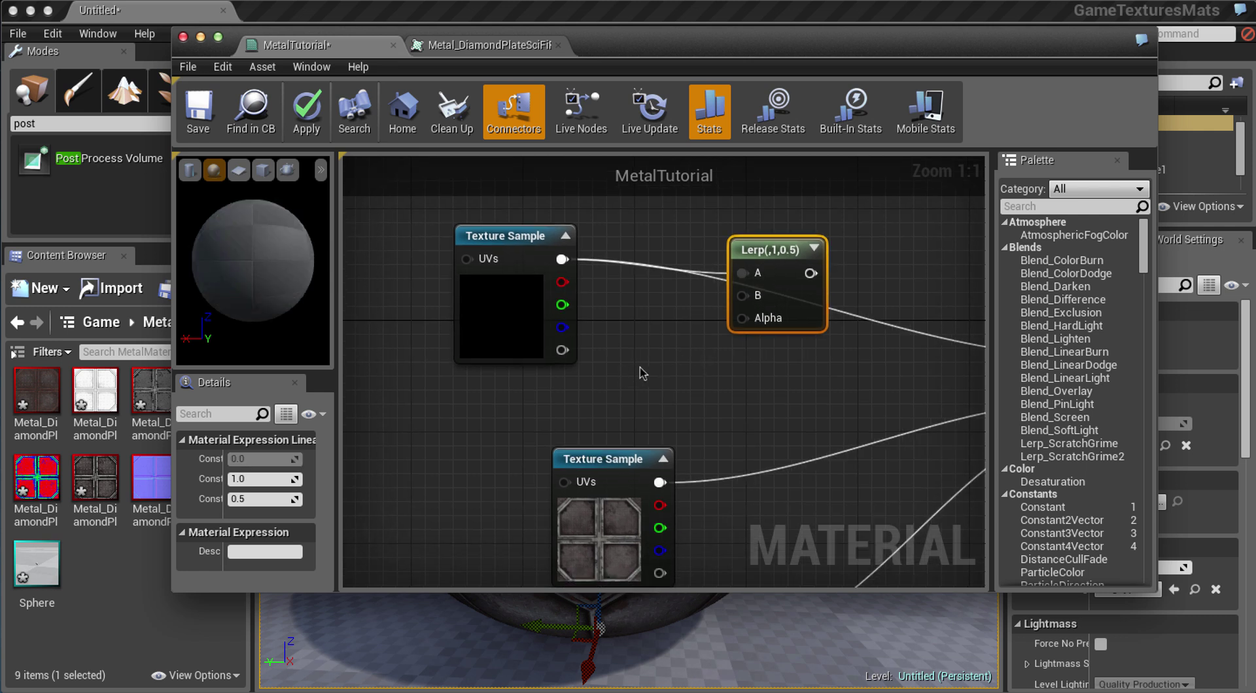
pyautogui.click(654, 360)
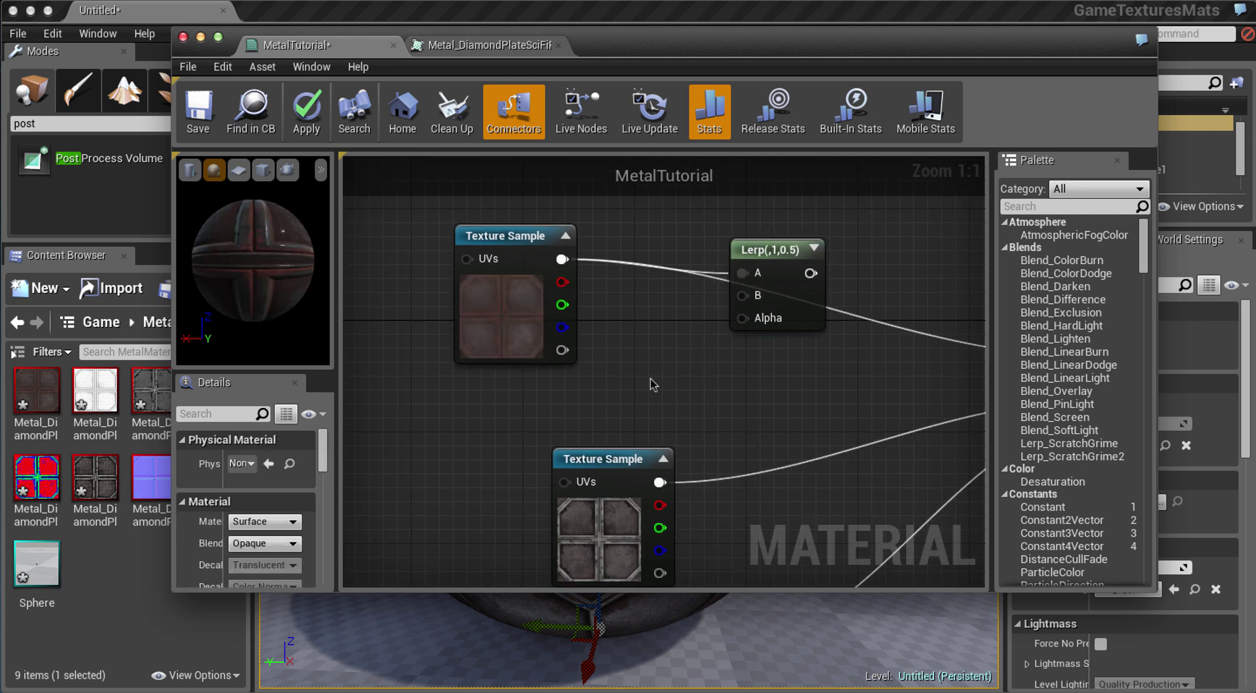
pyautogui.click(647, 378)
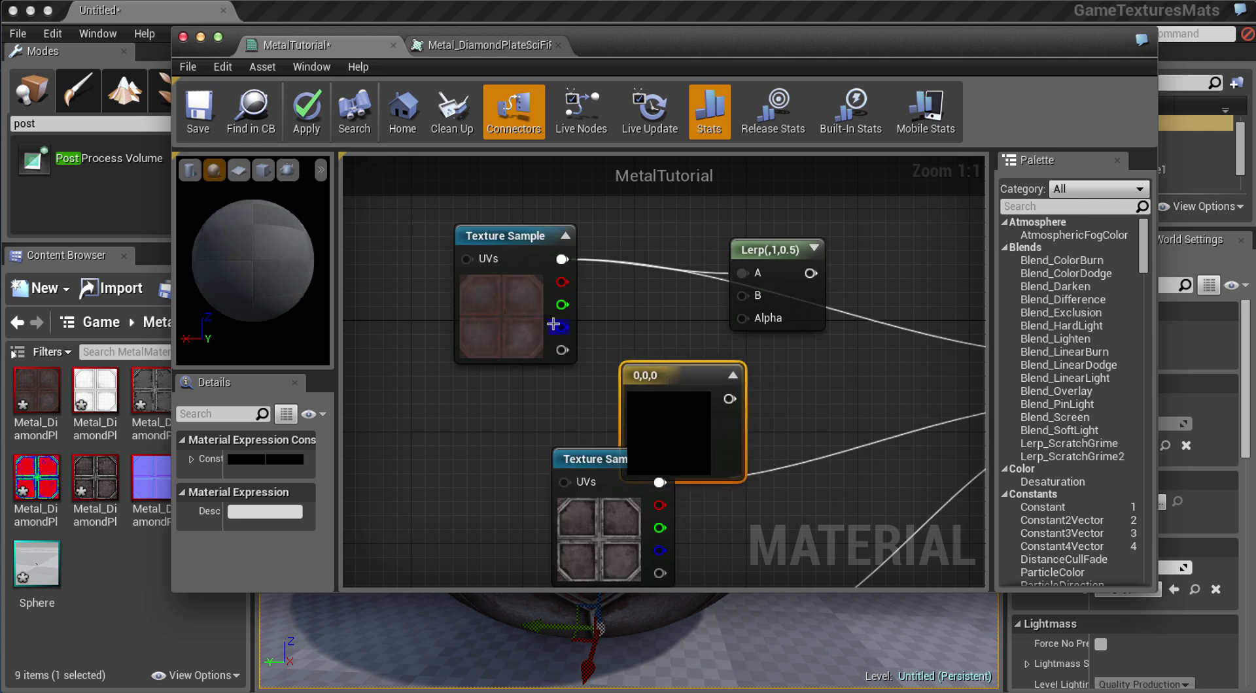
pyautogui.click(513, 265)
pyautogui.moveTo(513, 265); pyautogui.dragTo(515, 209)
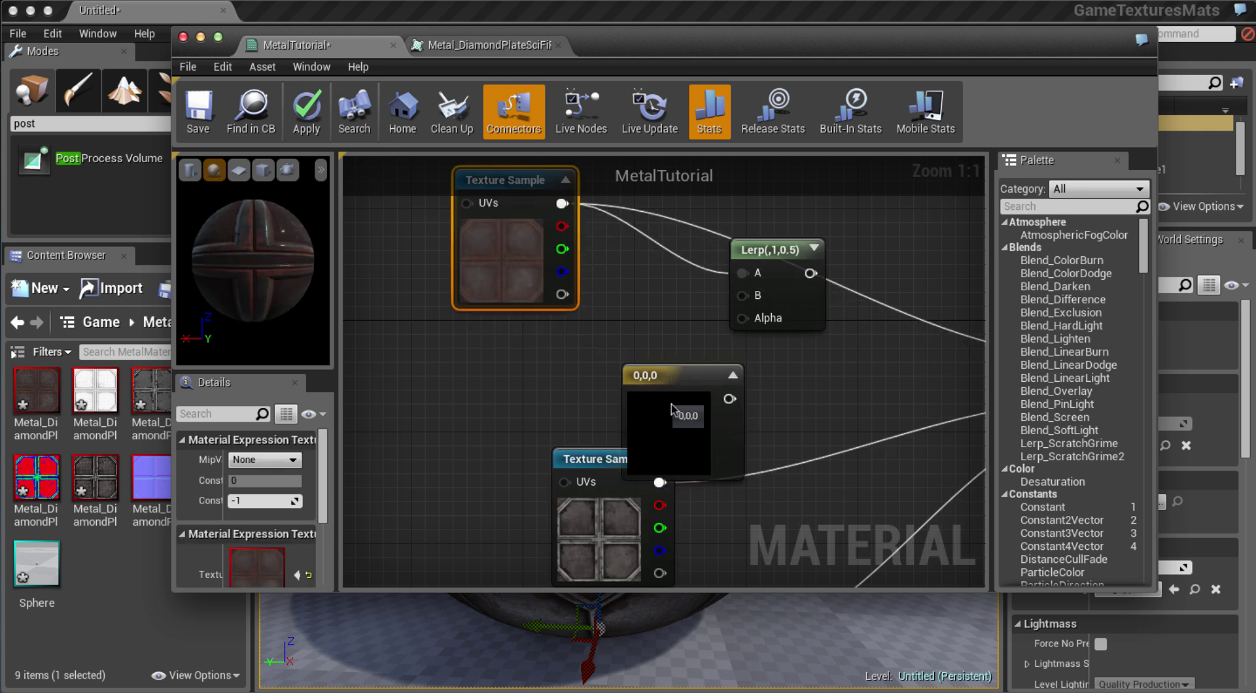
pyautogui.moveTo(652, 404); pyautogui.dragTo(743, 296)
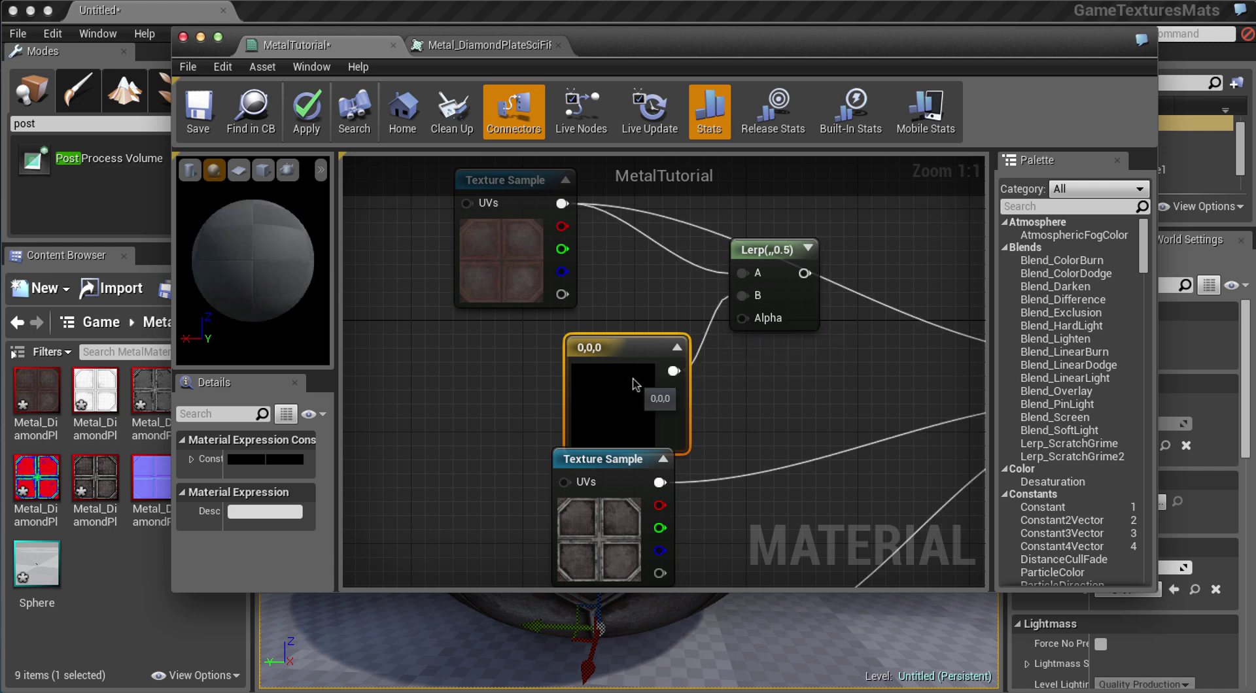
pyautogui.moveTo(612, 380); pyautogui.dragTo(584, 380)
# Add the Metal_DiamondPlateSciFiRust_2k_mask texture to the material graph, in the empty area left of the existing nodes.
pyautogui.scroll(-9, 510, 392)
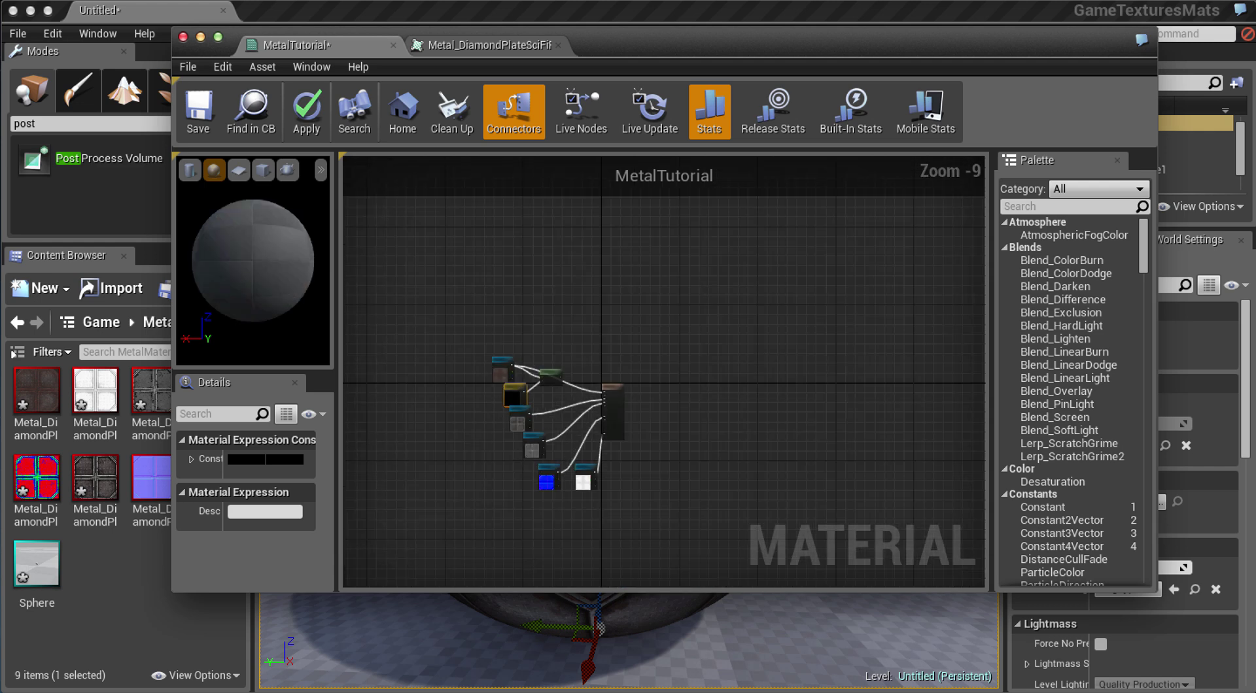
pyautogui.moveTo(602, 422); pyautogui.dragTo(720, 386, button='right')
pyautogui.moveTo(38, 485)
pyautogui.mouseDown()
pyautogui.moveTo(184, 474)
pyautogui.moveTo(28, 489)
pyautogui.mouseUp()
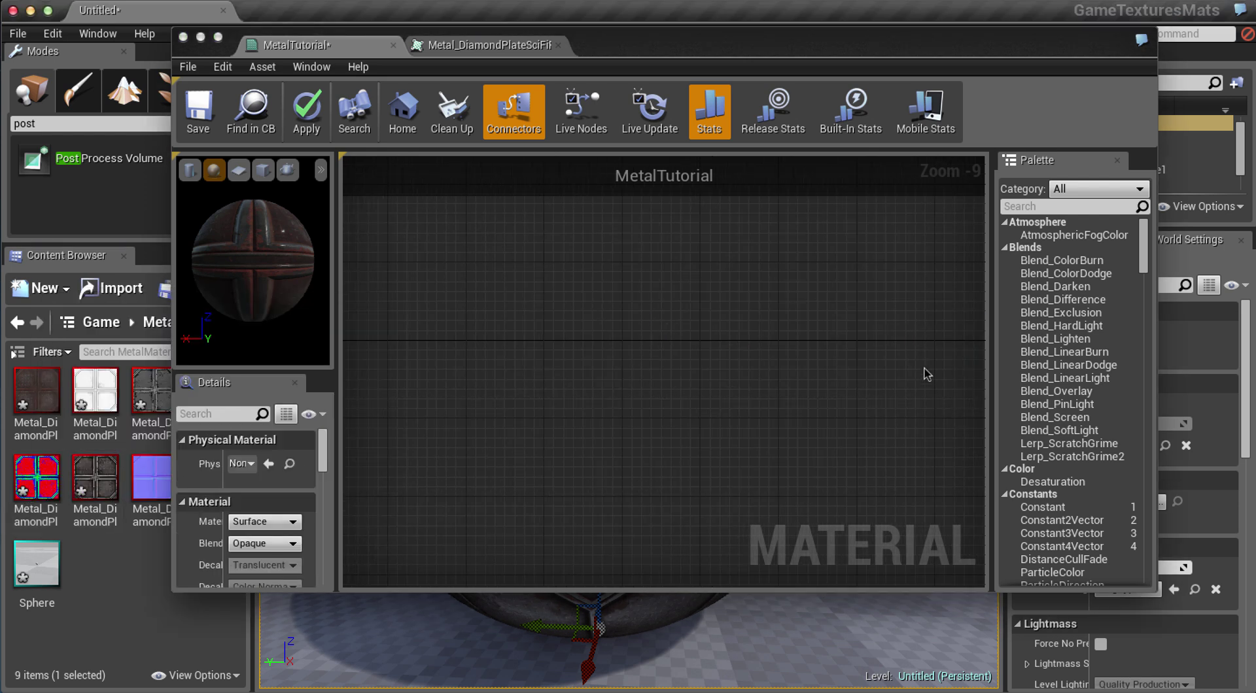
pyautogui.moveTo(925, 373); pyautogui.dragTo(421, 418, button='right')
pyautogui.moveTo(853, 343); pyautogui.dragTo(105, 287, button='right')
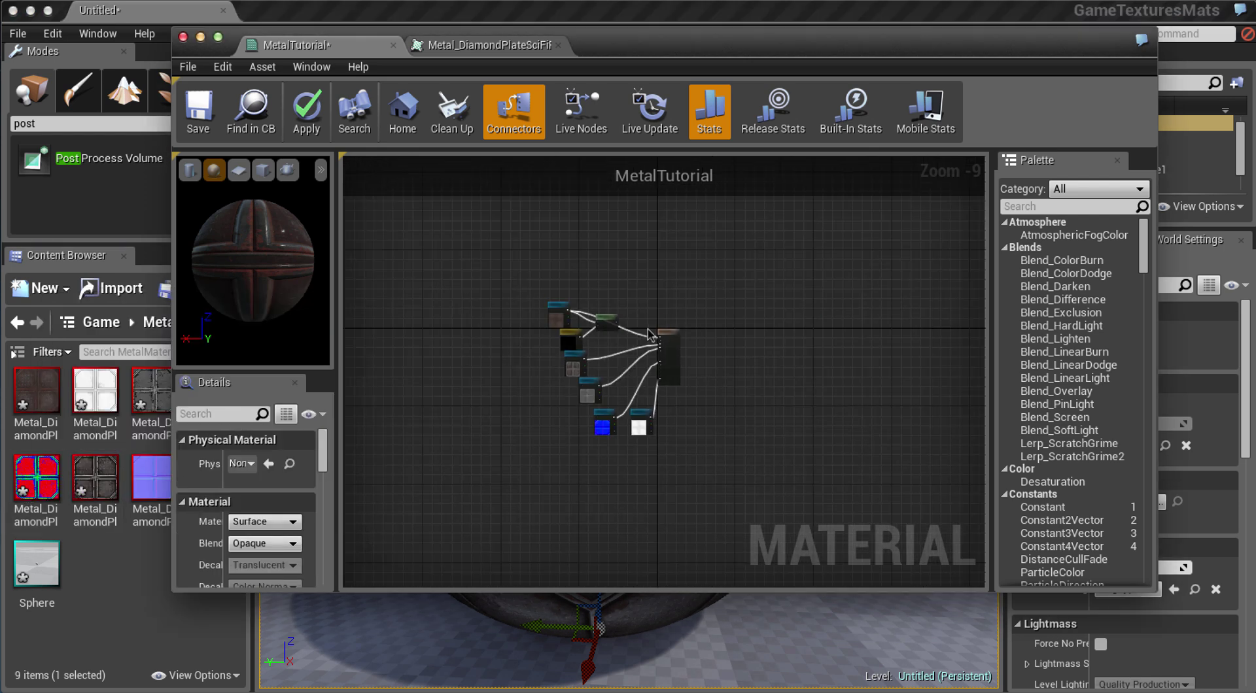
pyautogui.click(53, 478)
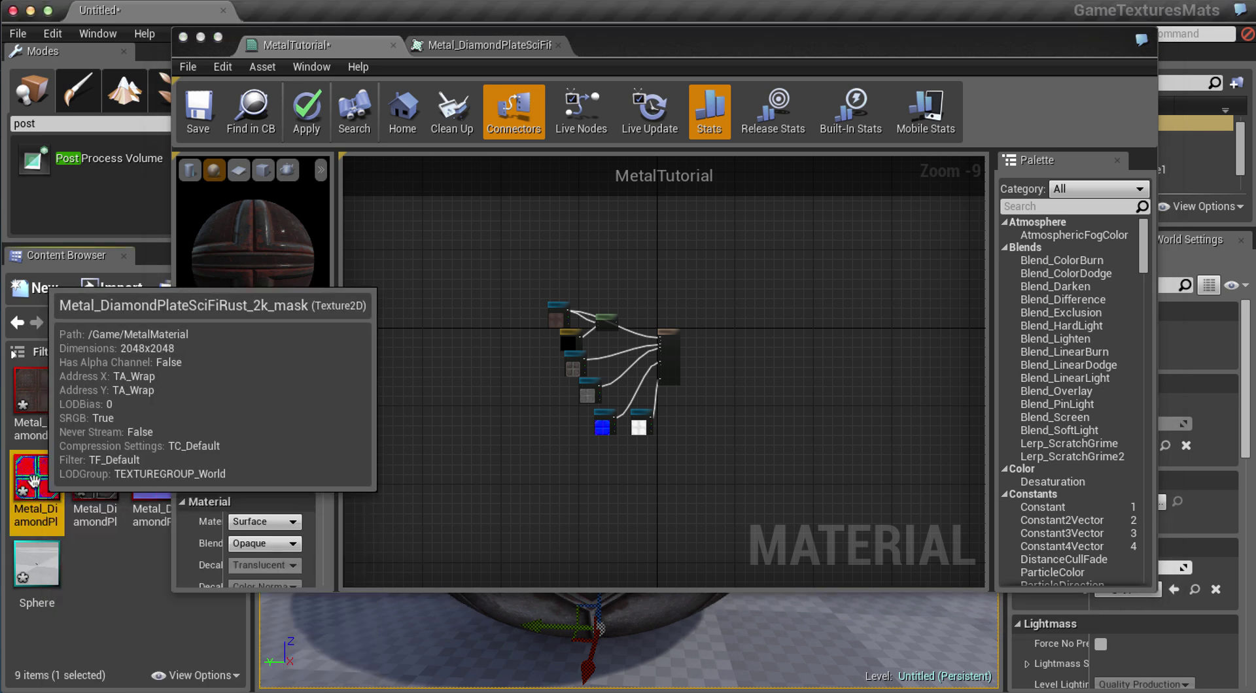
pyautogui.moveTo(52, 479); pyautogui.dragTo(470, 394)
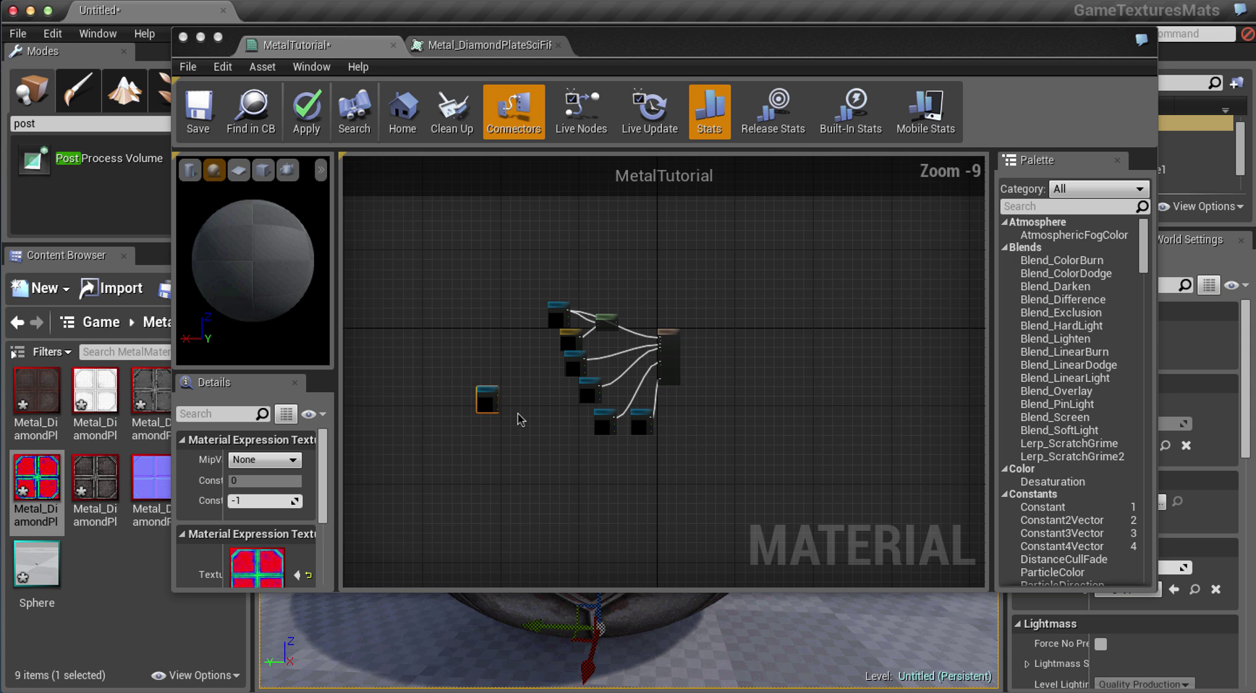
pyautogui.moveTo(529, 381); pyautogui.dragTo(546, 355, button='right')
pyautogui.scroll(3, 546, 357)
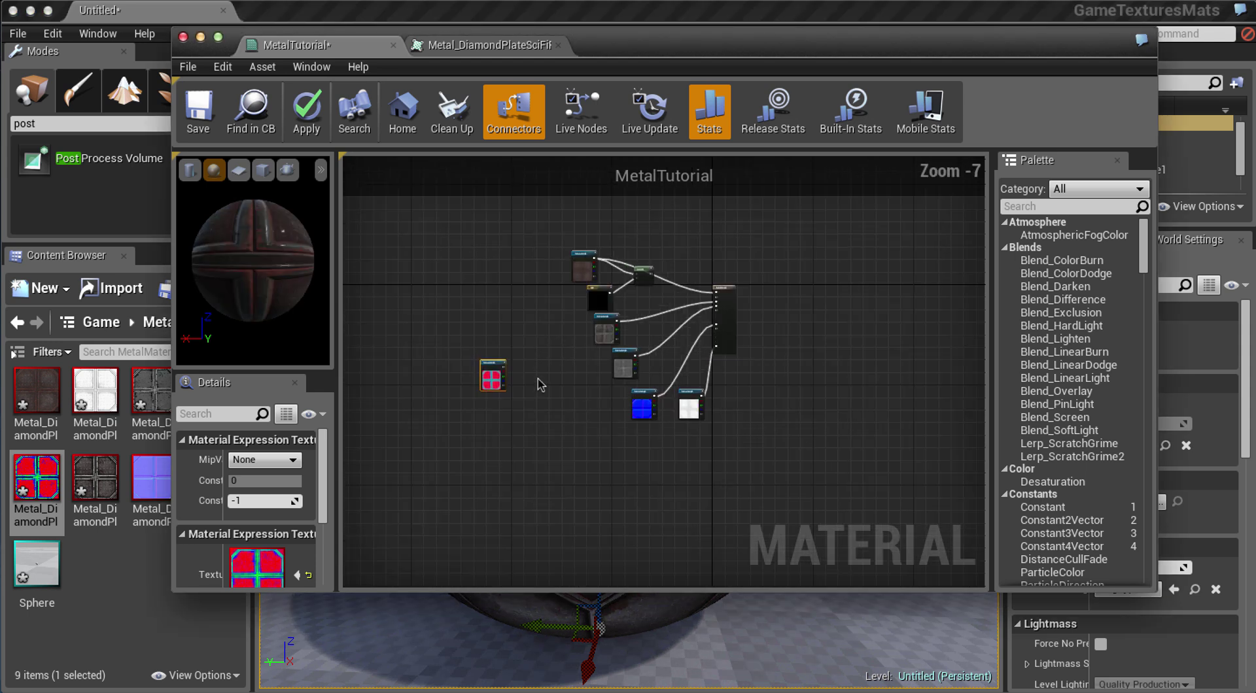
pyautogui.scroll(1, 542, 377)
pyautogui.moveTo(558, 340); pyautogui.dragTo(550, 413, button='right')
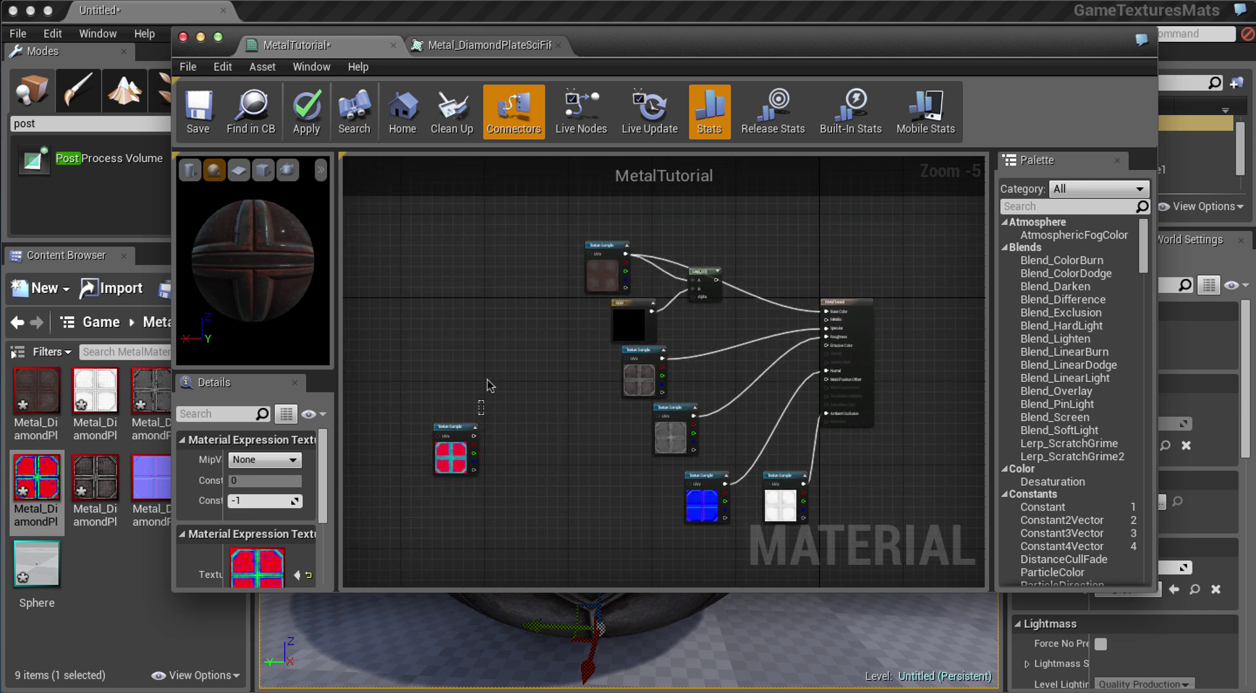
# Examine the Metal_DiamondPlateSciFiRust_2k_mask texture in the texture editor and return to the material graph.
pyautogui.click(488, 350)
pyautogui.moveTo(452, 475); pyautogui.dragTo(488, 349)
pyautogui.doubleClick(268, 581)
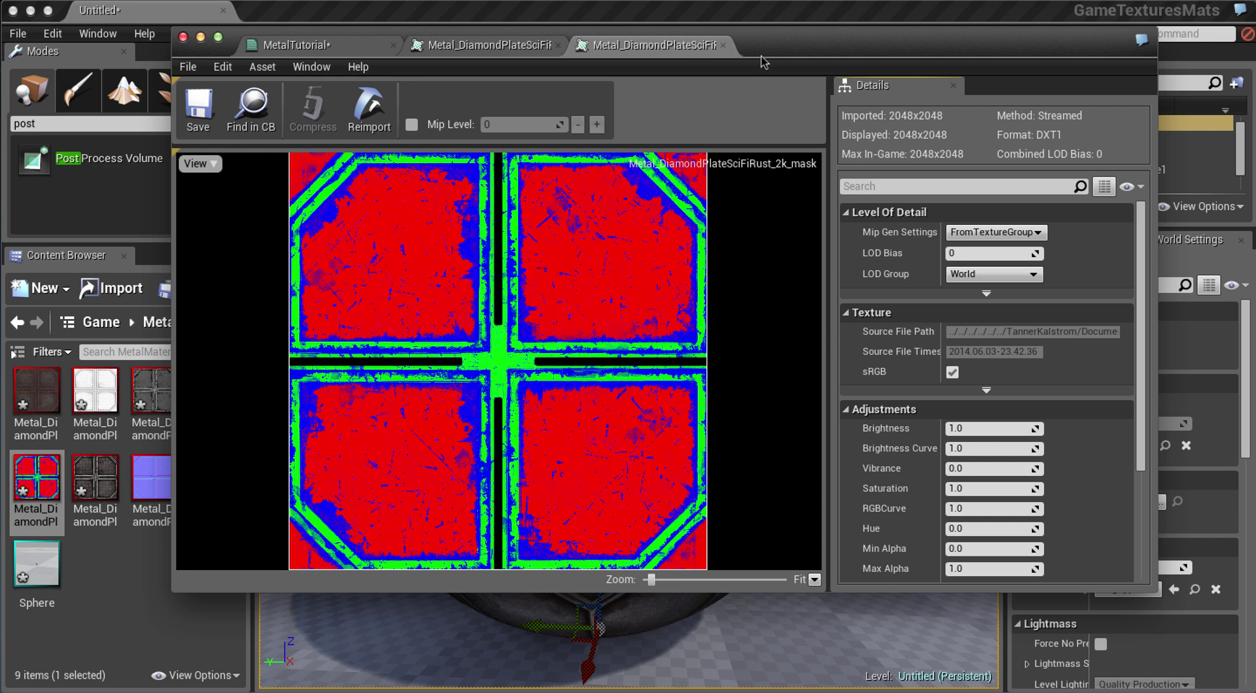
pyautogui.moveTo(761, 57); pyautogui.dragTo(1242, 263)
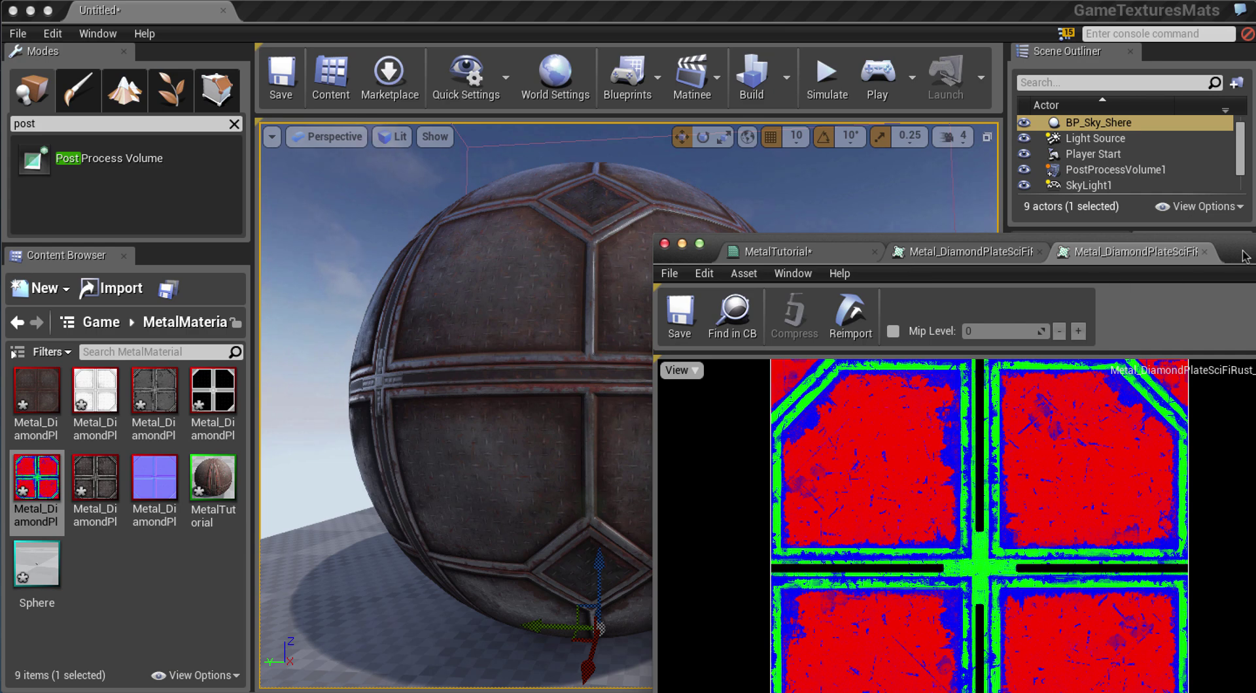
pyautogui.moveTo(849, 261); pyautogui.dragTo(391, 120)
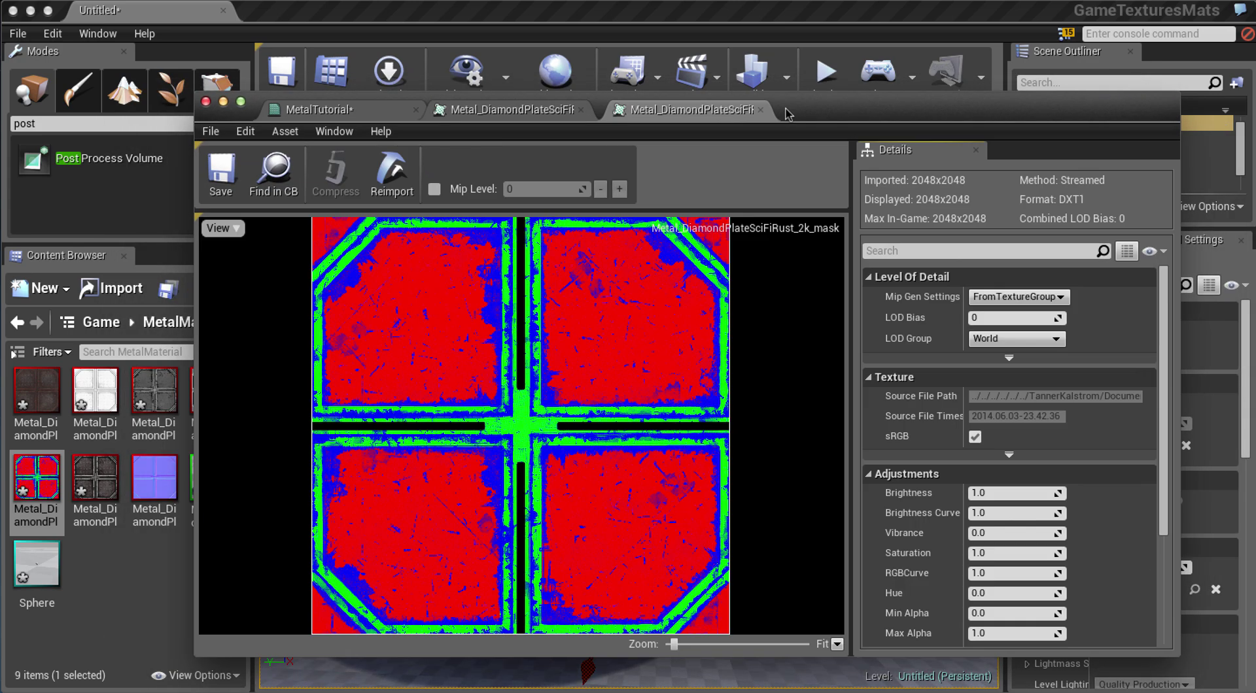
pyautogui.click(379, 112)
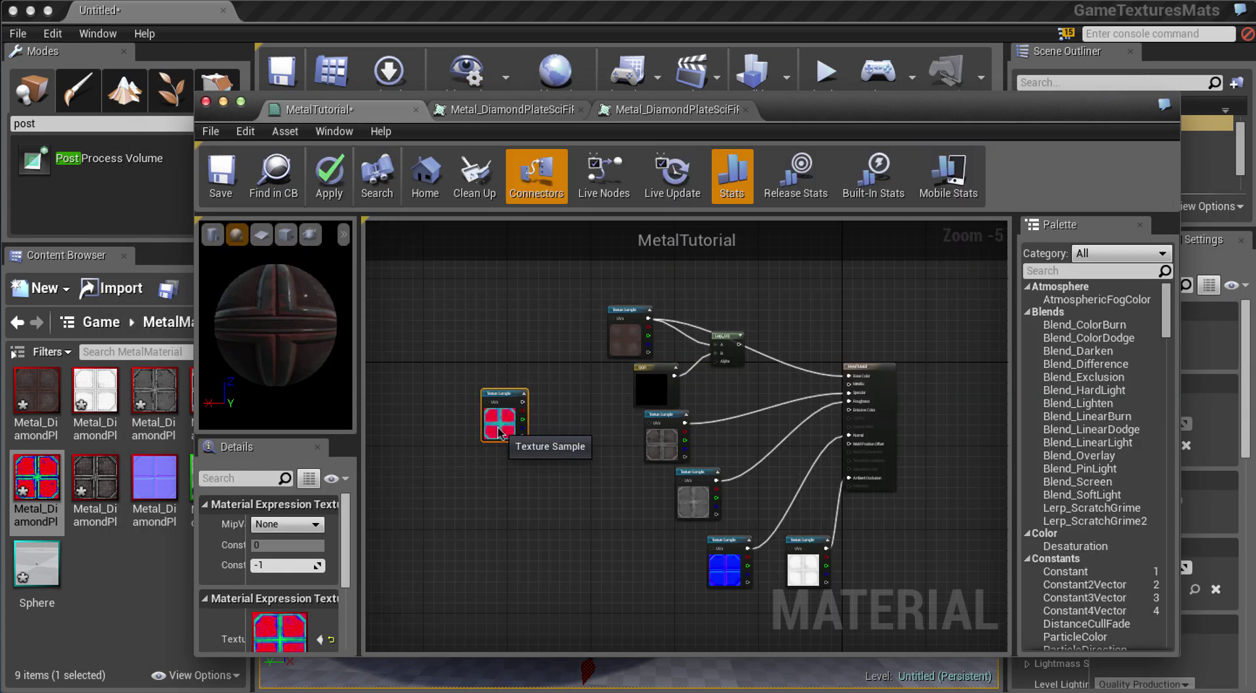
# Rearrange the albedo texture and Constant3Vector nodes around the Lerp node and connect the mask texture's green channel to the Lerp's Alpha.
pyautogui.moveTo(581, 418); pyautogui.dragTo(497, 373, button='right')
pyautogui.moveTo(561, 312); pyautogui.dragTo(565, 274)
pyautogui.moveTo(603, 358); pyautogui.dragTo(590, 325)
pyautogui.moveTo(460, 400); pyautogui.dragTo(660, 347)
pyautogui.moveTo(673, 378); pyautogui.dragTo(626, 412, button='right')
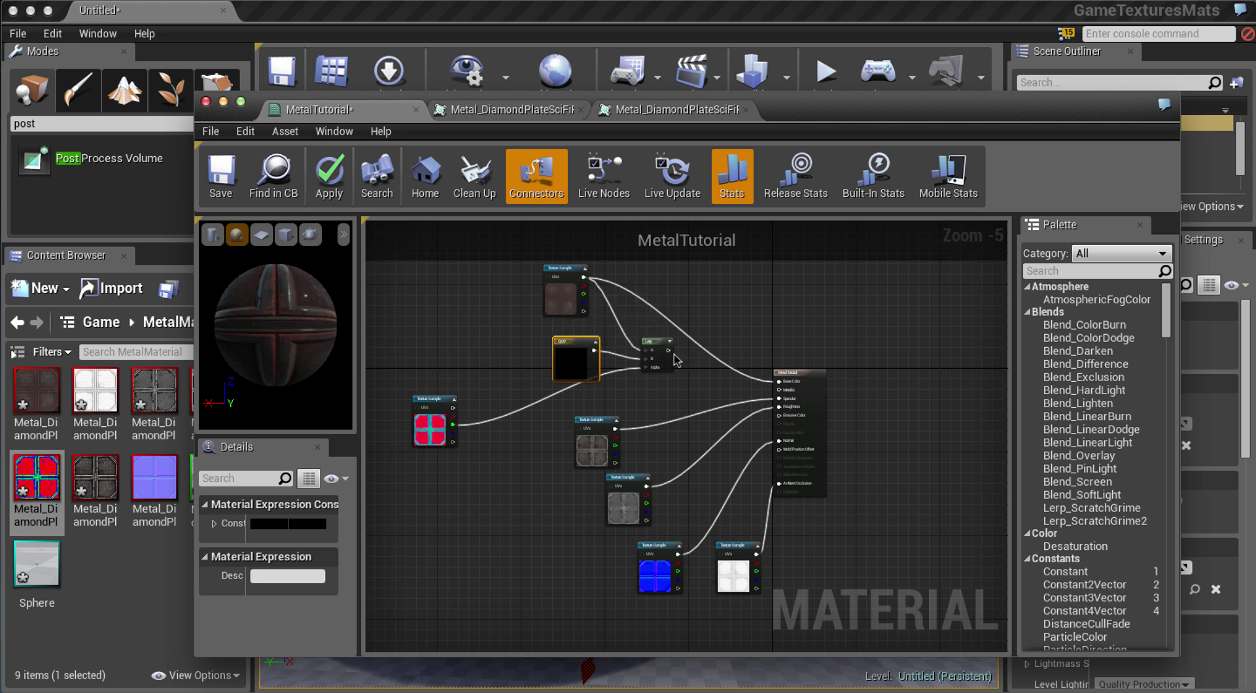
# Connect the Lerp output to the material's Base Color, replacing the direct albedo connection, and apply the material.
pyautogui.moveTo(668, 350); pyautogui.dragTo(757, 383)
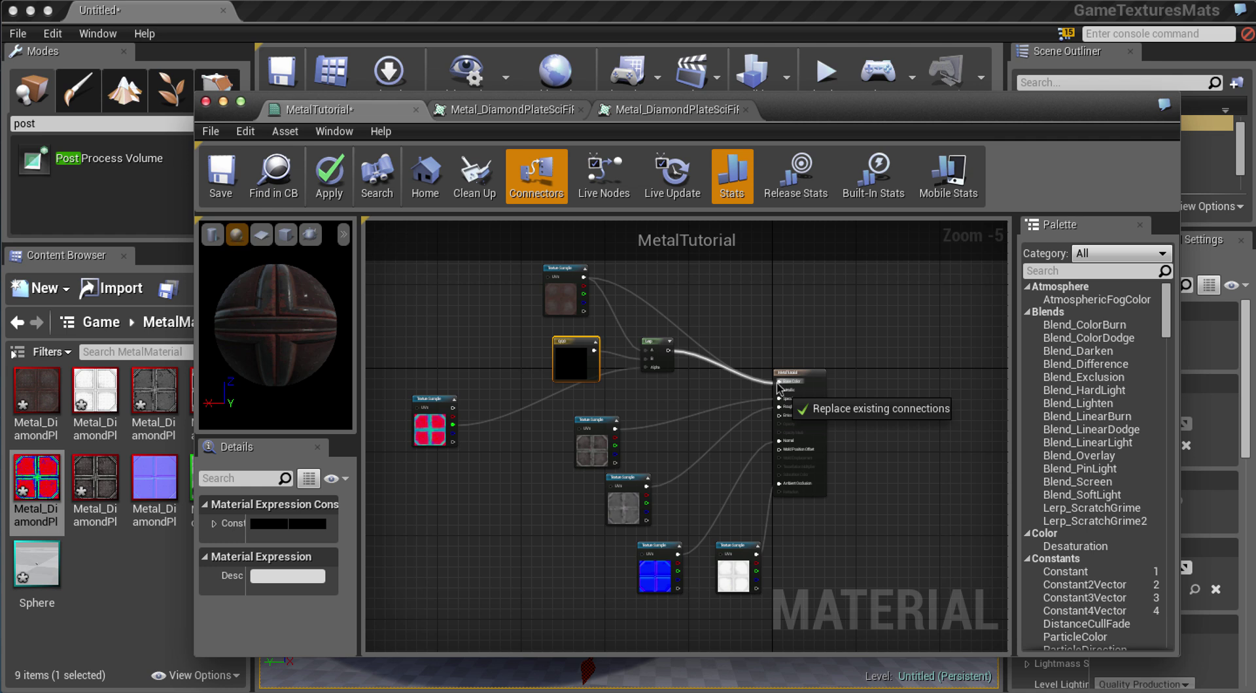
pyautogui.moveTo(778, 384); pyautogui.dragTo(778, 382)
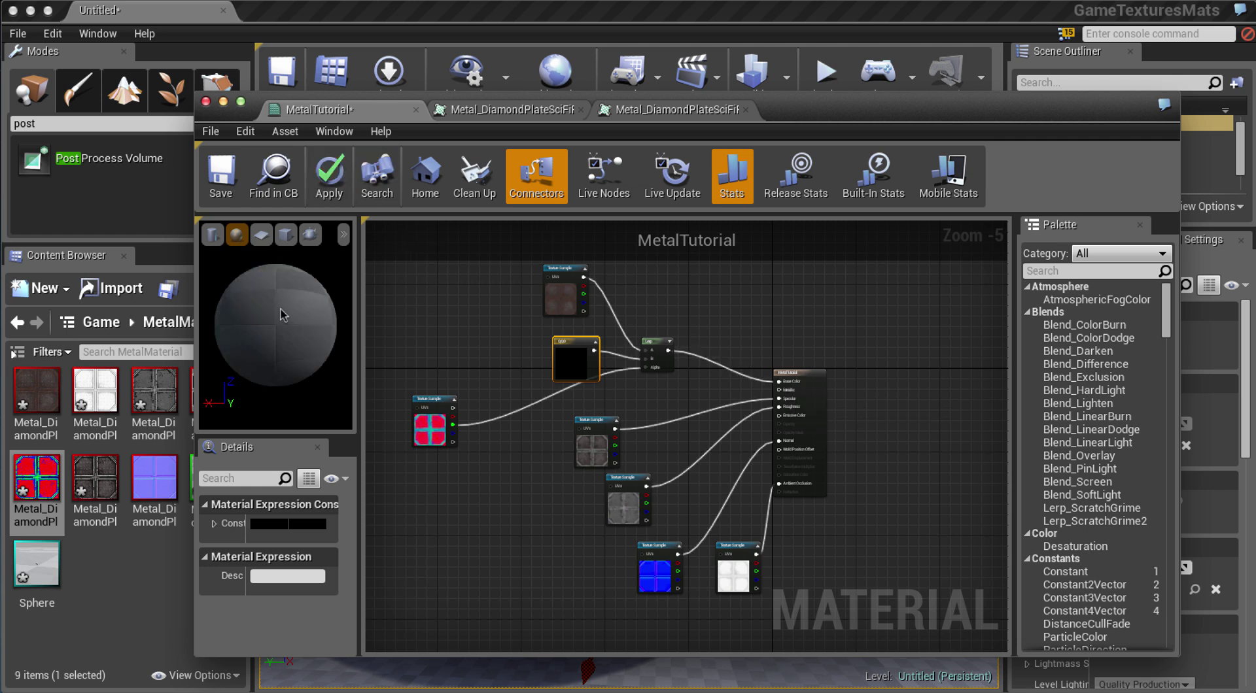
pyautogui.click(321, 178)
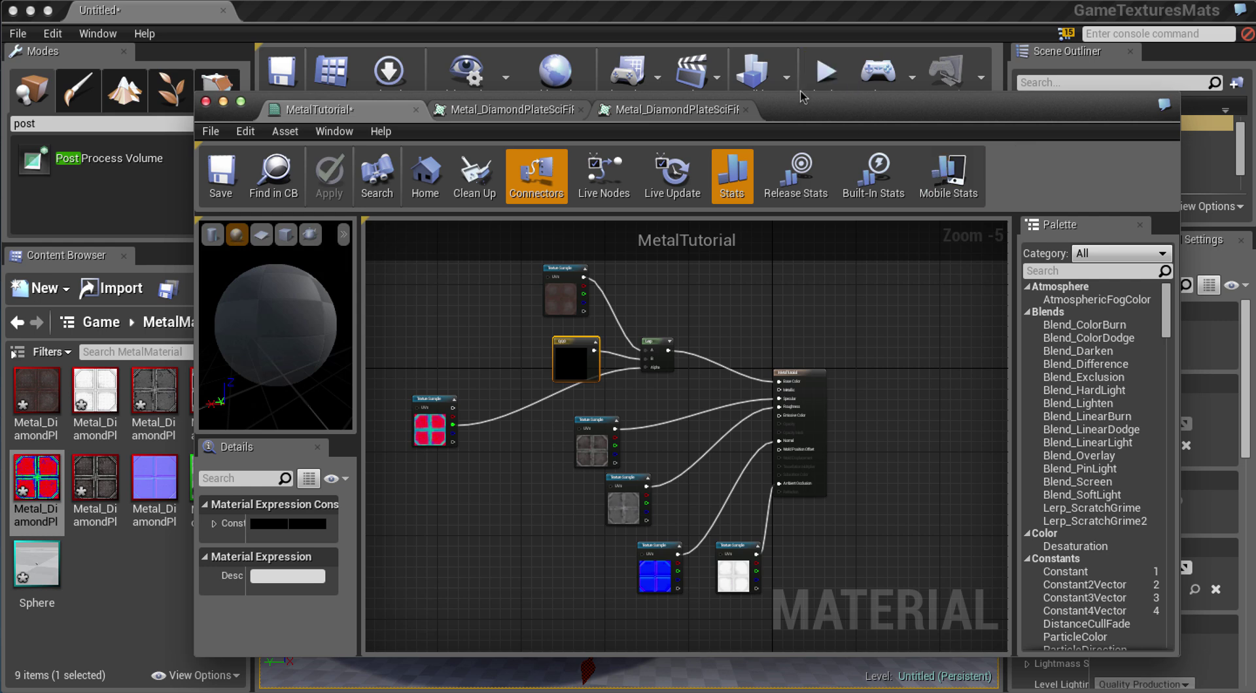
# Move the material editor window aside and inspect the material on both the level sphere and the preview sphere.
pyautogui.moveTo(756, 106); pyautogui.dragTo(1214, 86)
pyautogui.click(425, 262)
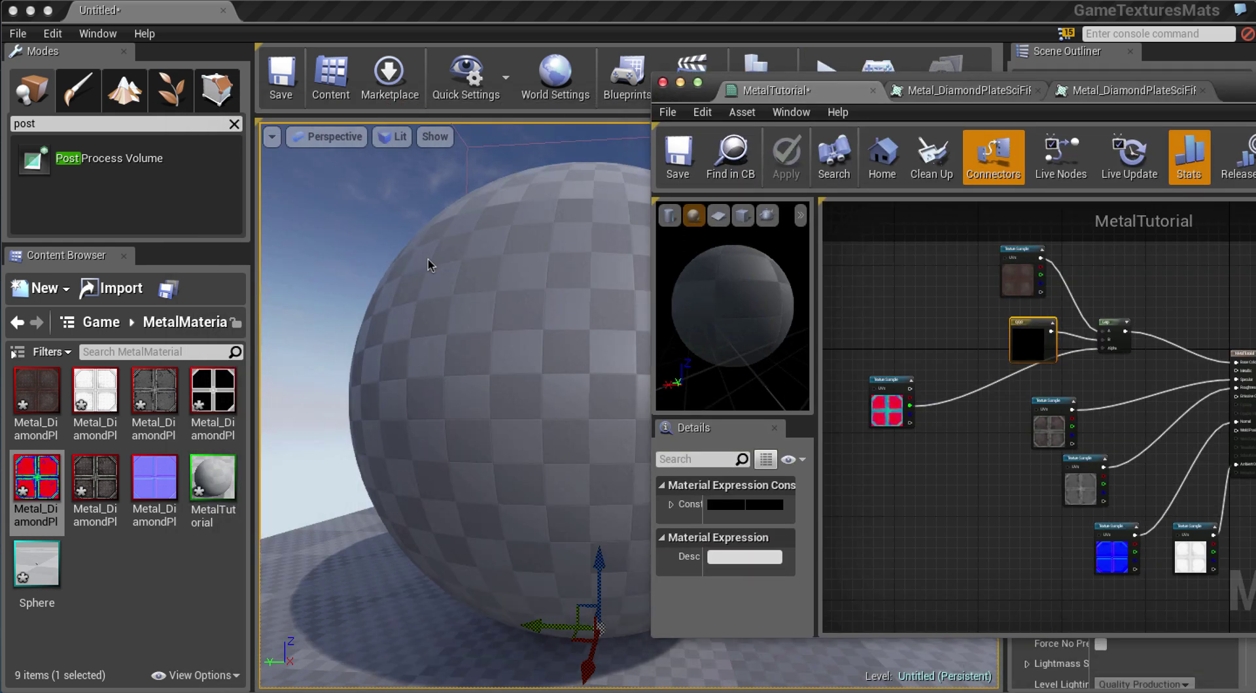
pyautogui.moveTo(432, 259); pyautogui.dragTo(456, 249, button='right')
pyautogui.moveTo(749, 284)
pyautogui.mouseDown()
pyautogui.moveTo(759, 286)
pyautogui.moveTo(728, 286)
pyautogui.moveTo(772, 281)
pyautogui.moveTo(761, 278)
pyautogui.mouseUp()
pyautogui.moveTo(684, 286); pyautogui.dragTo(765, 315)
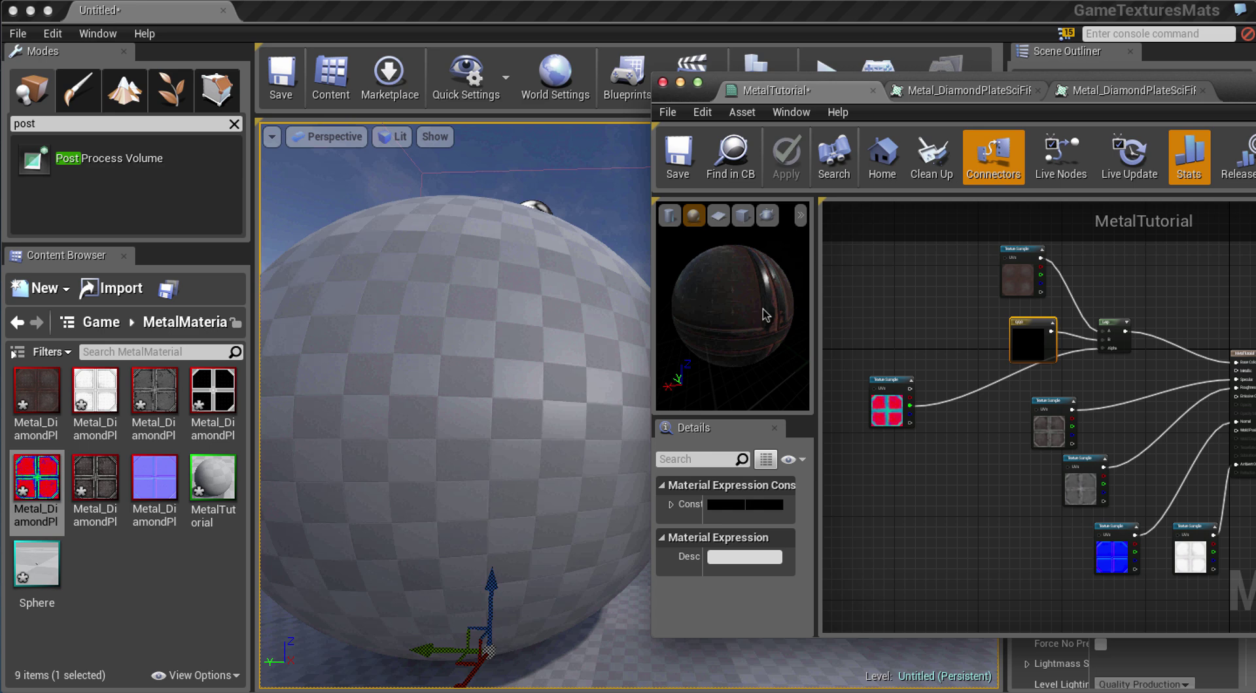
pyautogui.moveTo(770, 287); pyautogui.dragTo(770, 306, button='right')
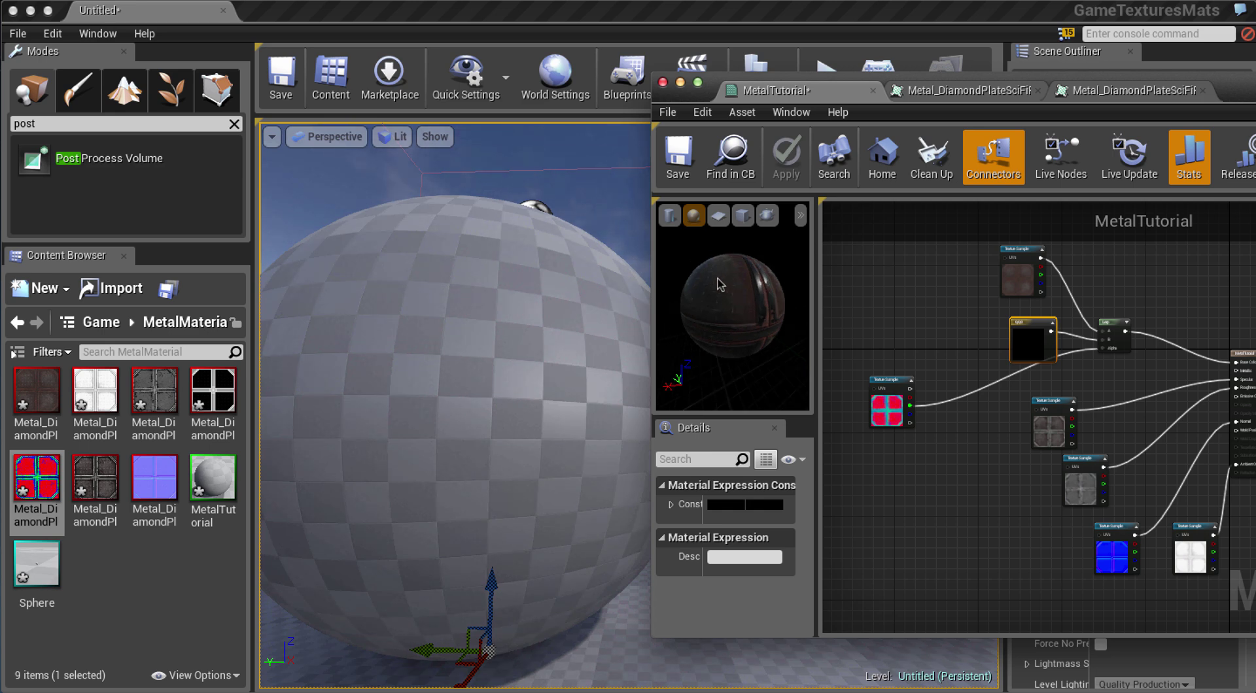
pyautogui.moveTo(756, 311); pyautogui.dragTo(725, 310)
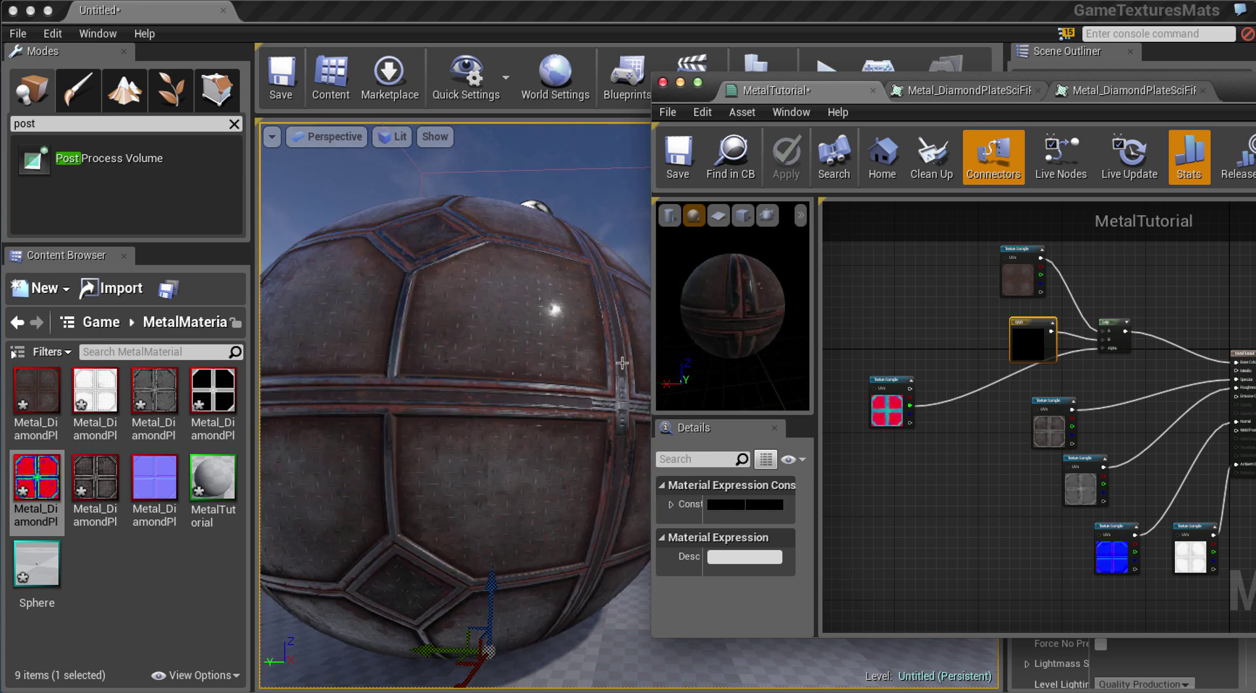
pyautogui.moveTo(600, 365); pyautogui.dragTo(585, 372)
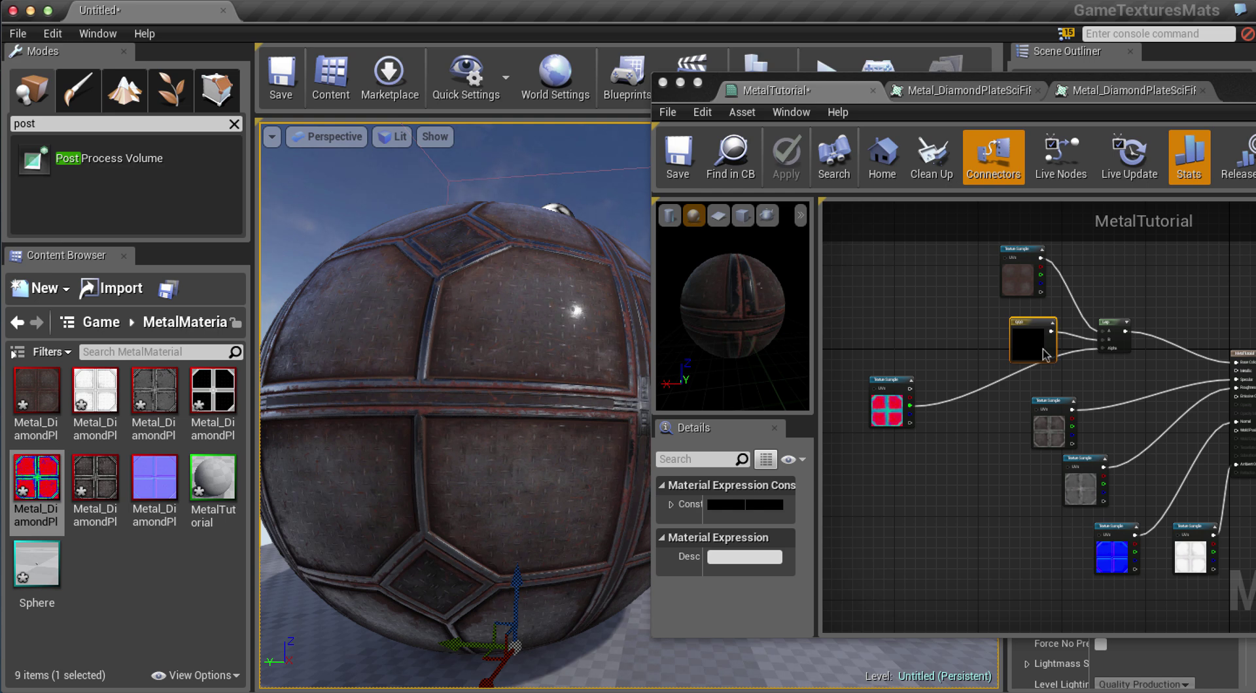
# Set the Constant3Vector's colour to a grey with a V value of 0.48 and apply the material.
pyautogui.click(1043, 349)
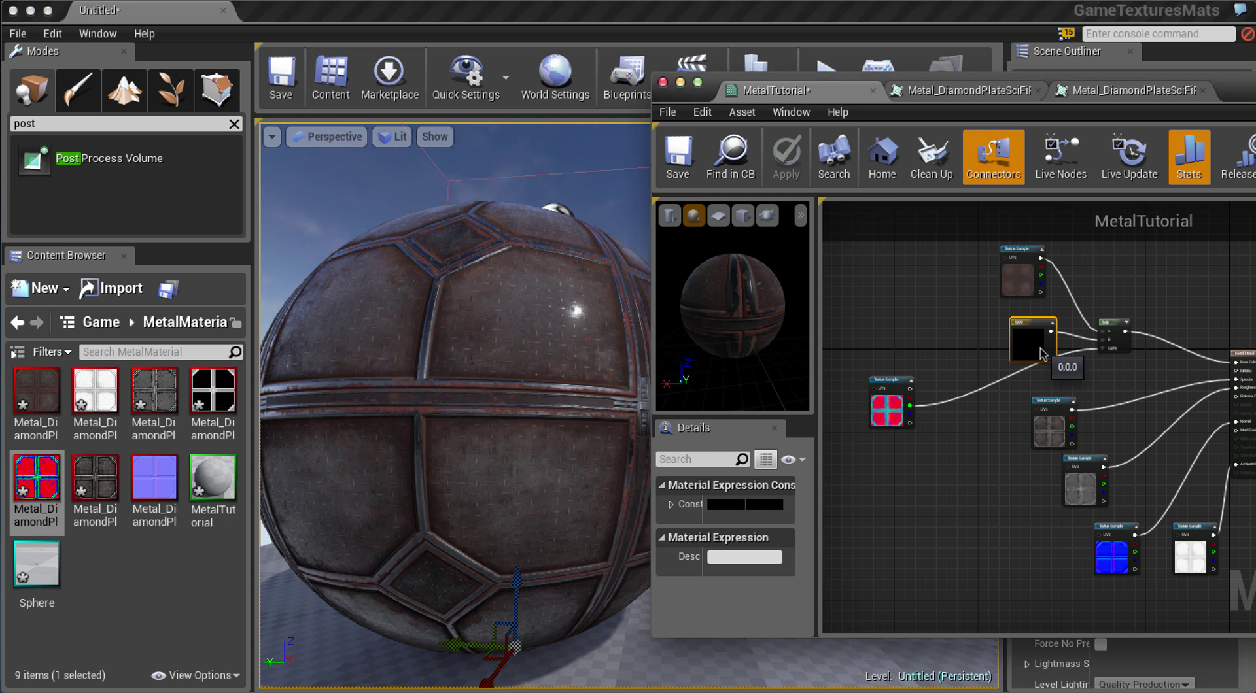
pyautogui.click(763, 512)
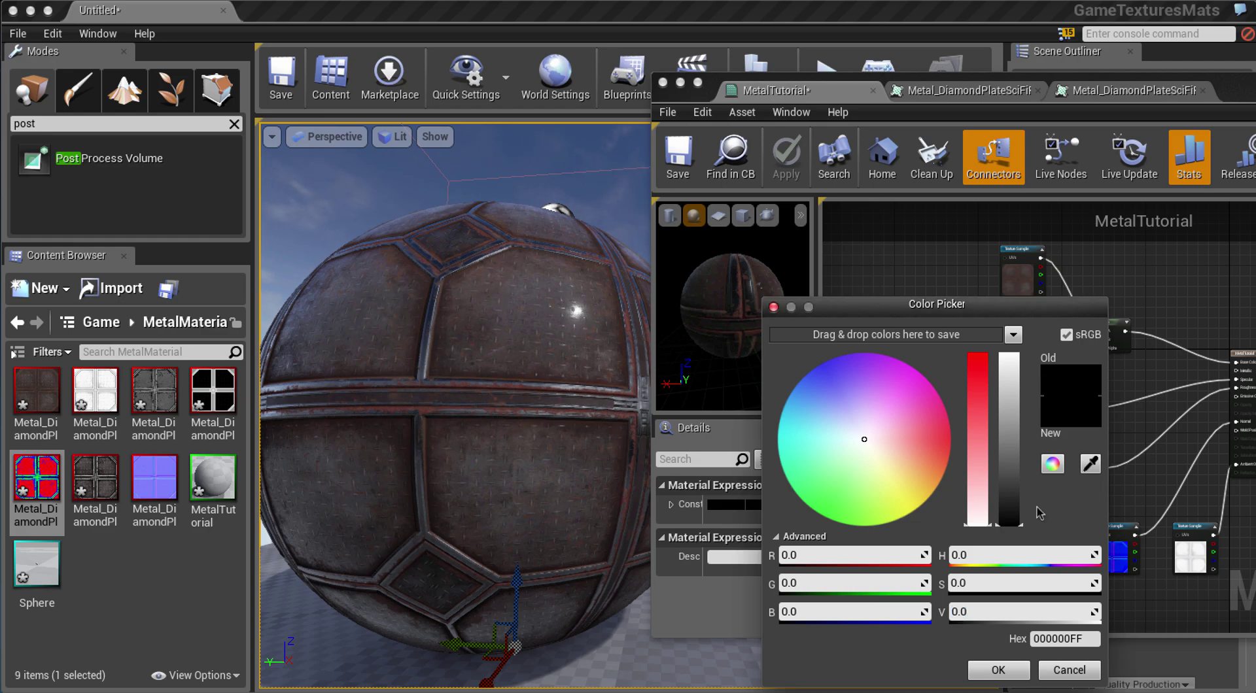
pyautogui.click(981, 612)
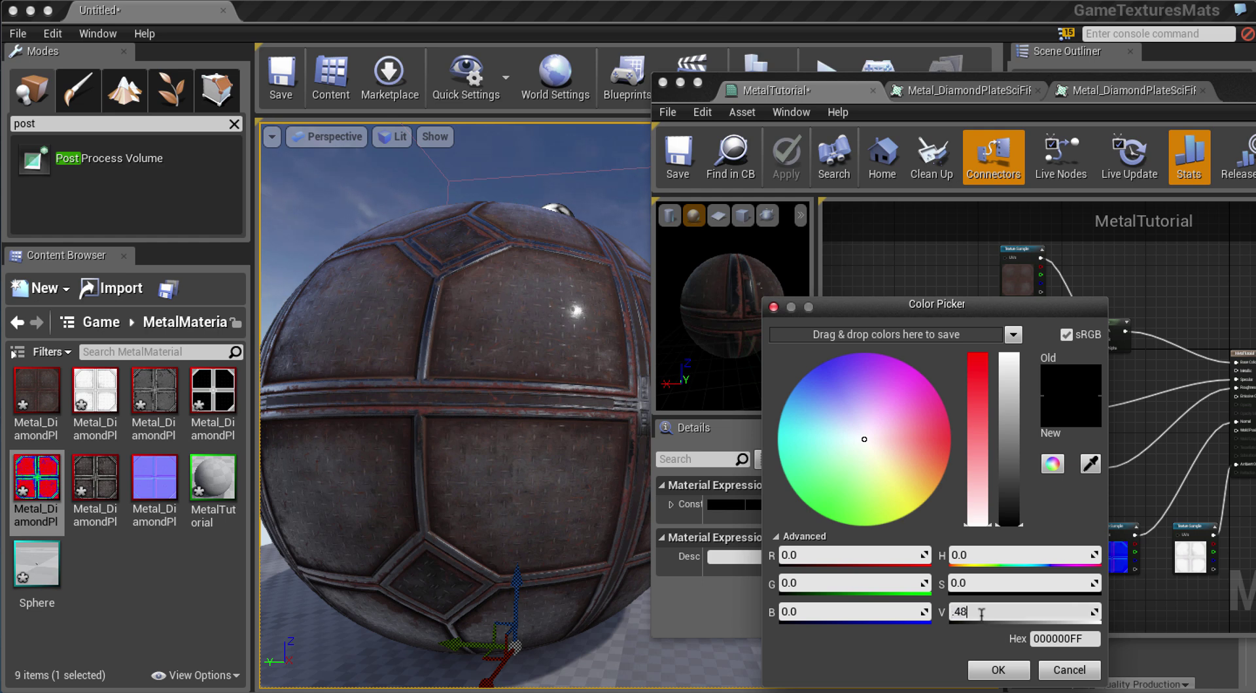
pyautogui.write('.48')
pyautogui.press('Return')
pyautogui.click(998, 669)
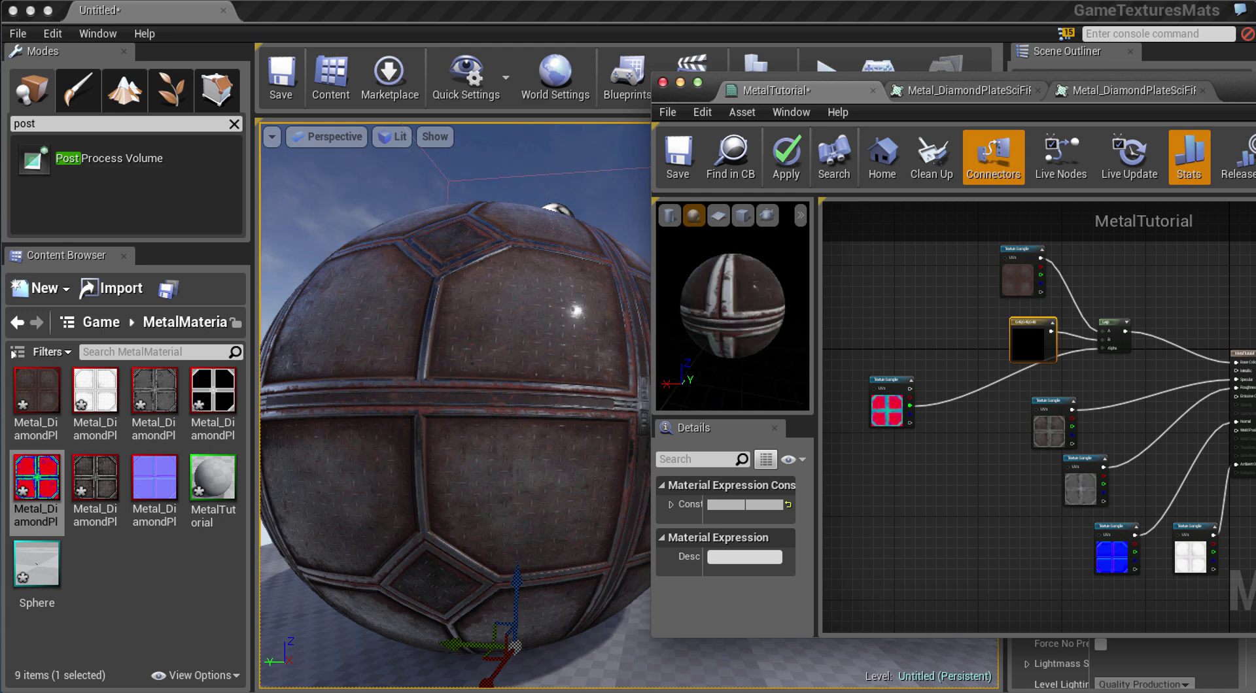
pyautogui.click(785, 160)
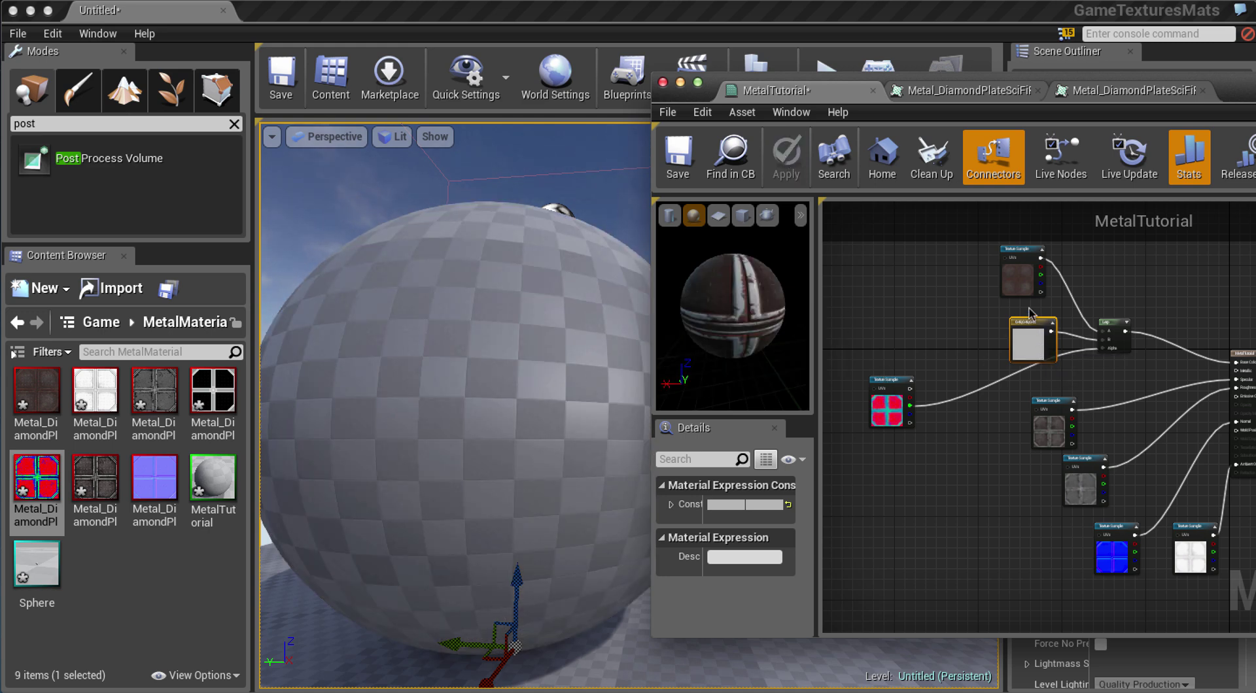
# Shift the Constant3Vector node slightly away from the Lerp node and inspect the colour blend on the preview and level spheres.
pyautogui.click(998, 283)
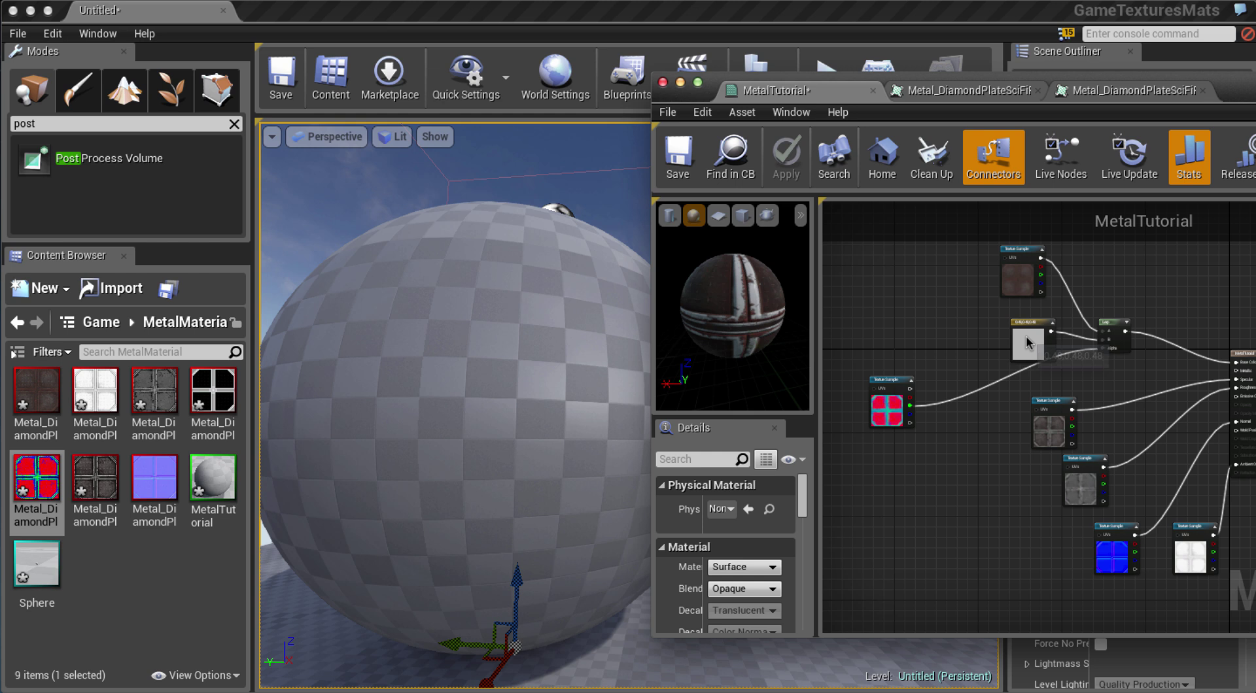
pyautogui.moveTo(1026, 335); pyautogui.dragTo(1009, 331)
pyautogui.click(1022, 275)
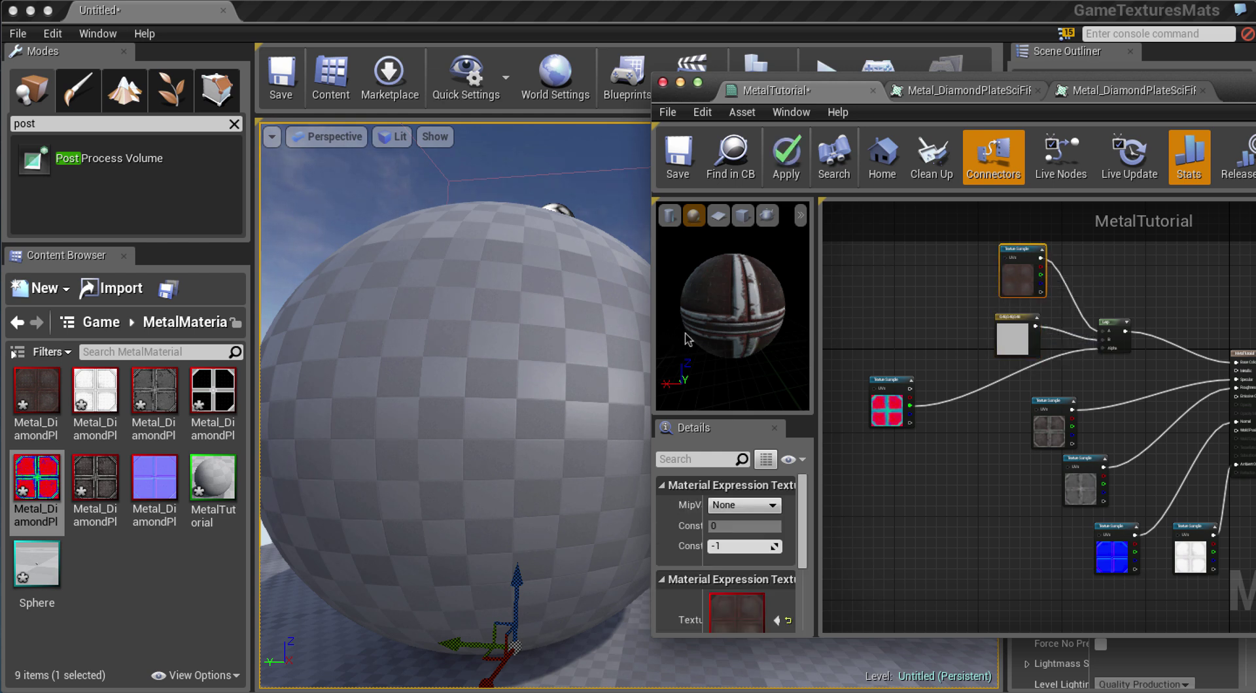
pyautogui.moveTo(734, 315)
pyautogui.mouseDown()
pyautogui.moveTo(769, 309)
pyautogui.moveTo(736, 304)
pyautogui.mouseUp()
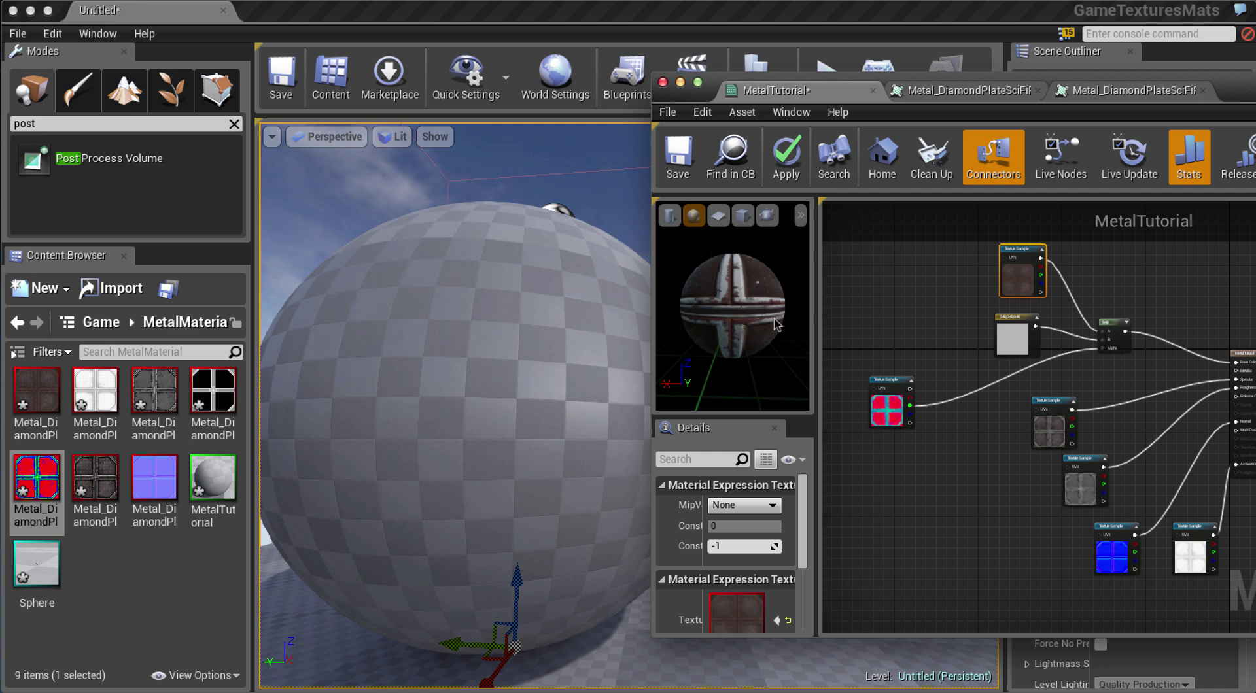
pyautogui.moveTo(546, 389); pyautogui.dragTo(653, 406, button='right')
pyautogui.moveTo(961, 443); pyautogui.dragTo(911, 426, button='right')
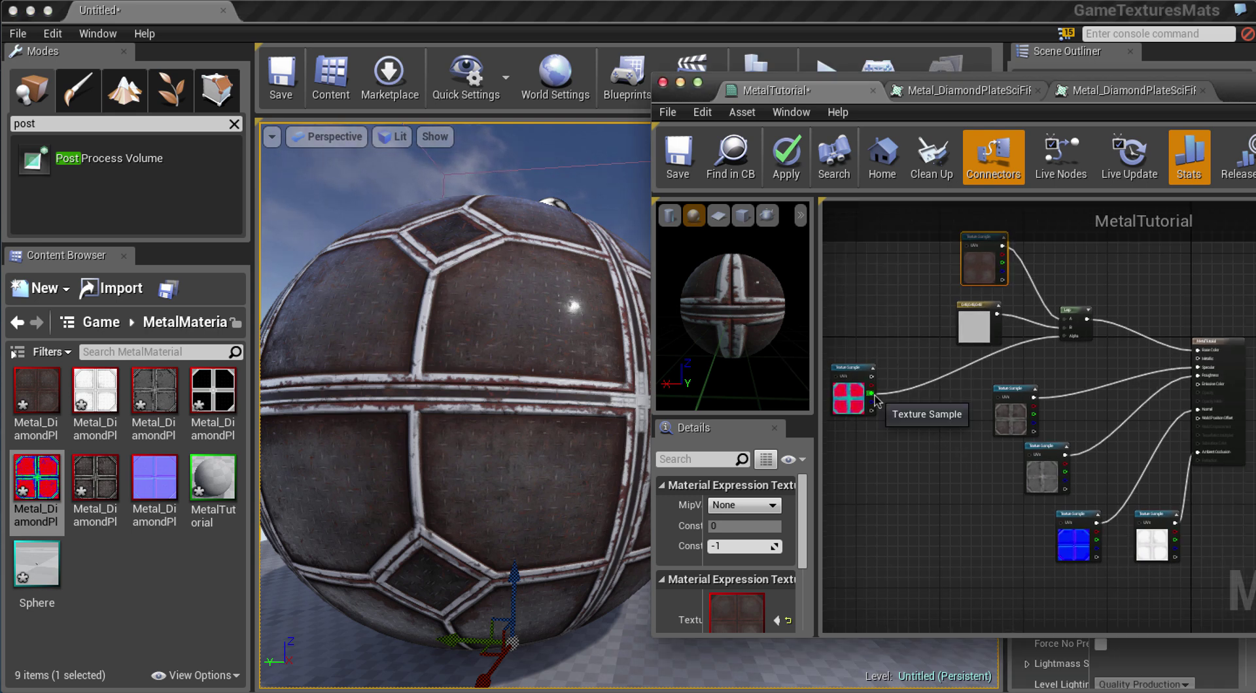
# Connect the mask texture's green channel to the material's Metallic input, apply the material and inspect it on the preview sphere.
pyautogui.moveTo(857, 405); pyautogui.dragTo(1202, 364)
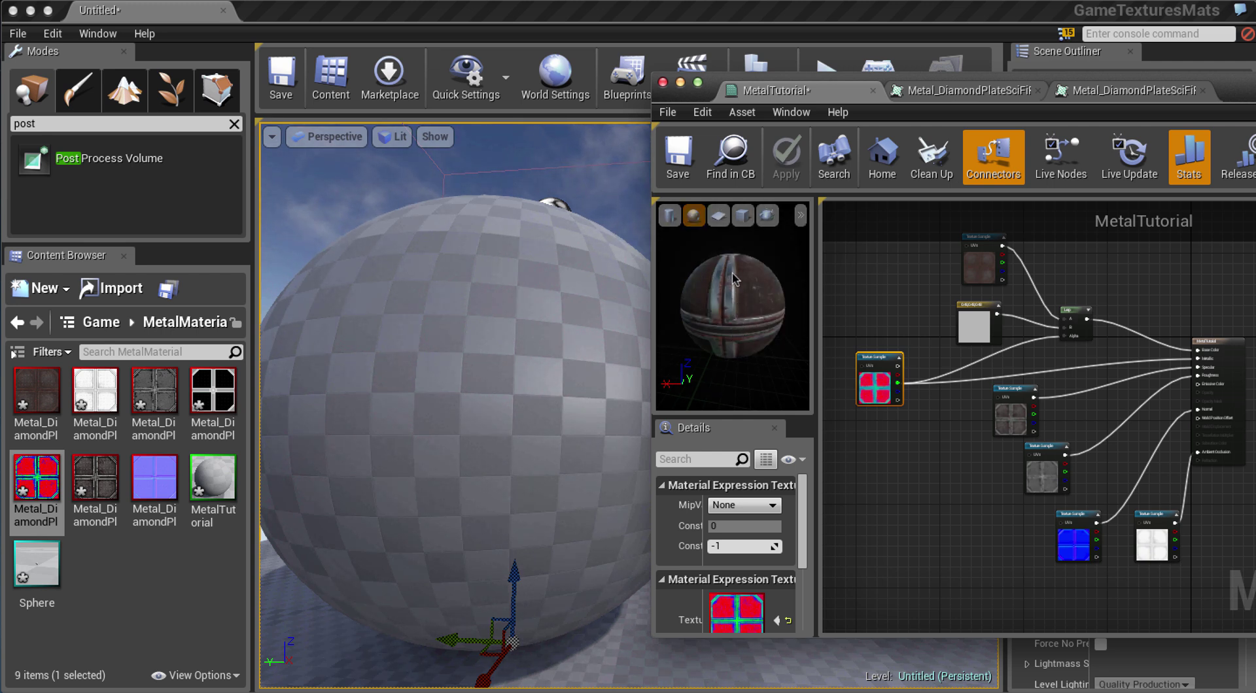
pyautogui.moveTo(736, 303); pyautogui.dragTo(841, 335)
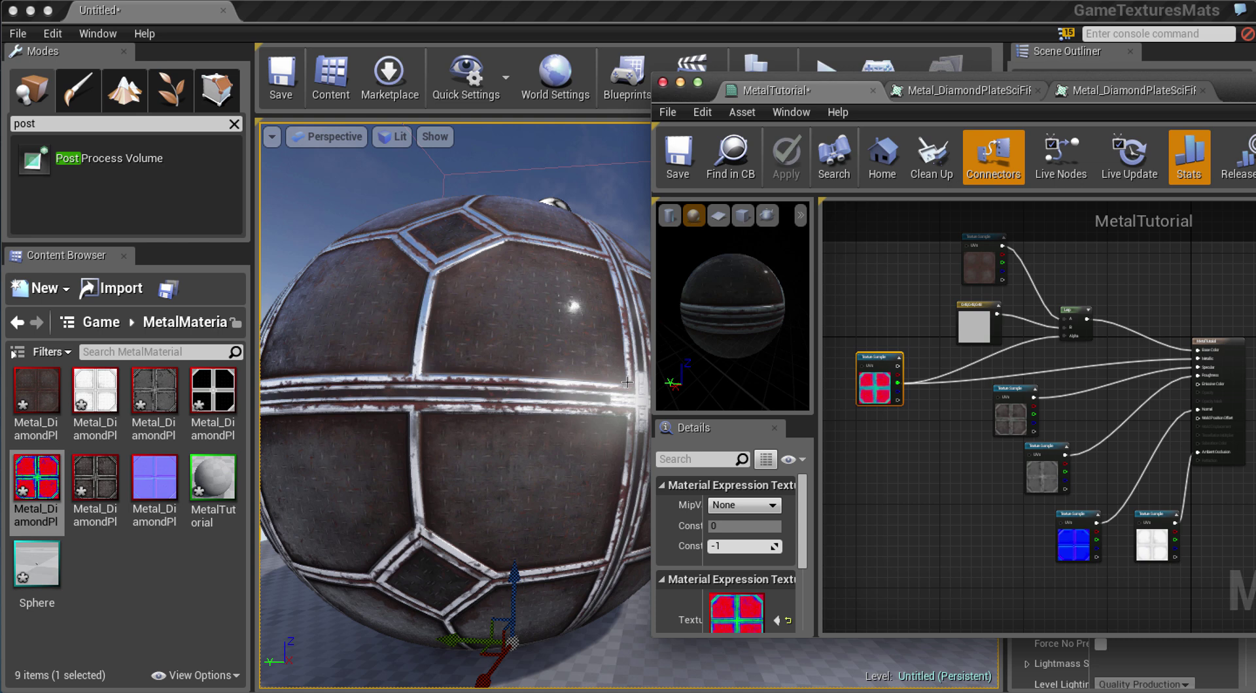
# Move the specular texture node so that it sits just above the roughness texture node.
pyautogui.moveTo(997, 475); pyautogui.dragTo(958, 441, button='right')
pyautogui.click(973, 387)
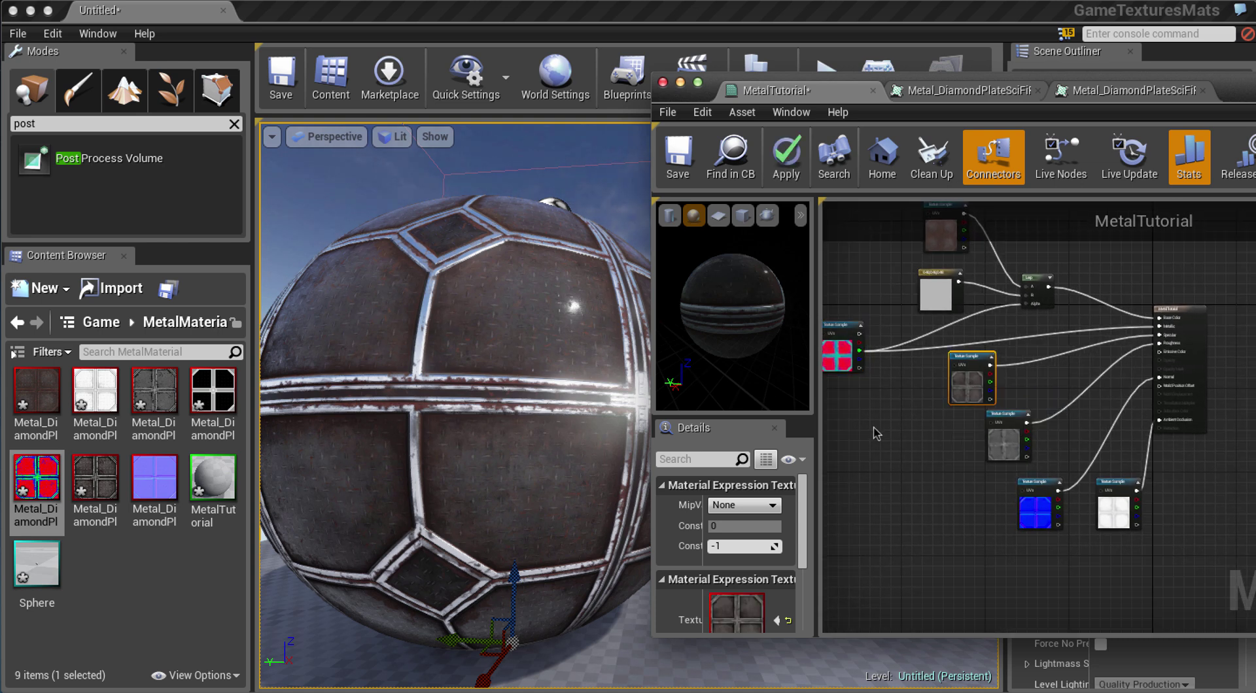
pyautogui.moveTo(877, 429); pyautogui.dragTo(922, 416, button='right')
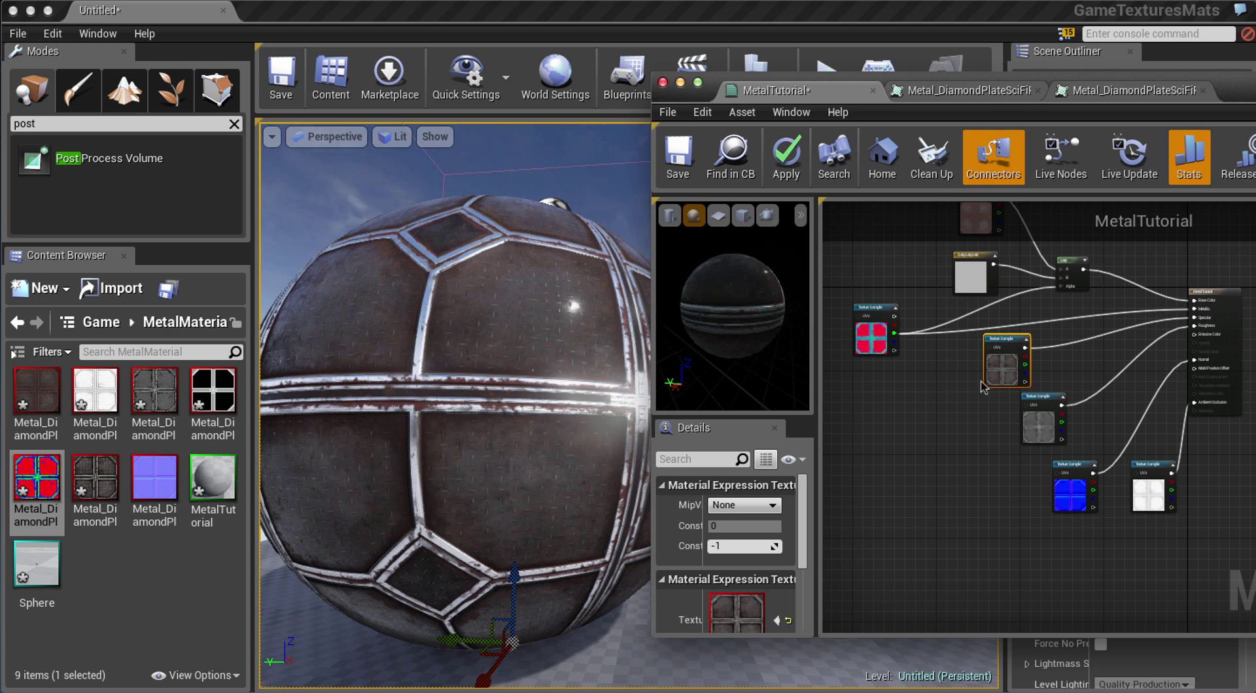
pyautogui.moveTo(1009, 370); pyautogui.dragTo(1035, 365)
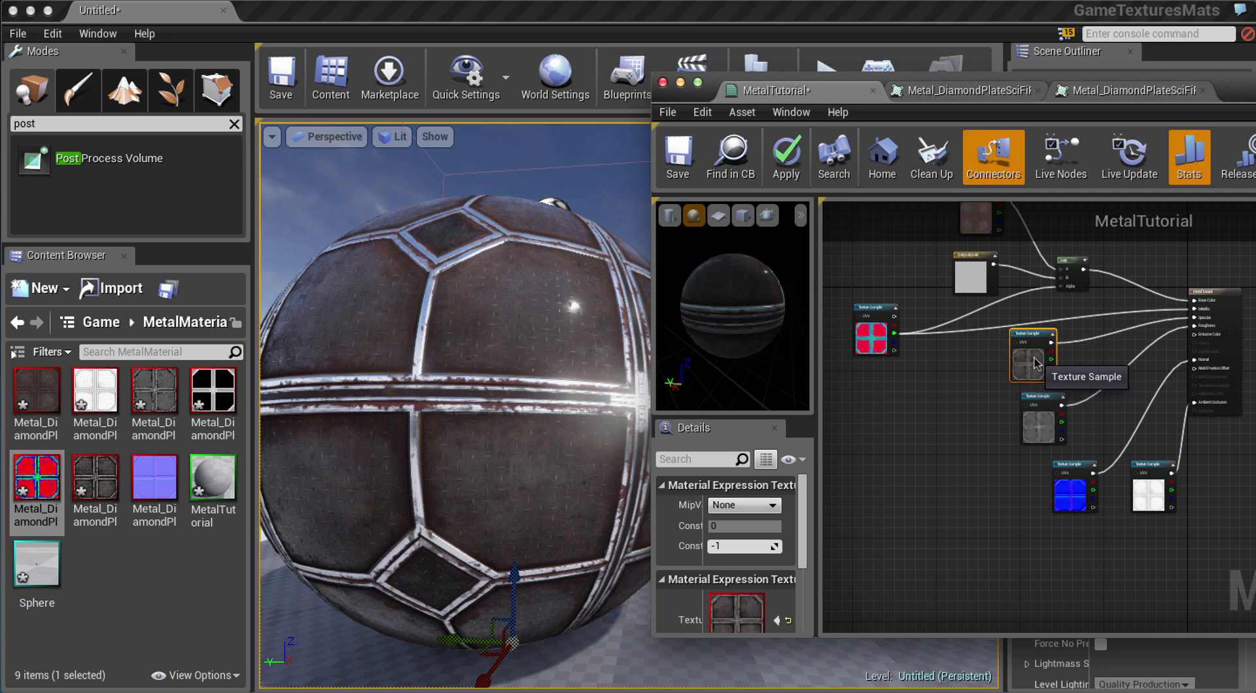
# Break the link on the material's Roughness input and move the disconnected texture node below the normal and ambient occlusion texture nodes.
pyautogui.moveTo(1112, 363); pyautogui.dragTo(1034, 349, button='right')
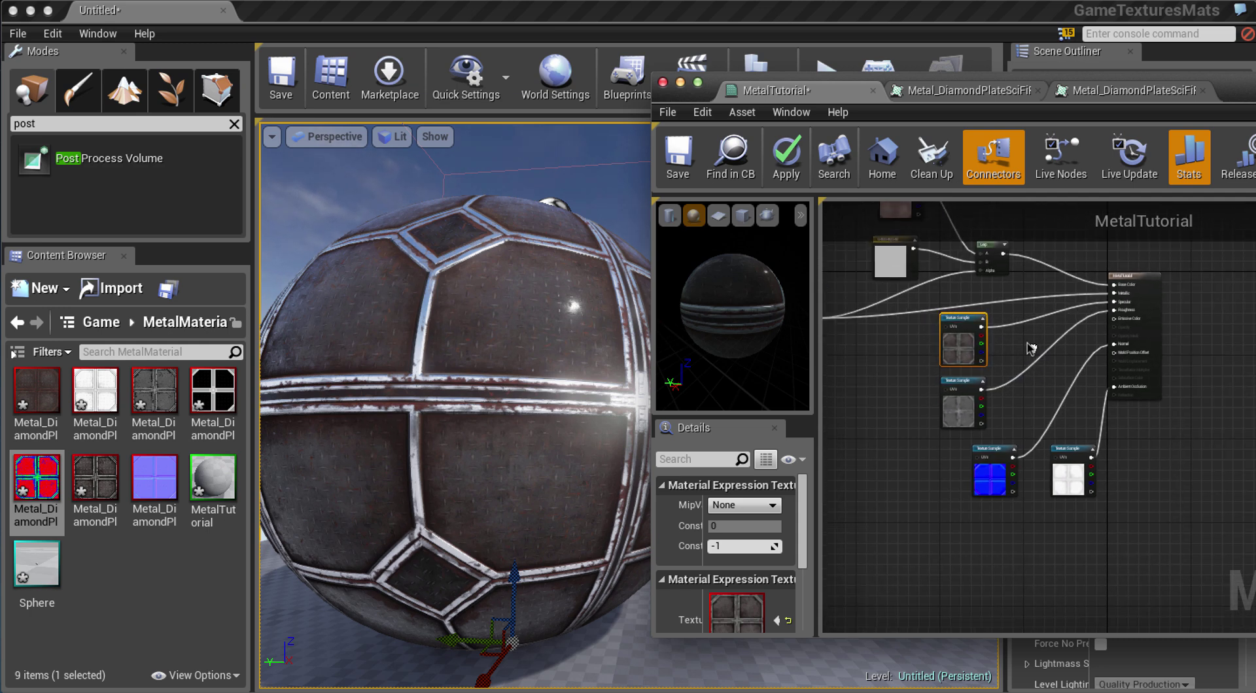
pyautogui.rightClick(1131, 313)
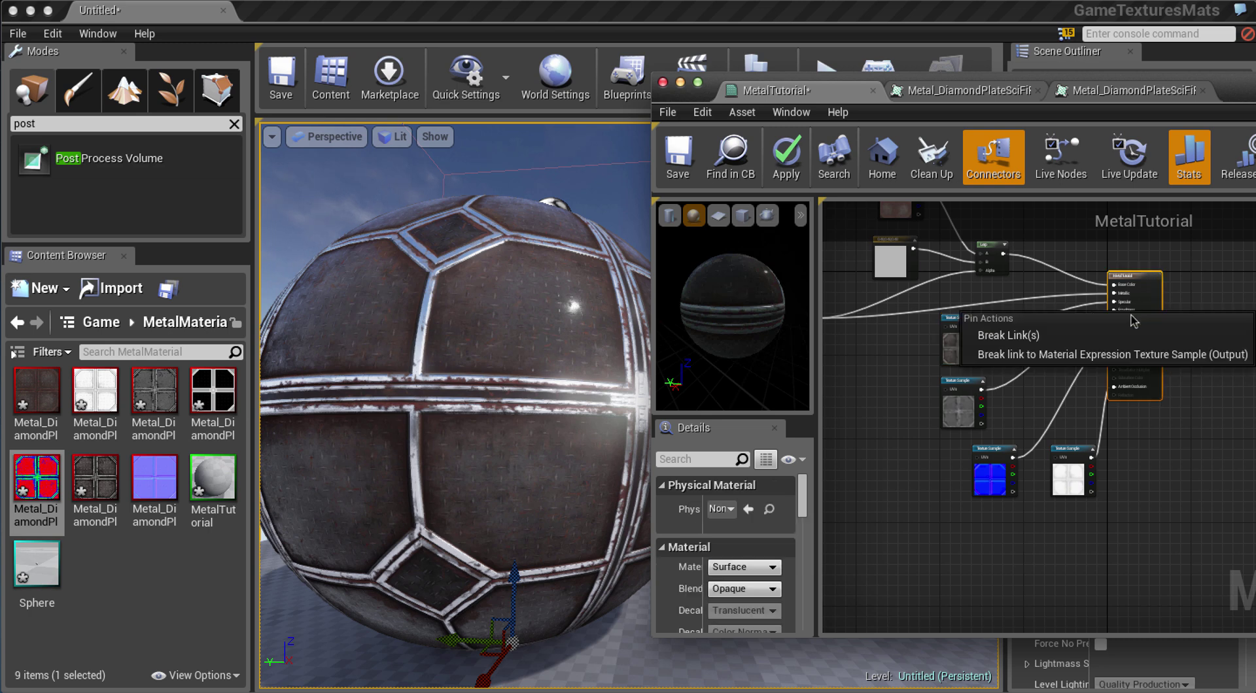
pyautogui.click(1027, 336)
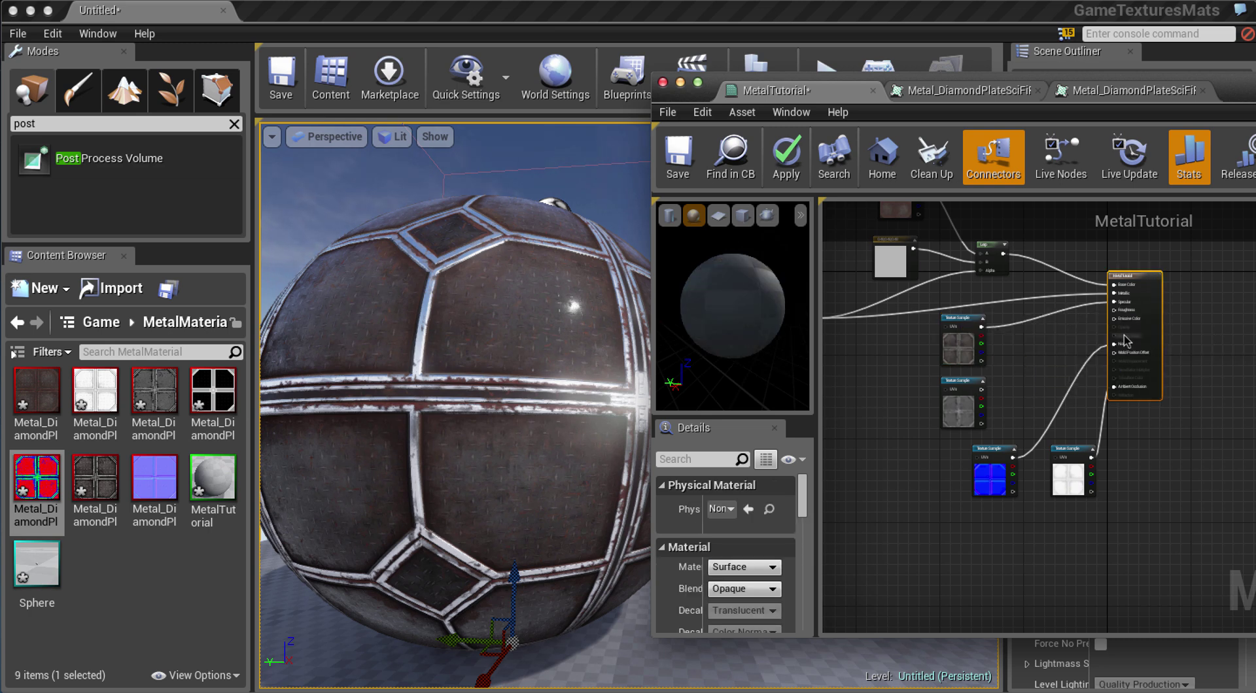
pyautogui.moveTo(743, 341); pyautogui.dragTo(811, 338)
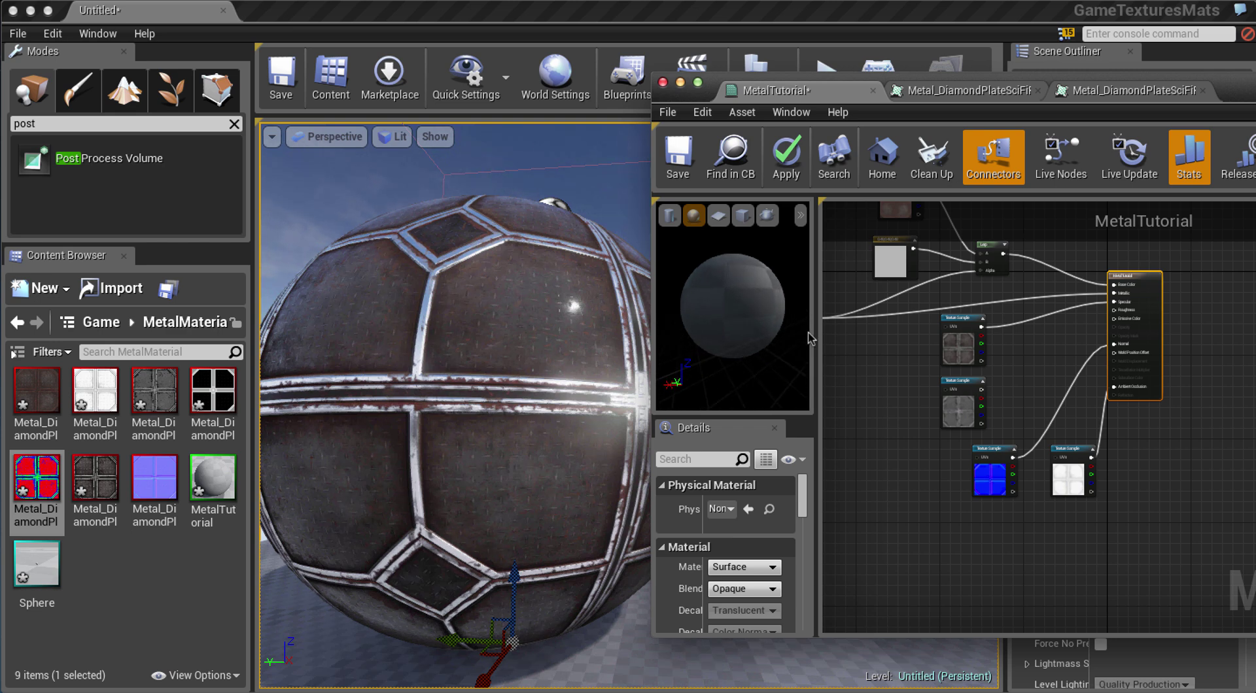
pyautogui.click(952, 416)
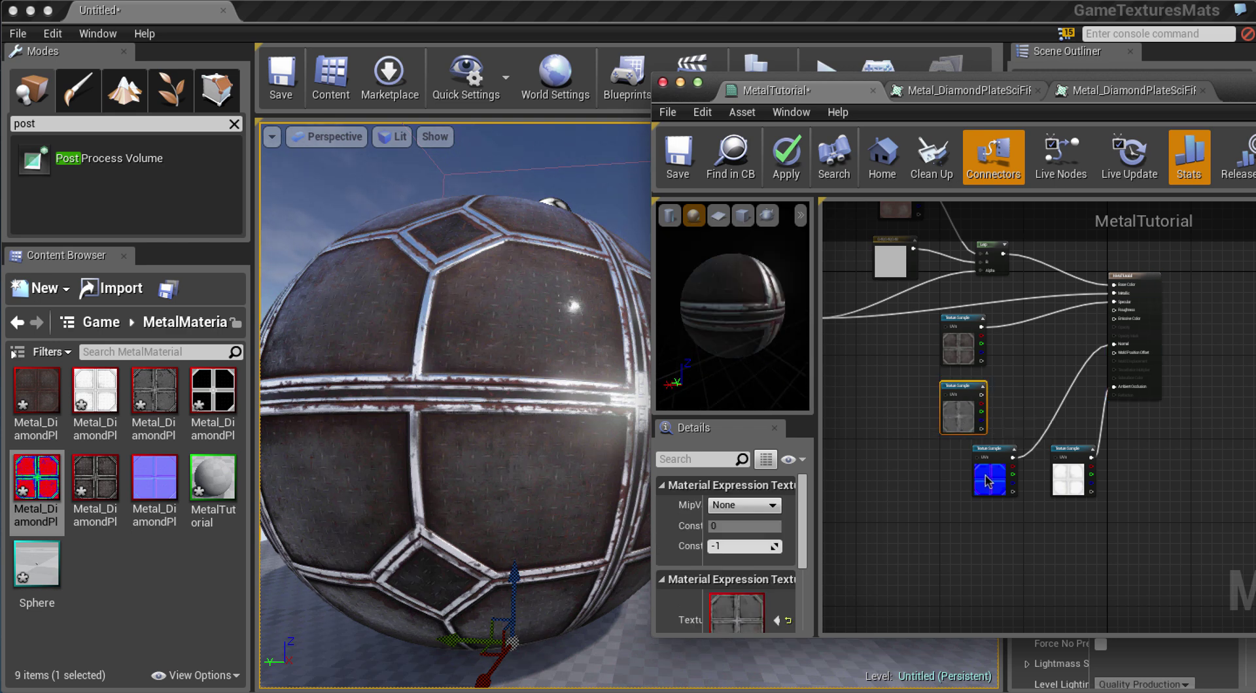
pyautogui.moveTo(952, 415); pyautogui.dragTo(1116, 551)
# Move the albedo texture, Constant3Vector and Lerp nodes together up and away from the material's result node.
pyautogui.moveTo(916, 406); pyautogui.dragTo(1033, 524, button='right')
pyautogui.click(1019, 372)
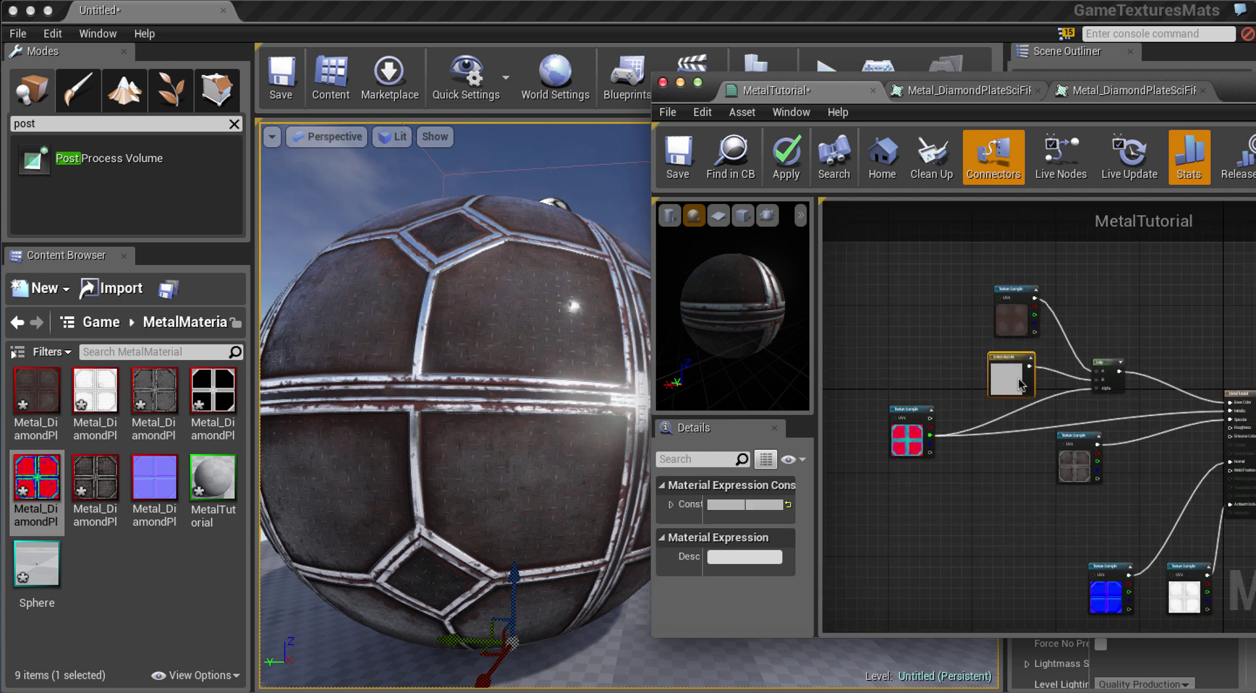
pyautogui.keyDown('shift'); pyautogui.click(1013, 321); pyautogui.keyUp('shift')
pyautogui.keyDown('shift'); pyautogui.click(1115, 386); pyautogui.keyUp('shift')
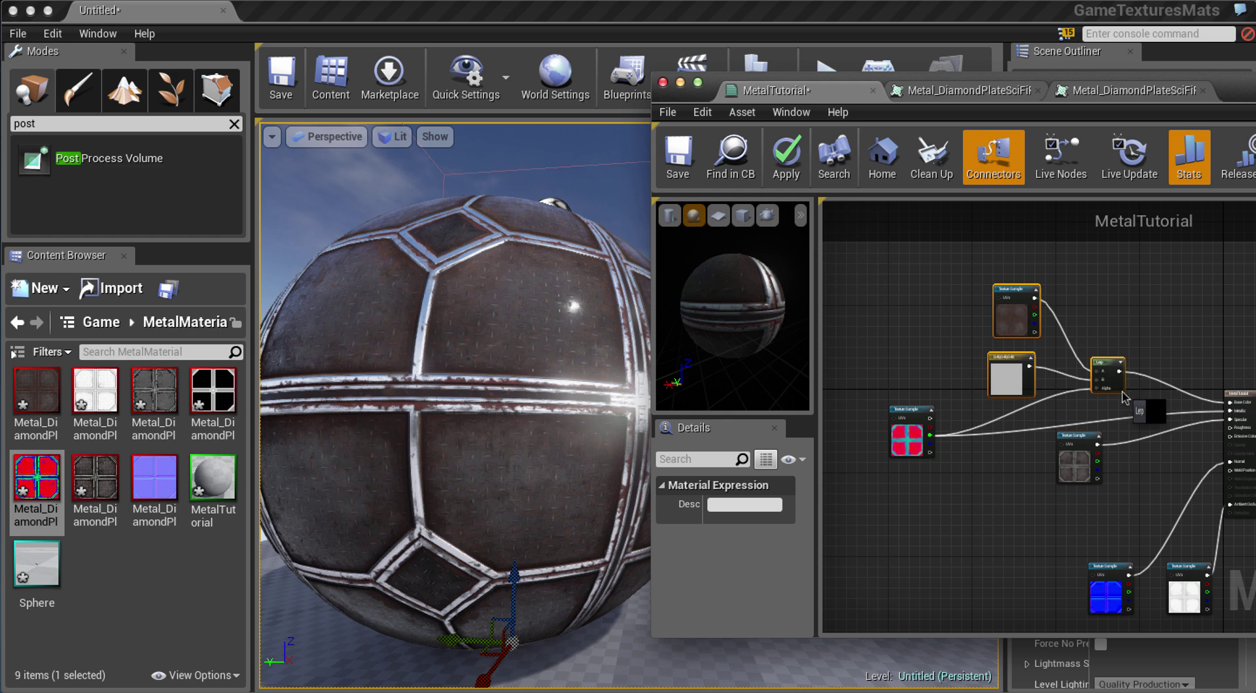
pyautogui.moveTo(1115, 386); pyautogui.dragTo(1052, 340)
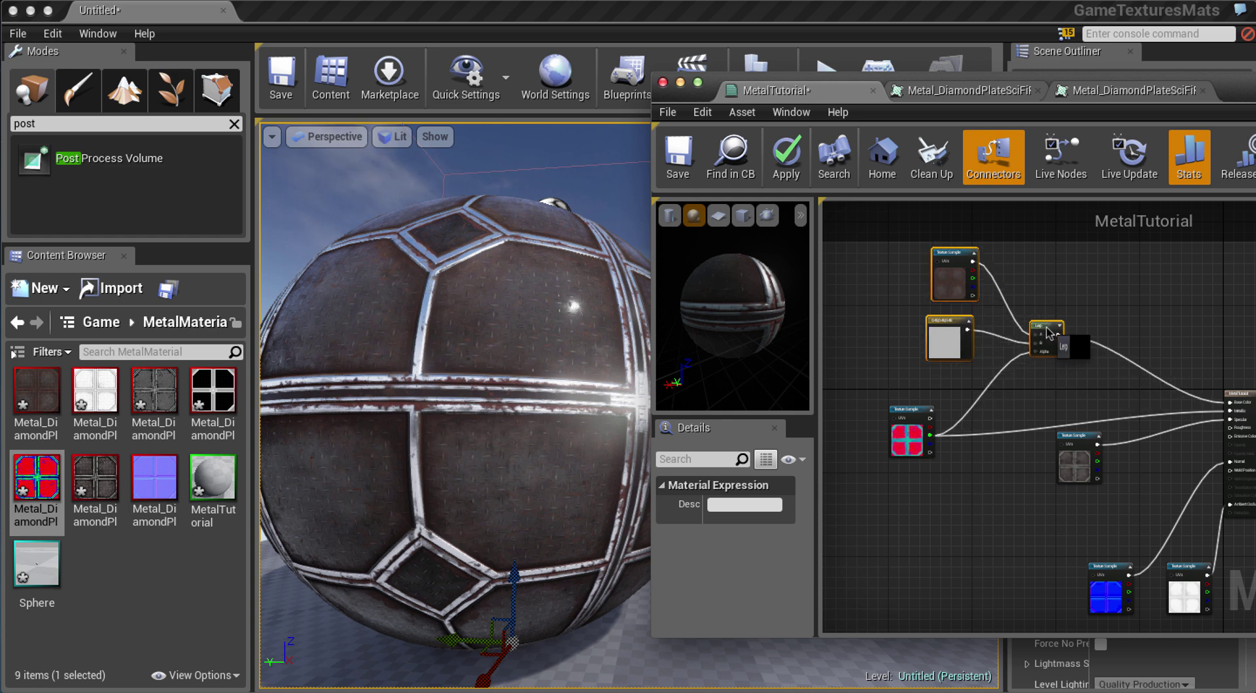
# Group the albedo texture, Constant3Vector and Lerp nodes in a comment box titled "Base Color".
pyautogui.press('c')
pyautogui.moveTo(889, 288); pyautogui.dragTo(881, 359, button='right')
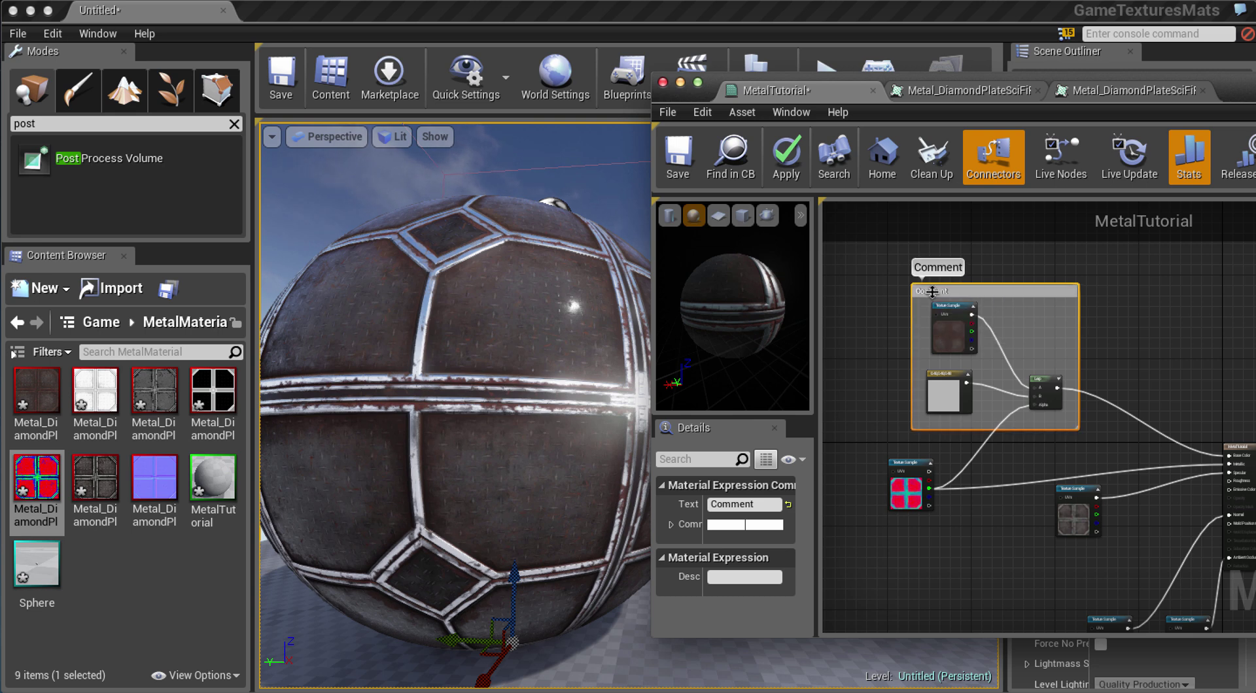
pyautogui.click(753, 505)
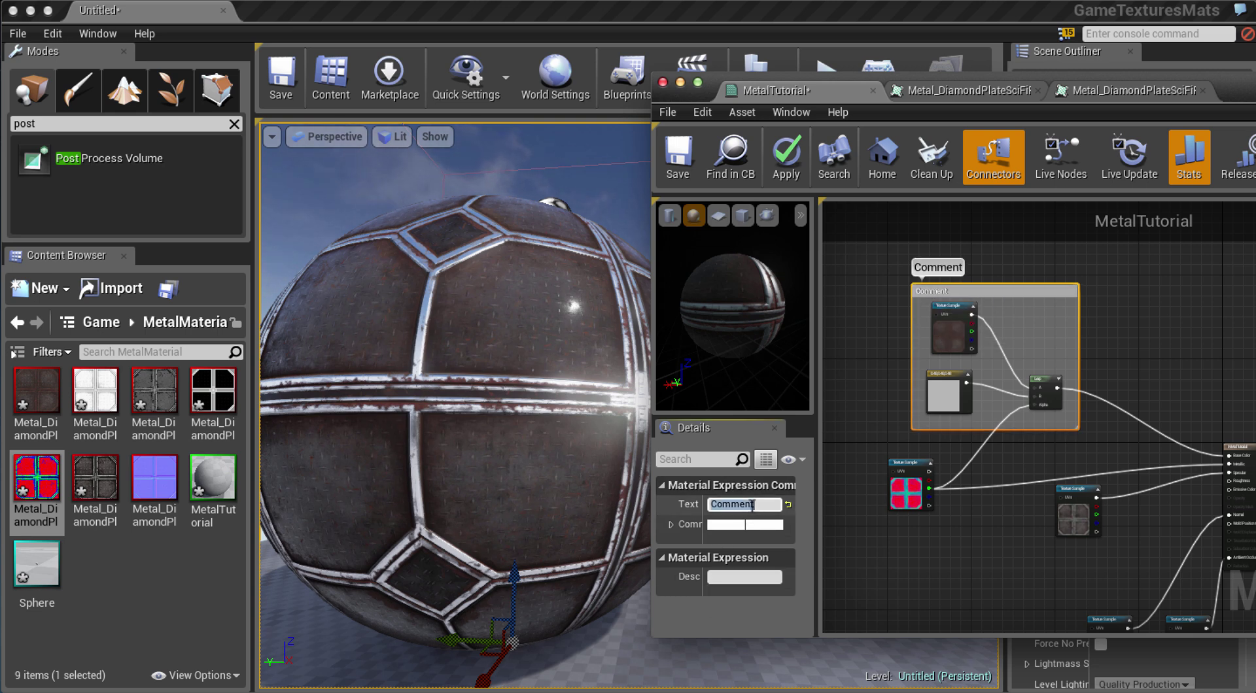
pyautogui.write('Base Col')
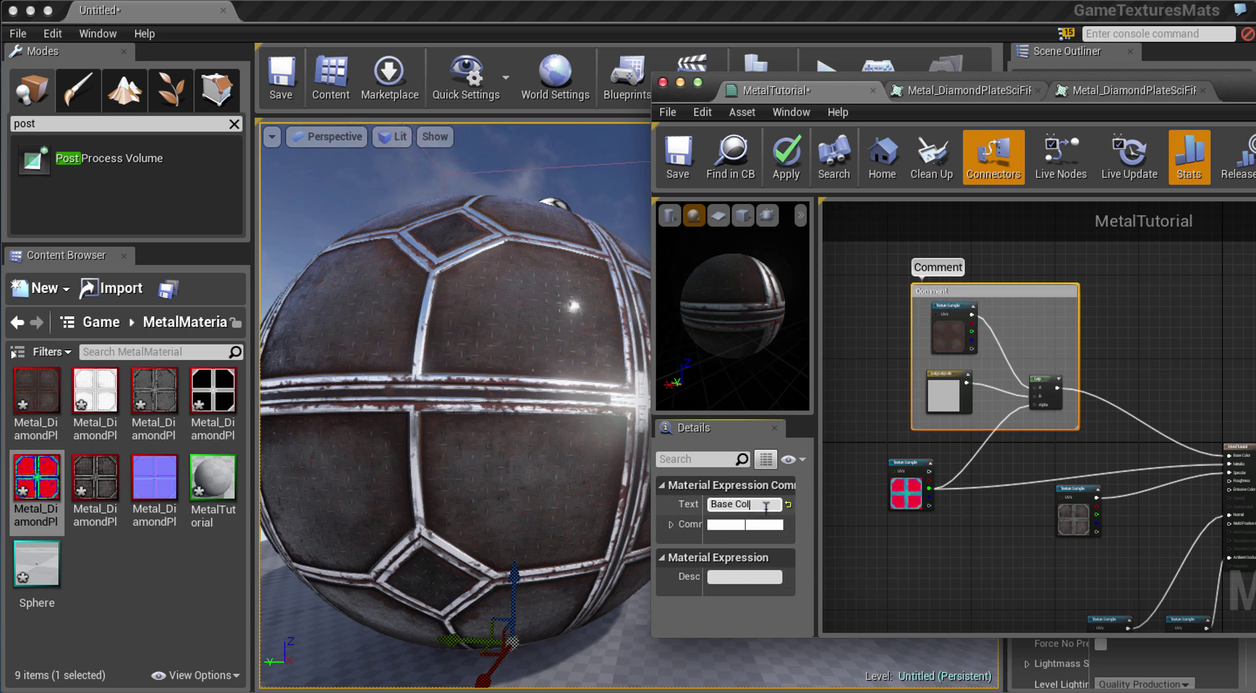
pyautogui.write('or')
pyautogui.press('Return')
# Move the mask texture node farther out, away from the Base Color comment box.
pyautogui.moveTo(917, 508); pyautogui.dragTo(965, 447, button='right')
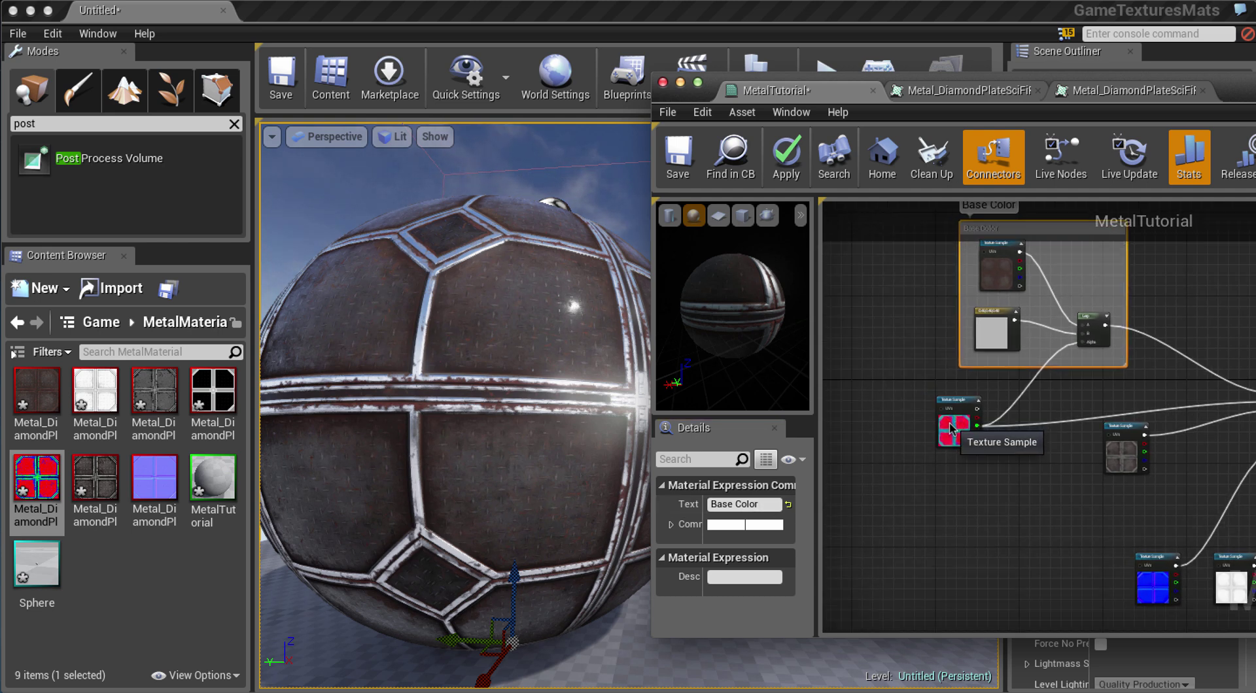
pyautogui.moveTo(950, 430); pyautogui.dragTo(843, 419)
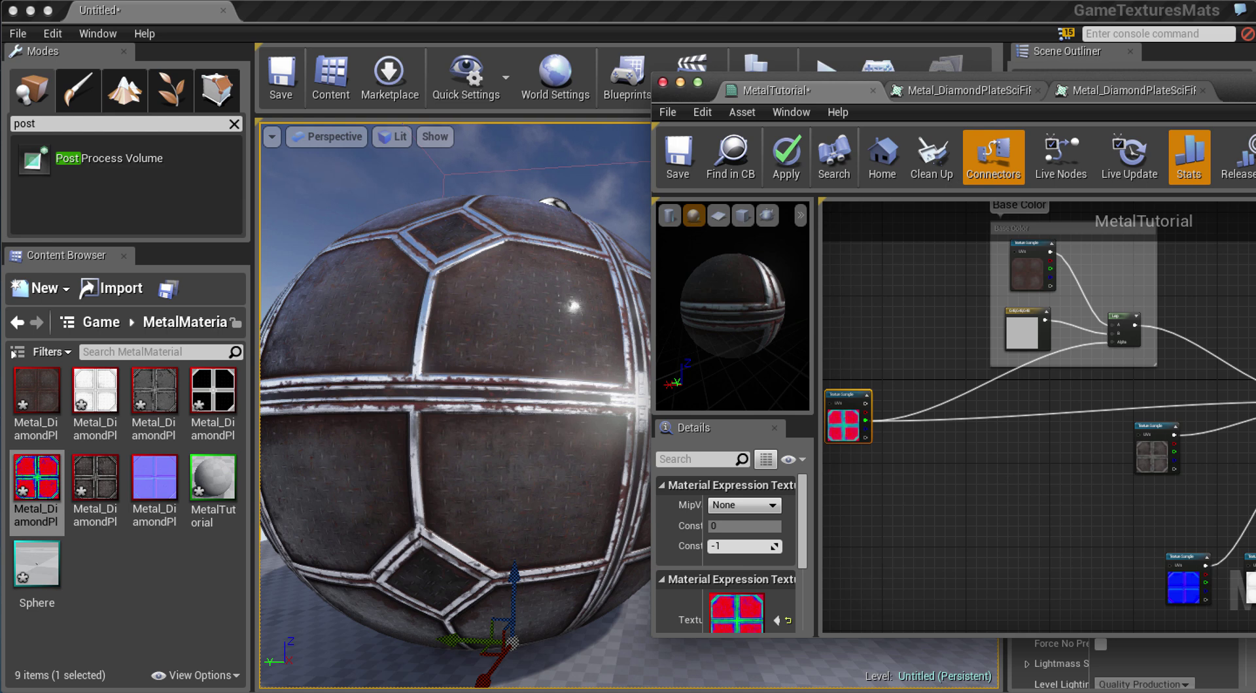
# Enclose the specular texture node in a comment box titled "Specular".
pyautogui.moveTo(1040, 481); pyautogui.dragTo(843, 436, button='right')
pyautogui.moveTo(975, 409); pyautogui.dragTo(1000, 404)
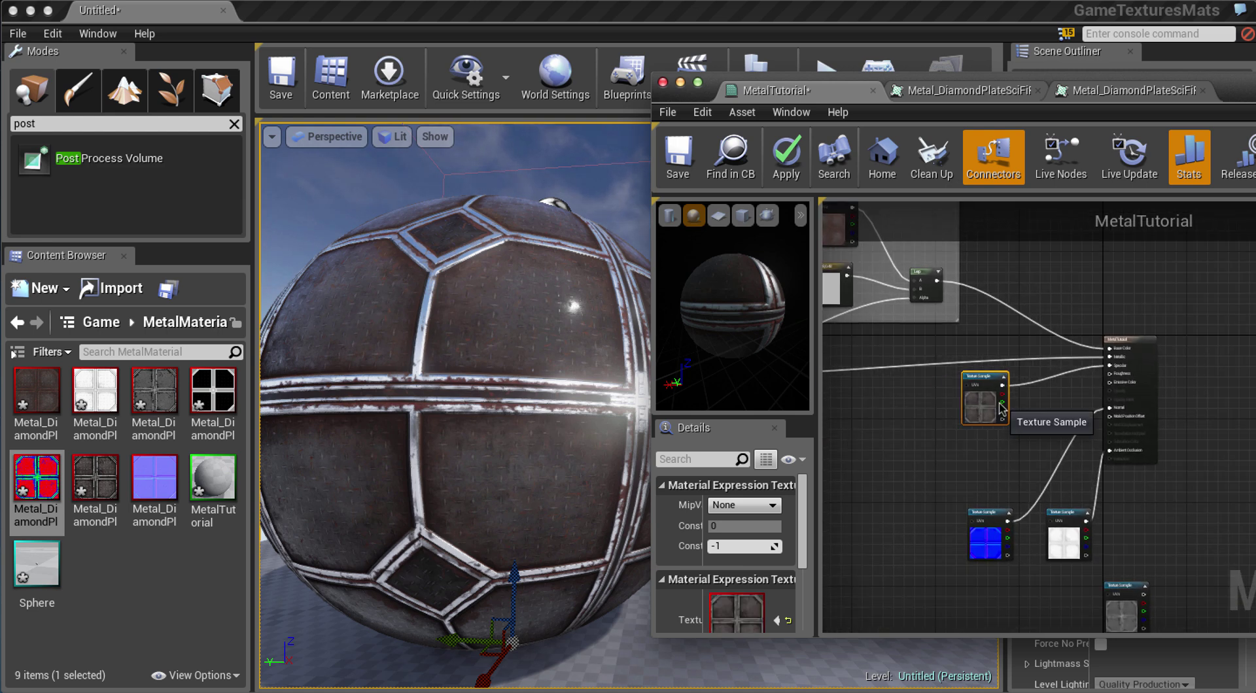
pyautogui.press('c')
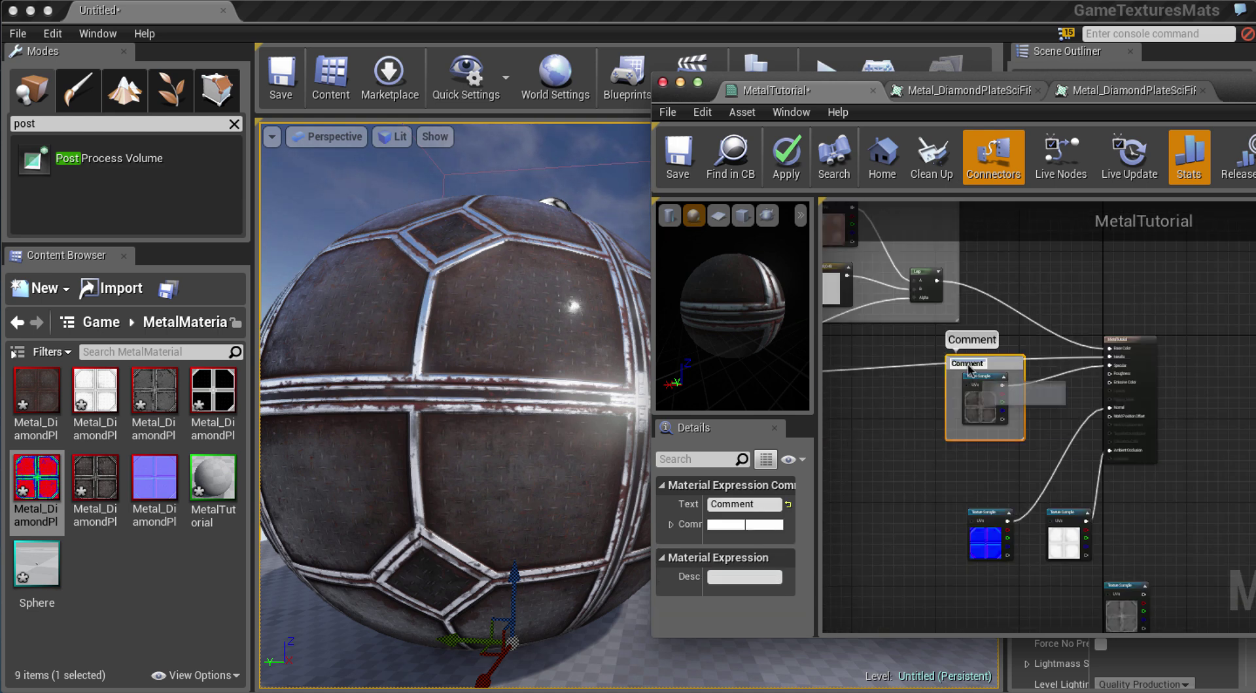
pyautogui.write('r')
pyautogui.press('Return')
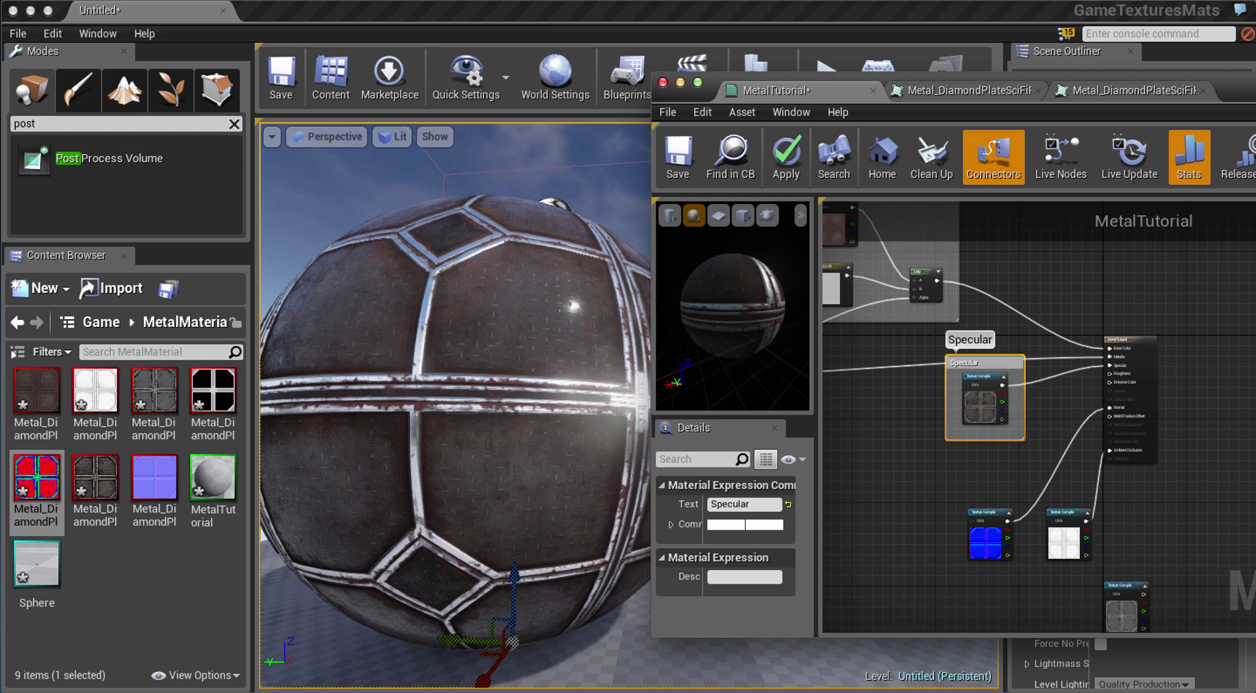
# Enclose the normal texture node in a comment box titled "Normal Map".
pyautogui.click(977, 550)
pyautogui.write('c')
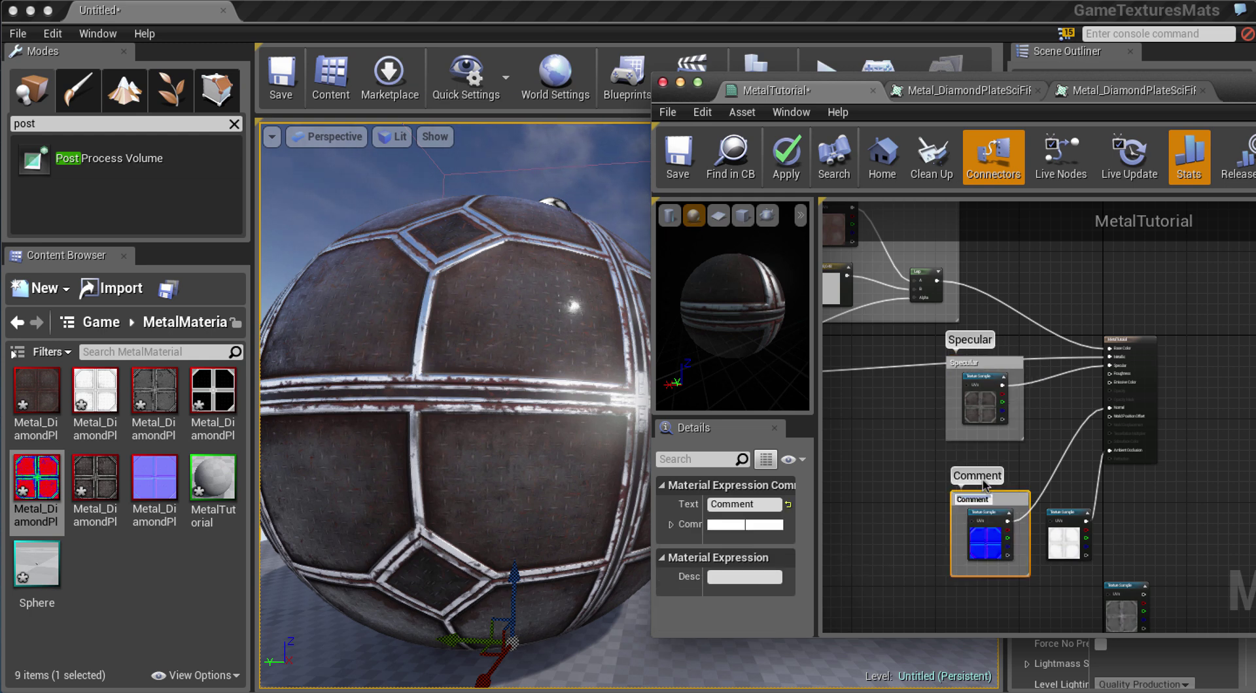
pyautogui.write('Normal M')
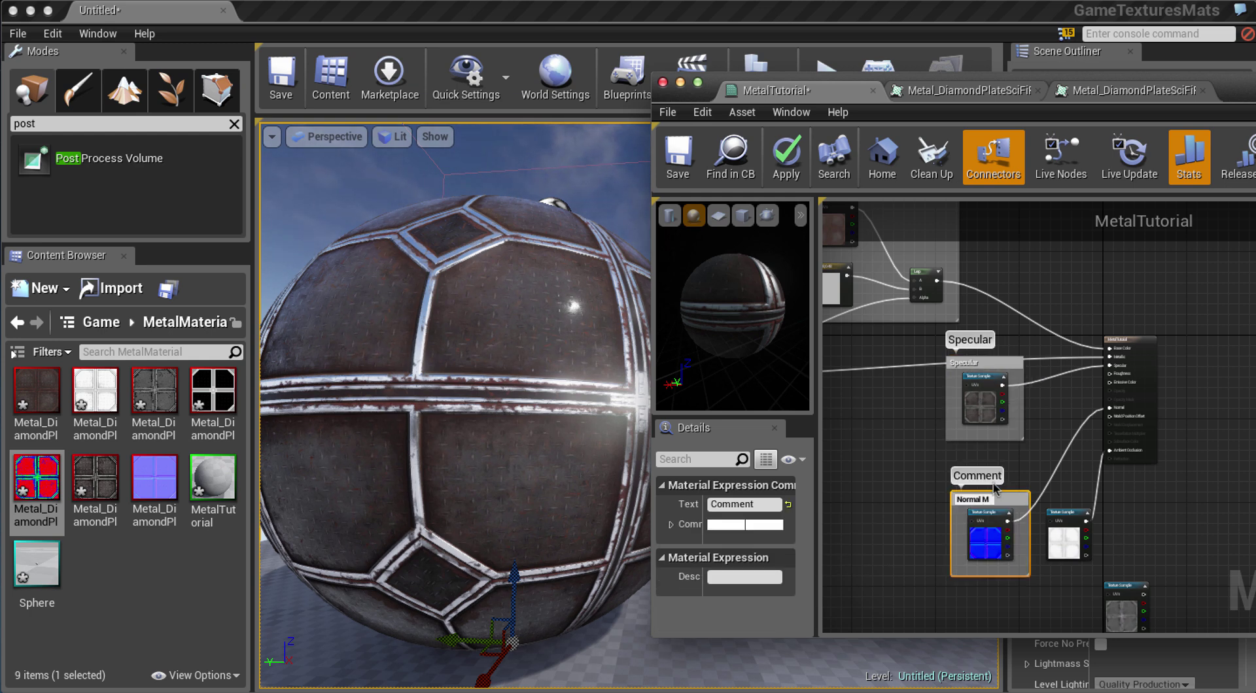
pyautogui.write('ap')
pyautogui.press('Return')
# Enclose the ambient occlusion texture node in a comment box titled "AO" and nudge it slightly beside the Normal Map box.
pyautogui.click(1054, 538)
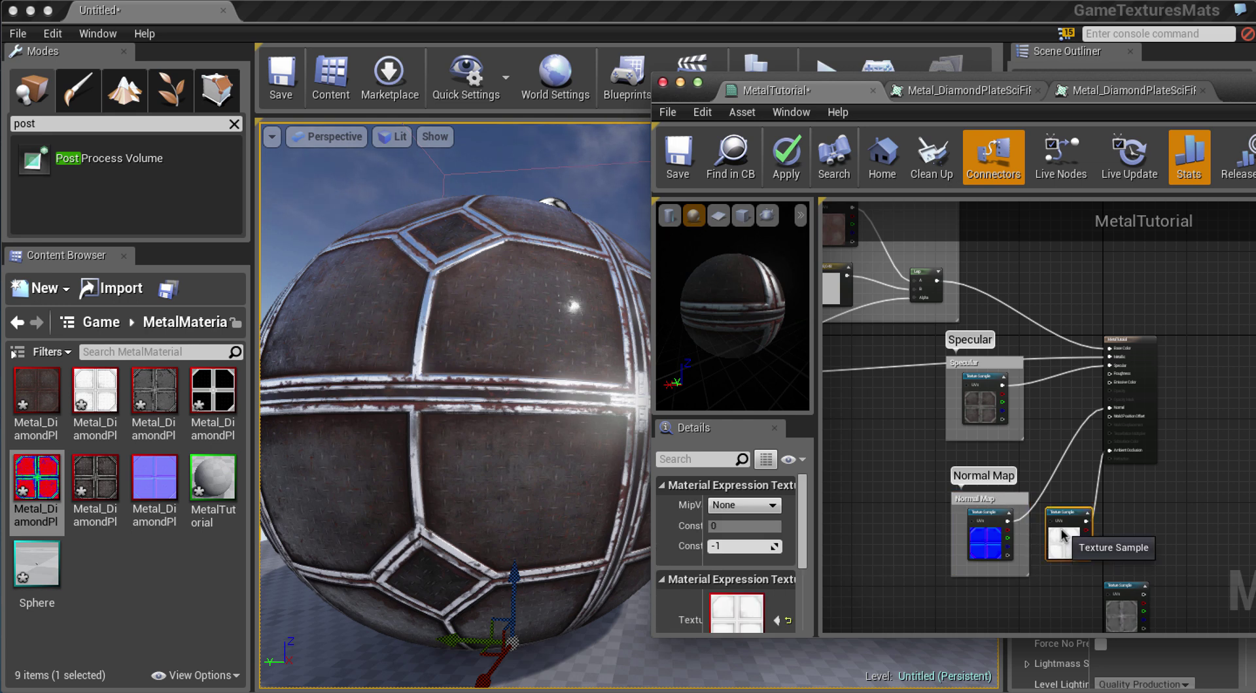
pyautogui.write('c')
pyautogui.write('AO')
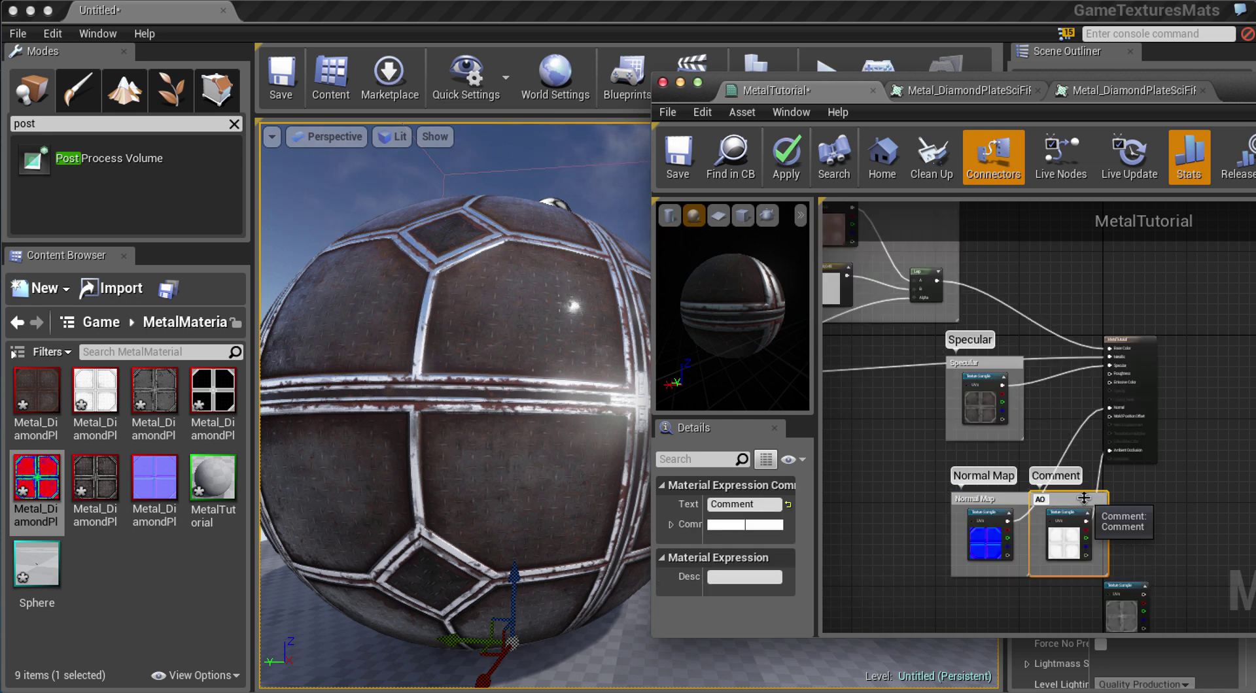
pyautogui.press('Return')
pyautogui.moveTo(1077, 498); pyautogui.dragTo(1089, 503)
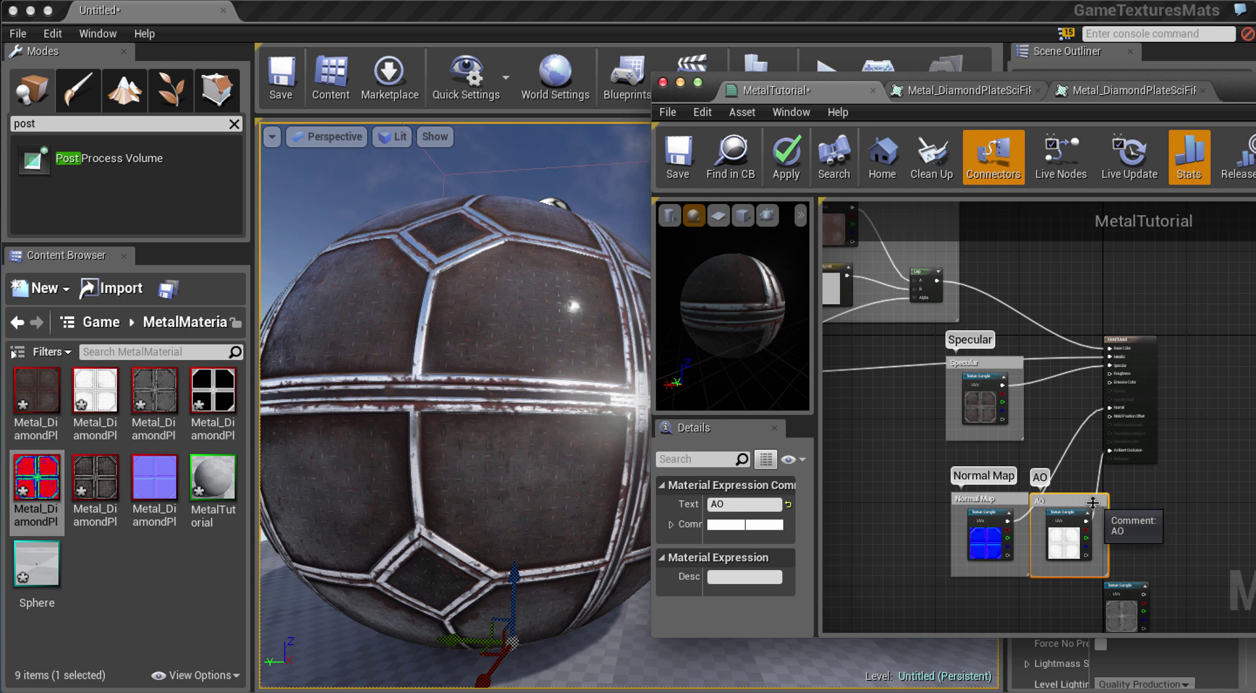
pyautogui.click(899, 466)
pyautogui.moveTo(906, 455); pyautogui.dragTo(1003, 407, button='right')
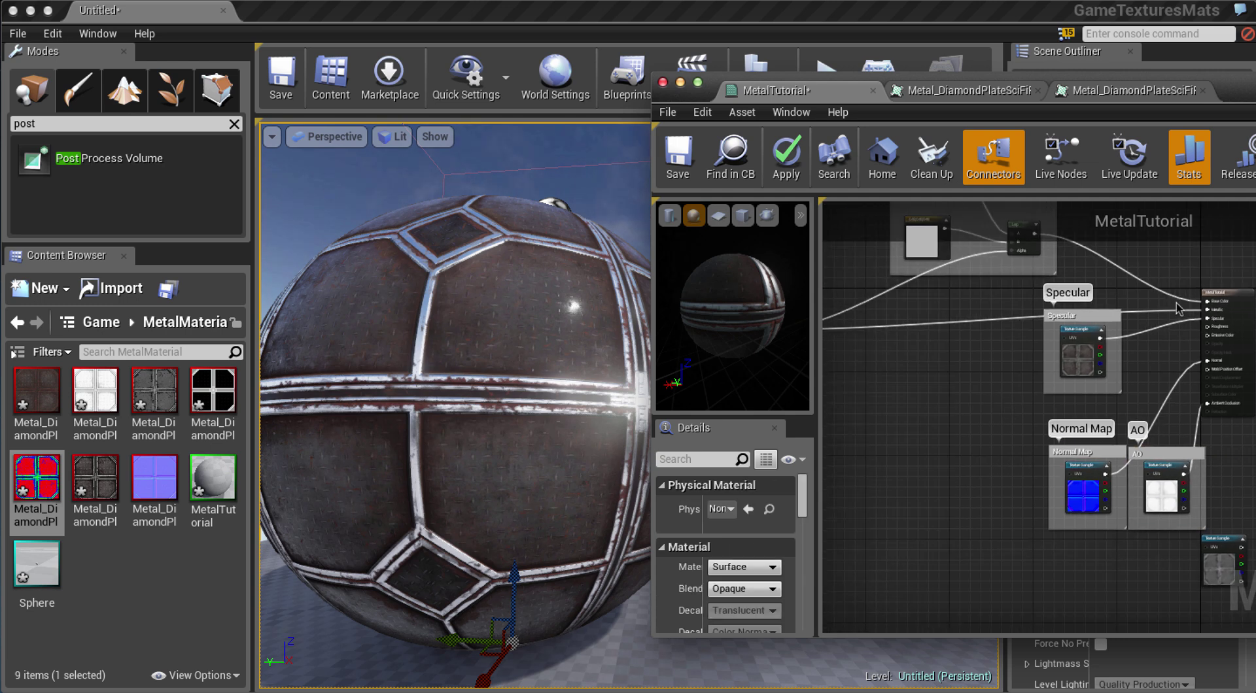
pyautogui.moveTo(1078, 322); pyautogui.dragTo(1083, 325)
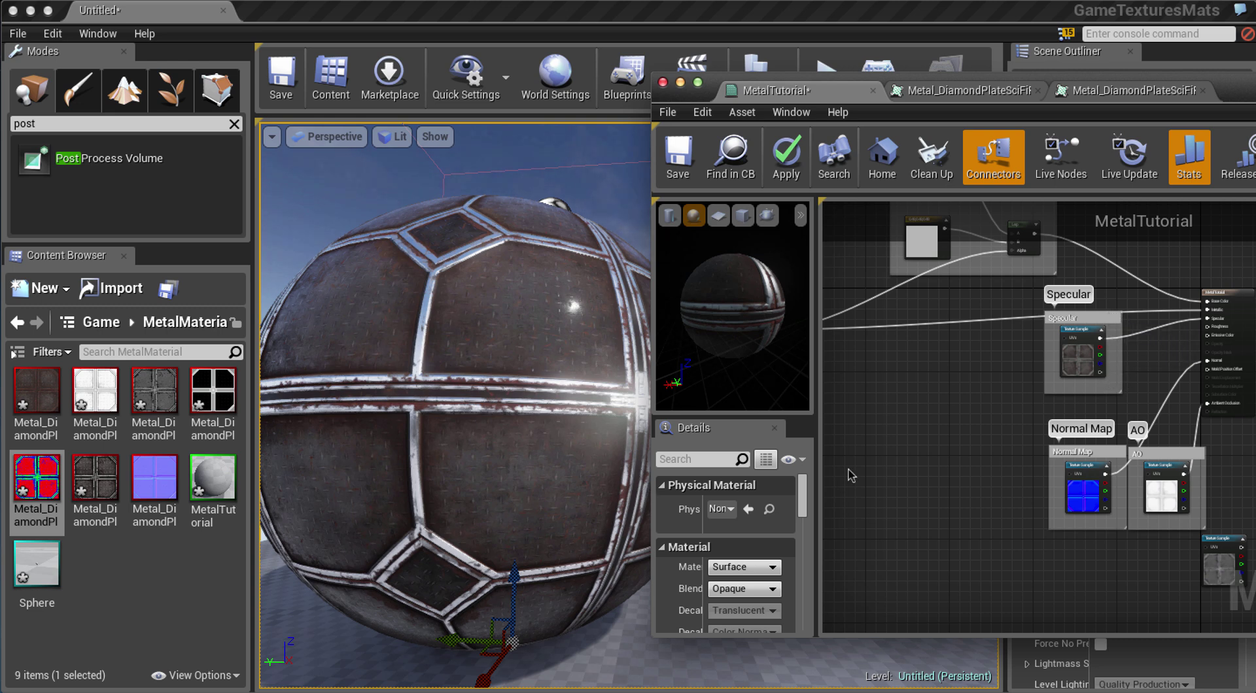
pyautogui.moveTo(851, 476); pyautogui.dragTo(983, 467, button='right')
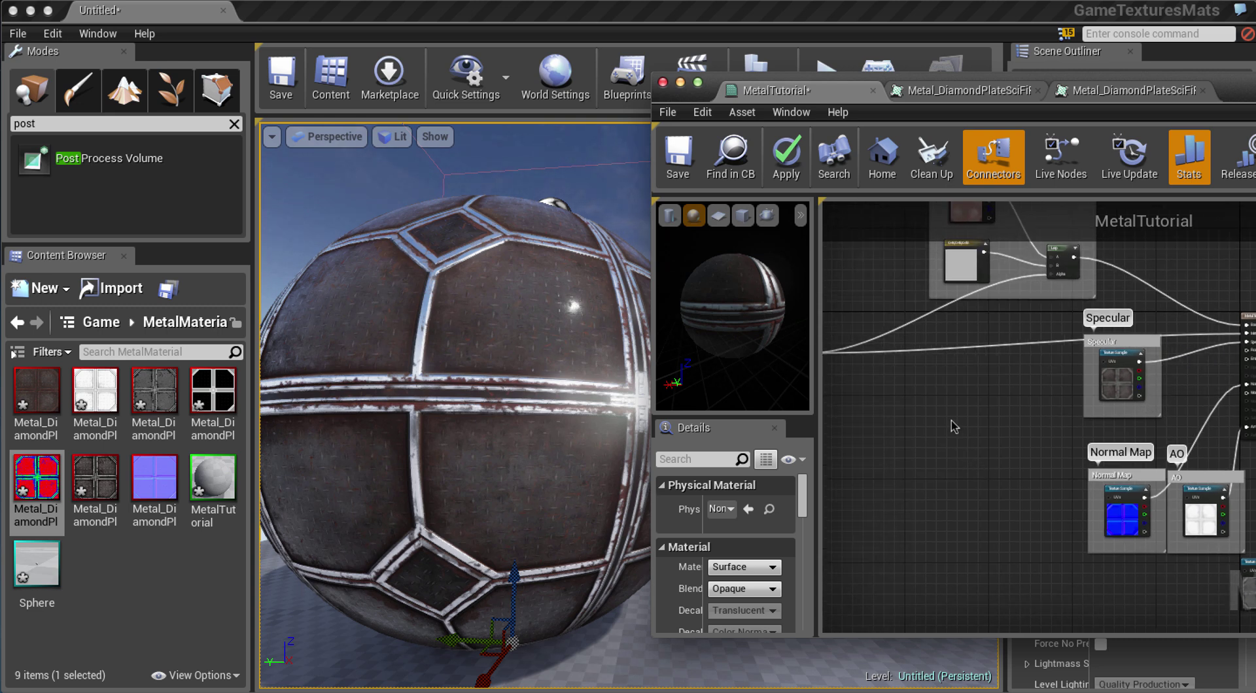
pyautogui.moveTo(951, 421); pyautogui.dragTo(960, 411, button='right')
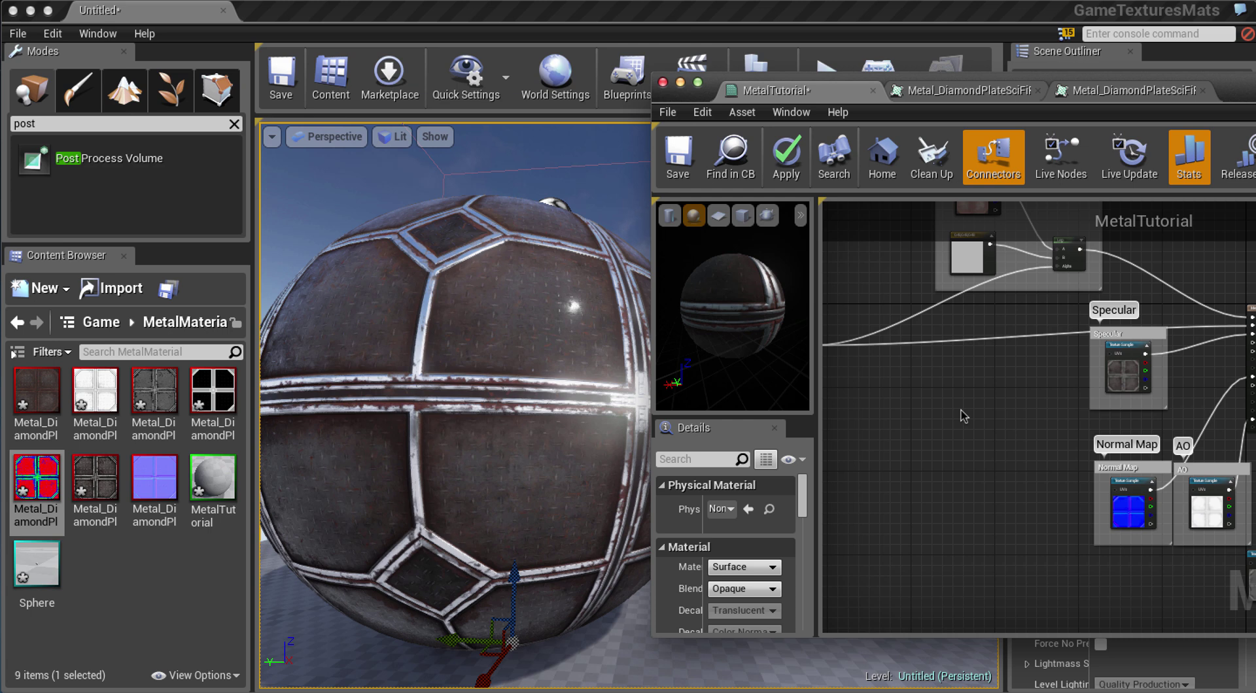
pyautogui.moveTo(1009, 375); pyautogui.dragTo(986, 391, button='right')
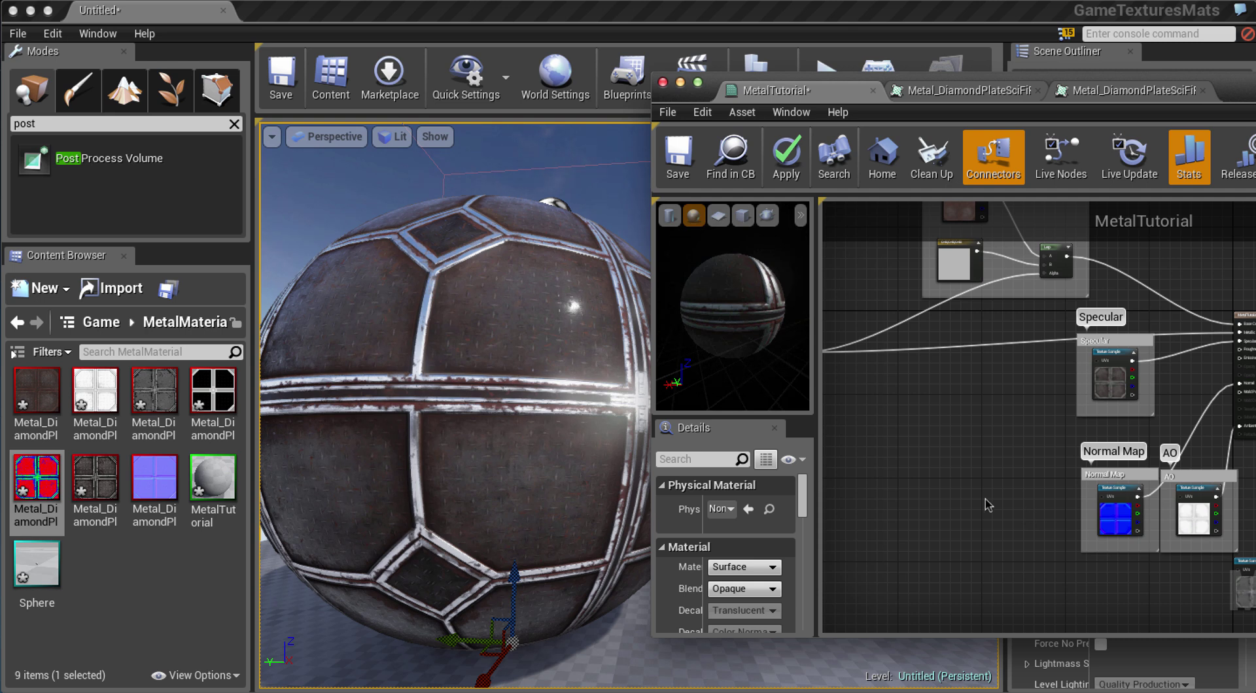
# Add a Lerp node and a Constant3Vector node in the empty graph area below the mask texture's wires.
pyautogui.click(854, 432)
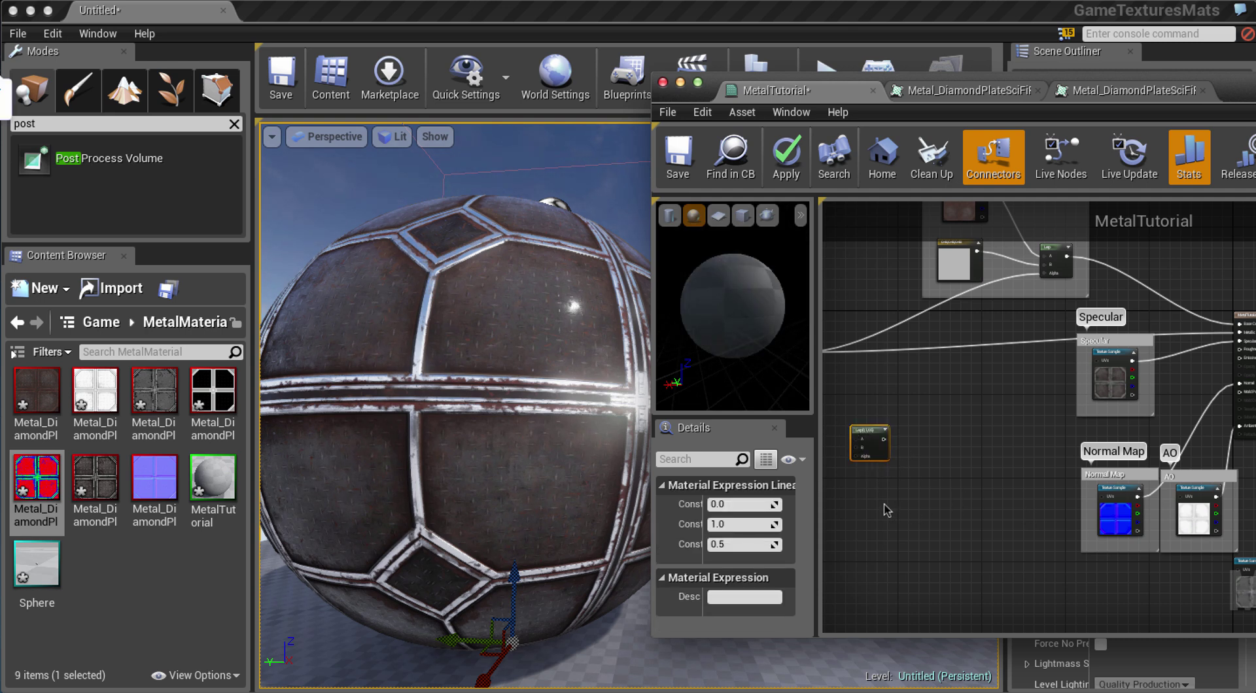
pyautogui.click(865, 496)
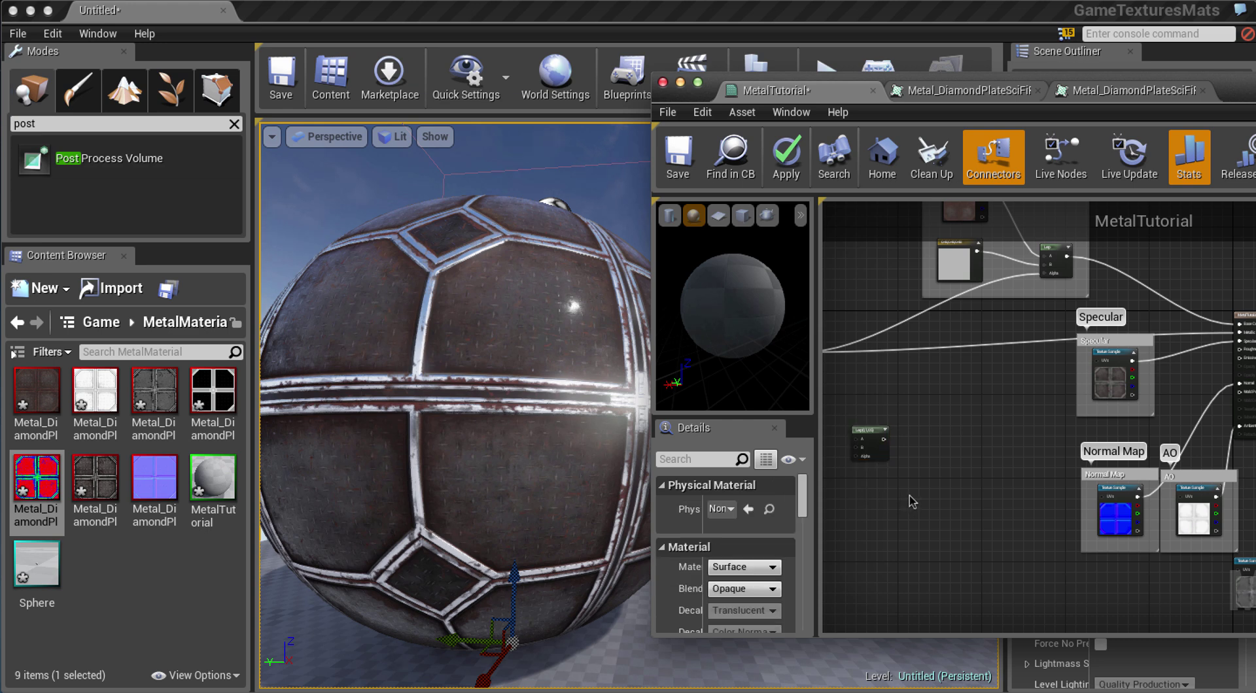
pyautogui.click(872, 491)
pyautogui.moveTo(955, 490); pyautogui.dragTo(919, 462, button='right')
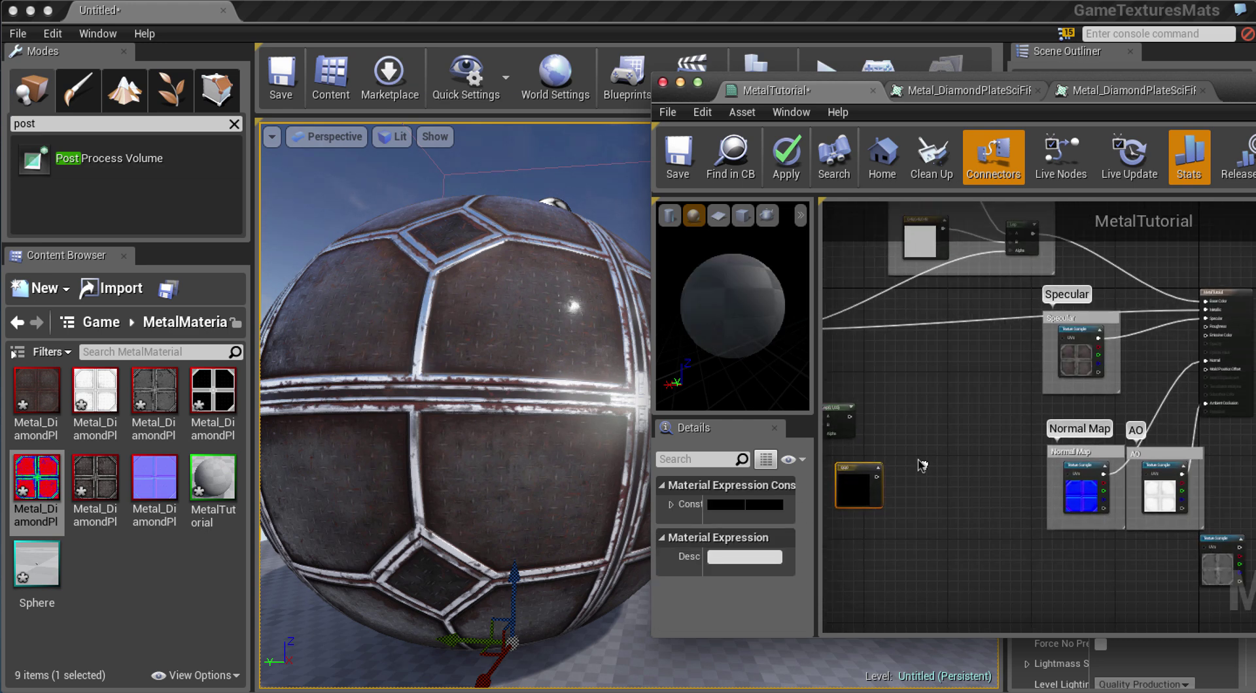
# Duplicate the new Lerp and Constant3Vector pair twice.
pyautogui.moveTo(867, 469); pyautogui.dragTo(826, 500)
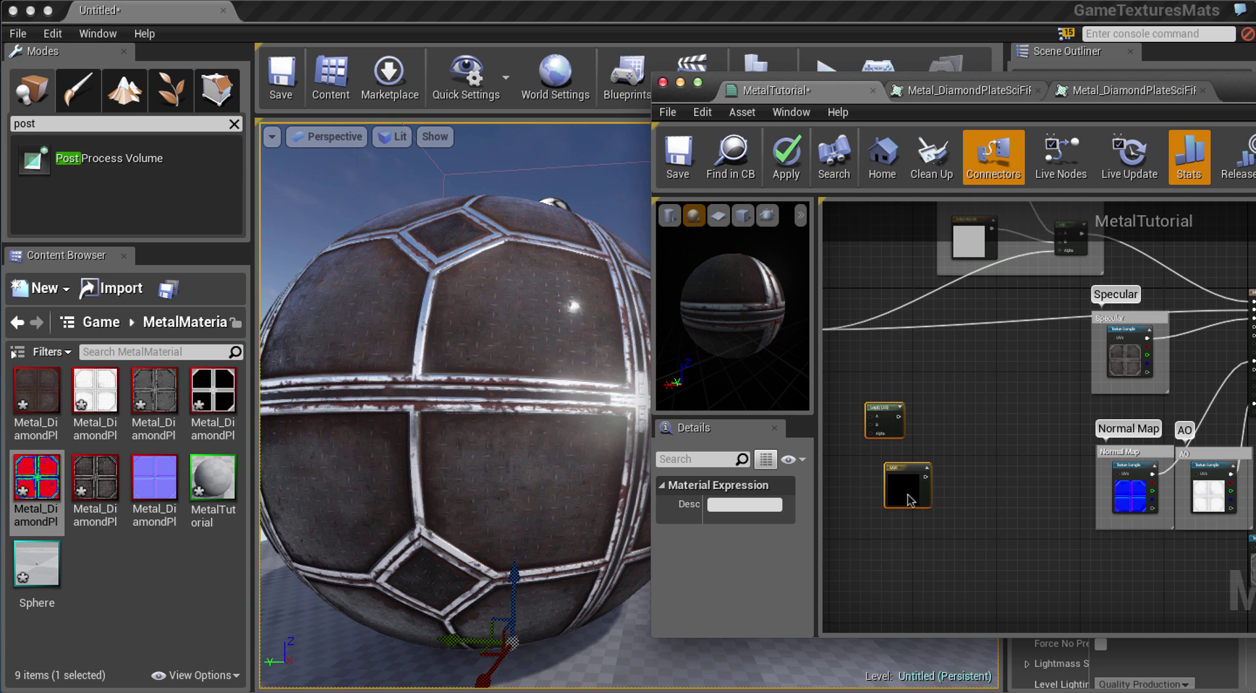
pyautogui.hotkey('ctrl', 'v')
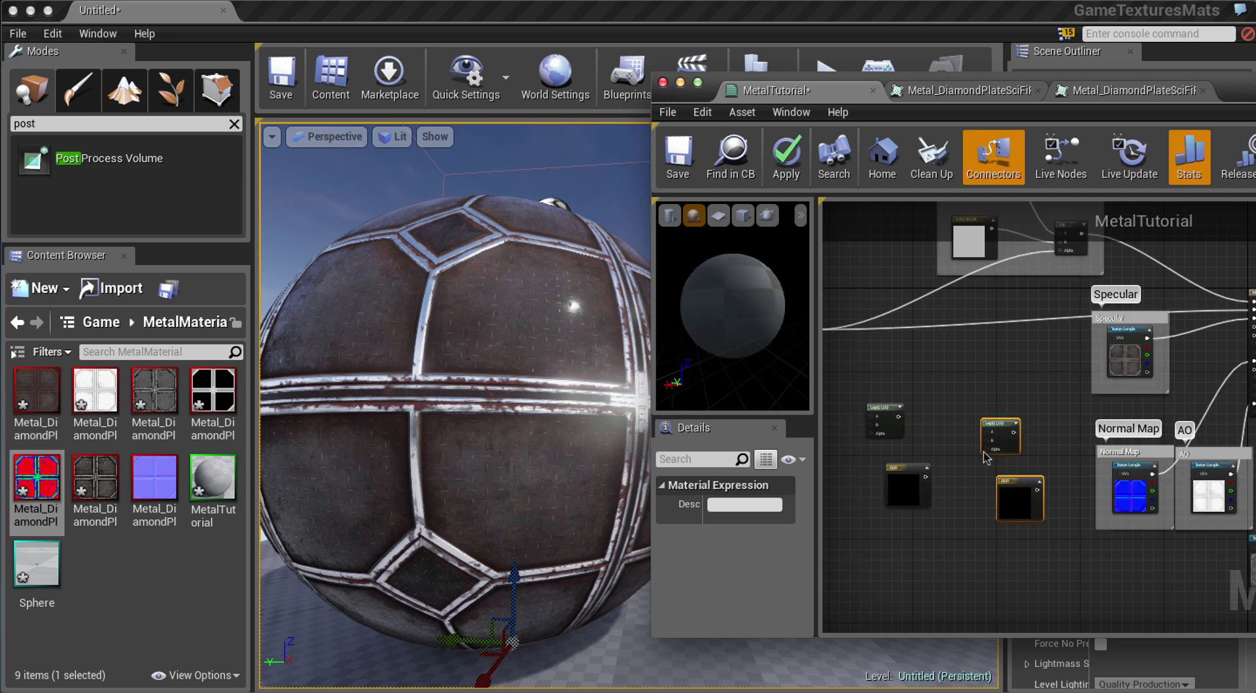
pyautogui.hotkey('ctrl', 'v')
# Arrange the two copied Lerp and Constant3Vector pairs in a descending staircase beside the first pair.
pyautogui.moveTo(1030, 547); pyautogui.dragTo(1022, 514, button='right')
pyautogui.click(1004, 468)
pyautogui.keyDown('ctrl'); pyautogui.click(1001, 398); pyautogui.keyUp('ctrl')
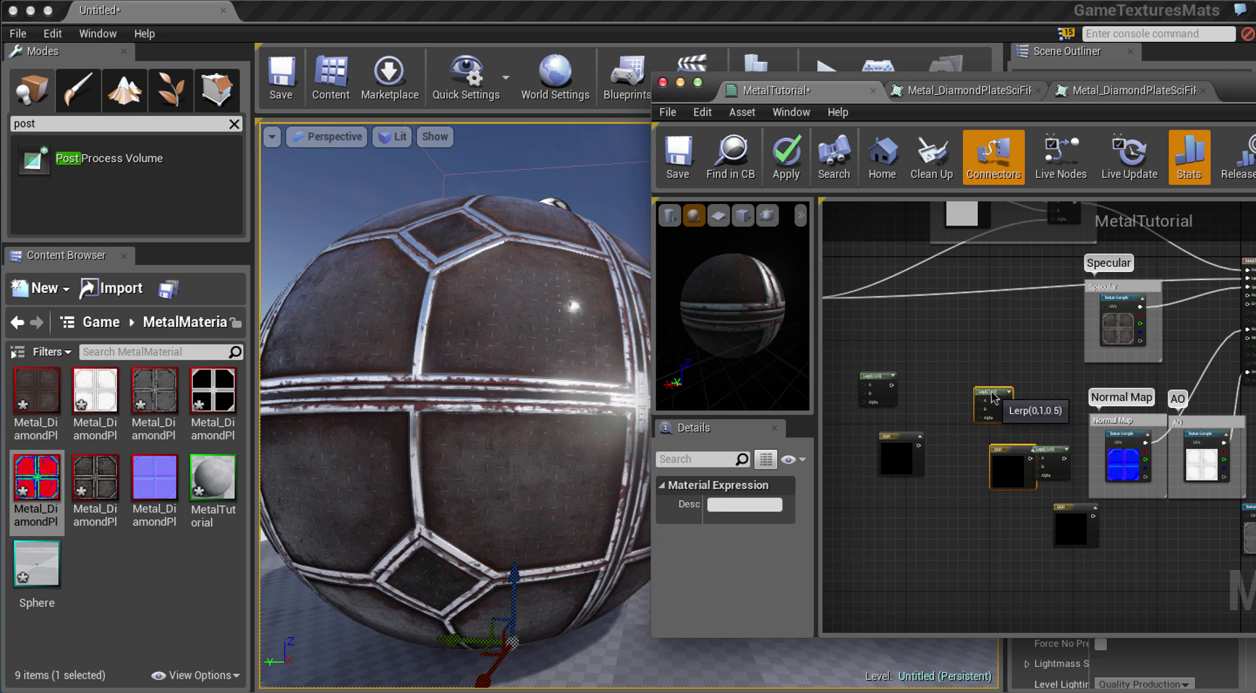
pyautogui.moveTo(992, 397); pyautogui.dragTo(976, 443)
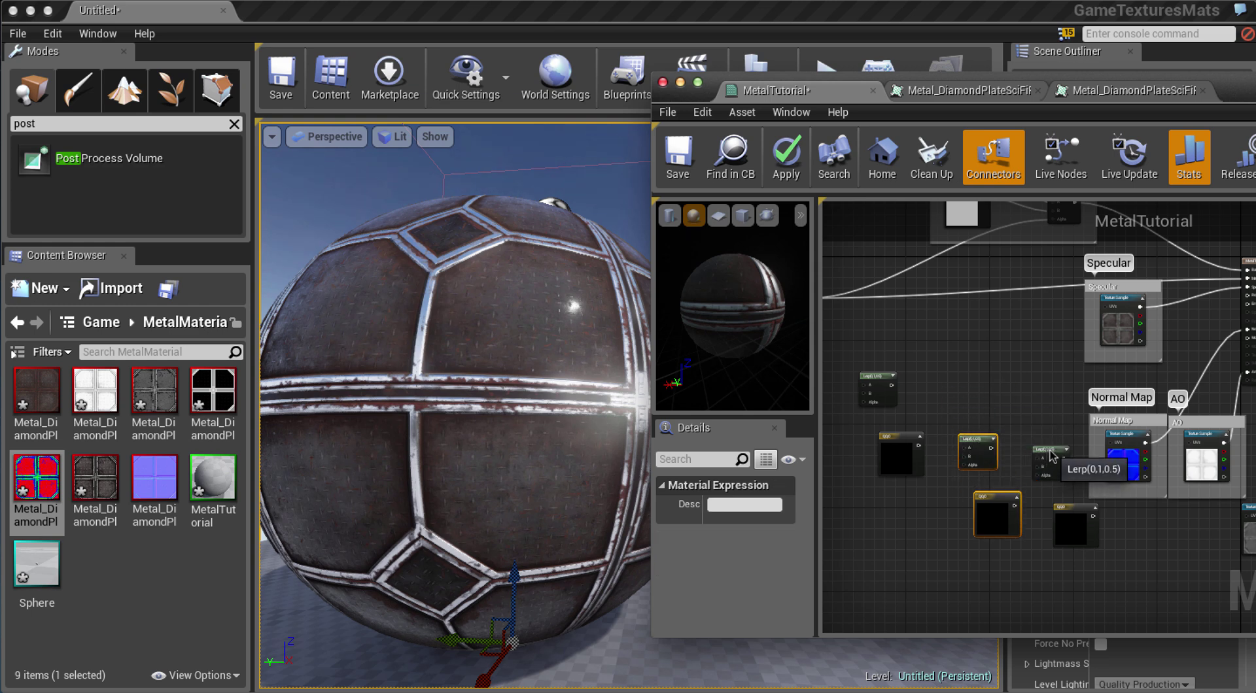
pyautogui.click(1048, 460)
pyautogui.keyDown('ctrl'); pyautogui.click(1085, 516); pyautogui.keyUp('ctrl')
pyautogui.moveTo(1085, 516); pyautogui.dragTo(1095, 567)
# Move the Normal Map and AO comment boxes with their textures to the right side of the material's result node.
pyautogui.moveTo(1119, 503); pyautogui.dragTo(978, 467, button='right')
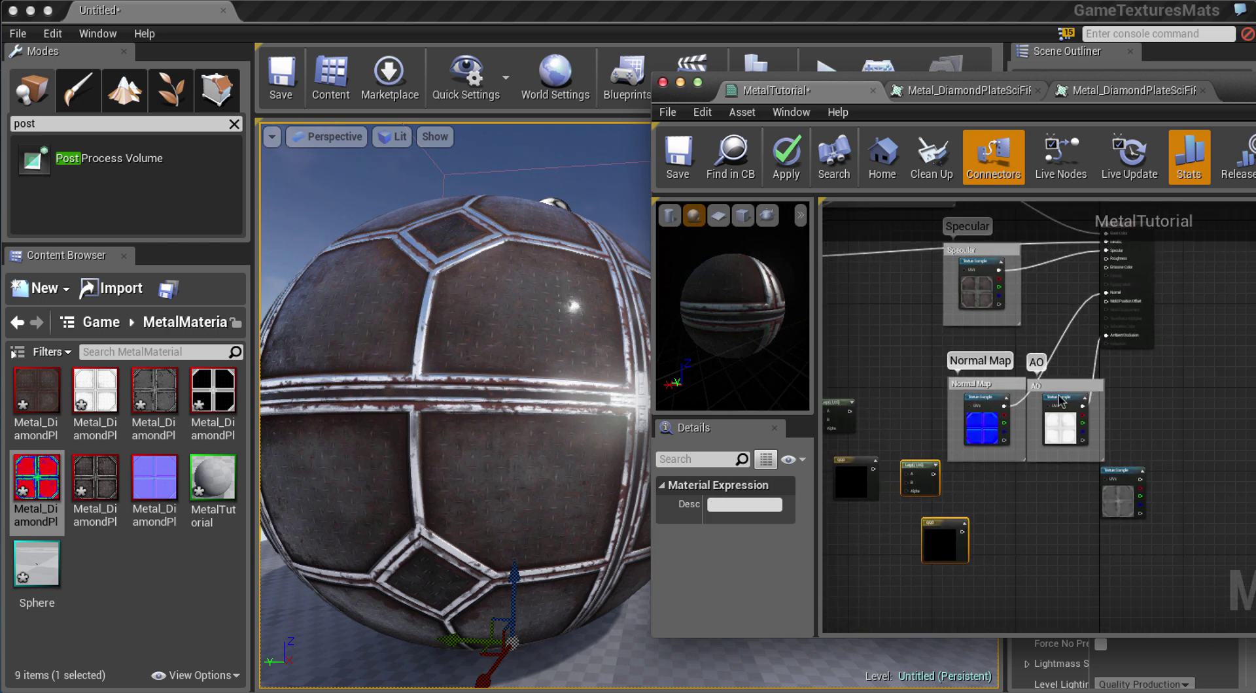
pyautogui.click(1054, 377)
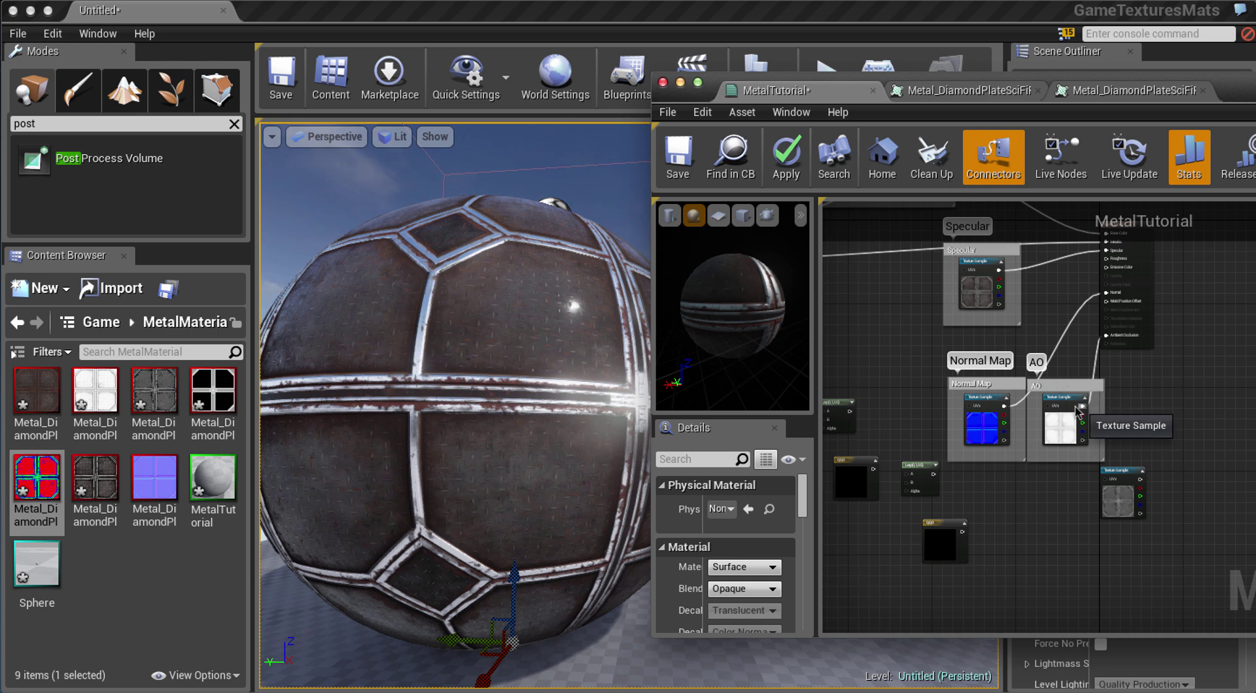
pyautogui.scroll(4, 1083, 409)
pyautogui.click(1014, 352)
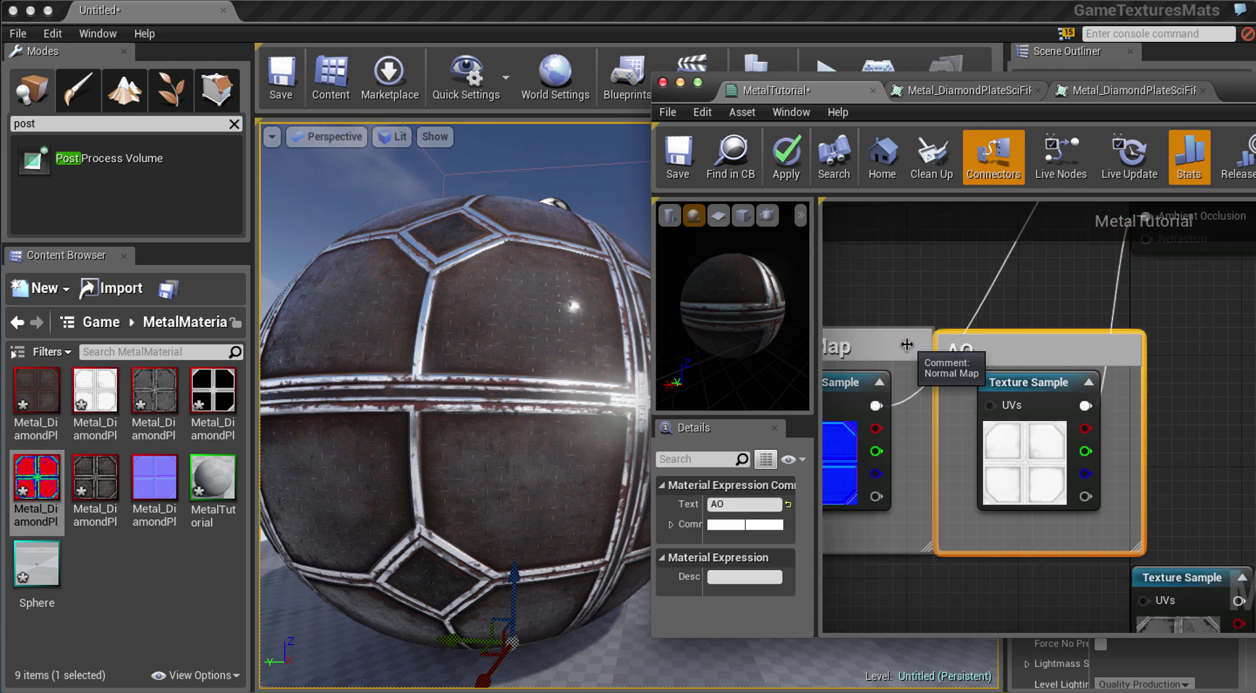
pyautogui.keyDown('ctrl'); pyautogui.click(925, 341); pyautogui.keyUp('ctrl')
pyautogui.scroll(-8, 1087, 404)
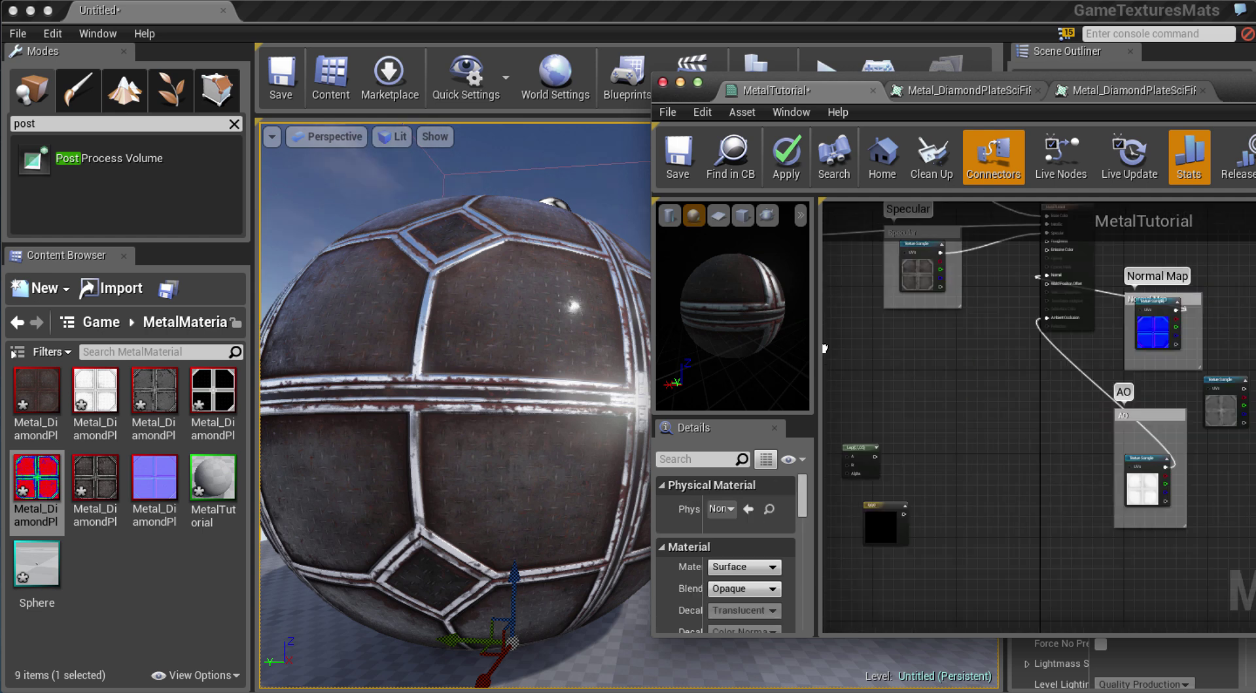
# Shift the first new Lerp node toward the mask texture and place its Constant3Vector node on its input side, slightly lower.
pyautogui.moveTo(870, 353); pyautogui.dragTo(1019, 376, button='right')
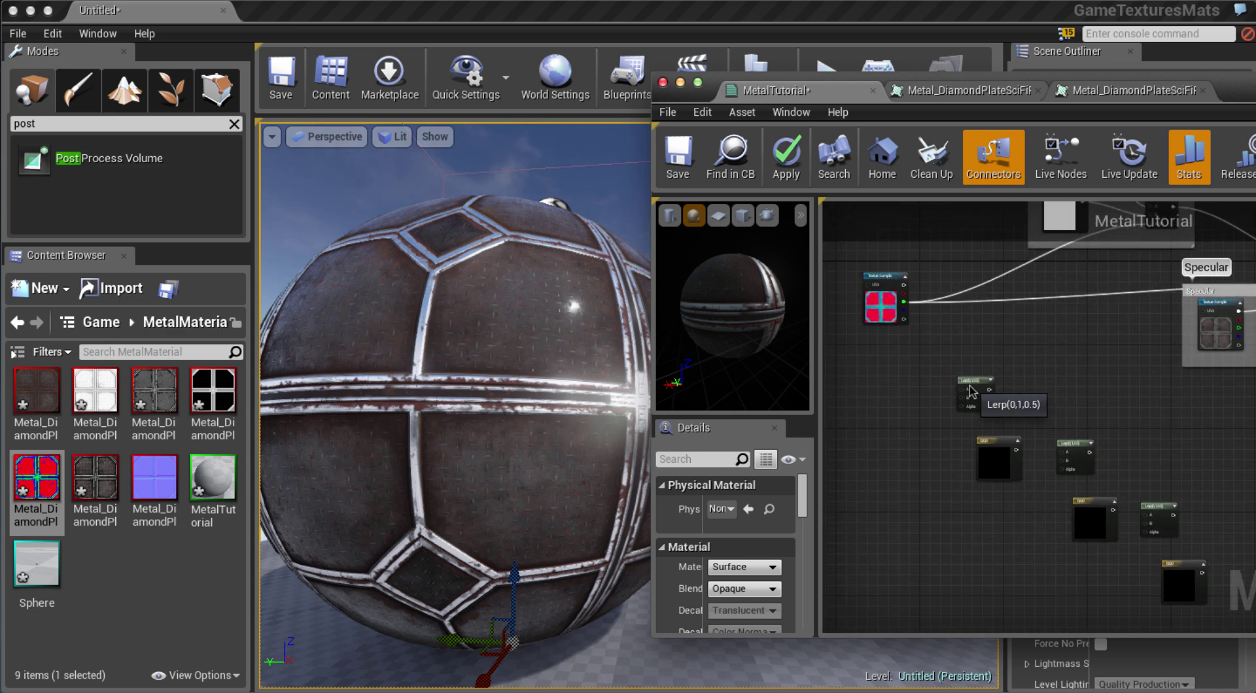
pyautogui.moveTo(979, 393); pyautogui.dragTo(968, 392)
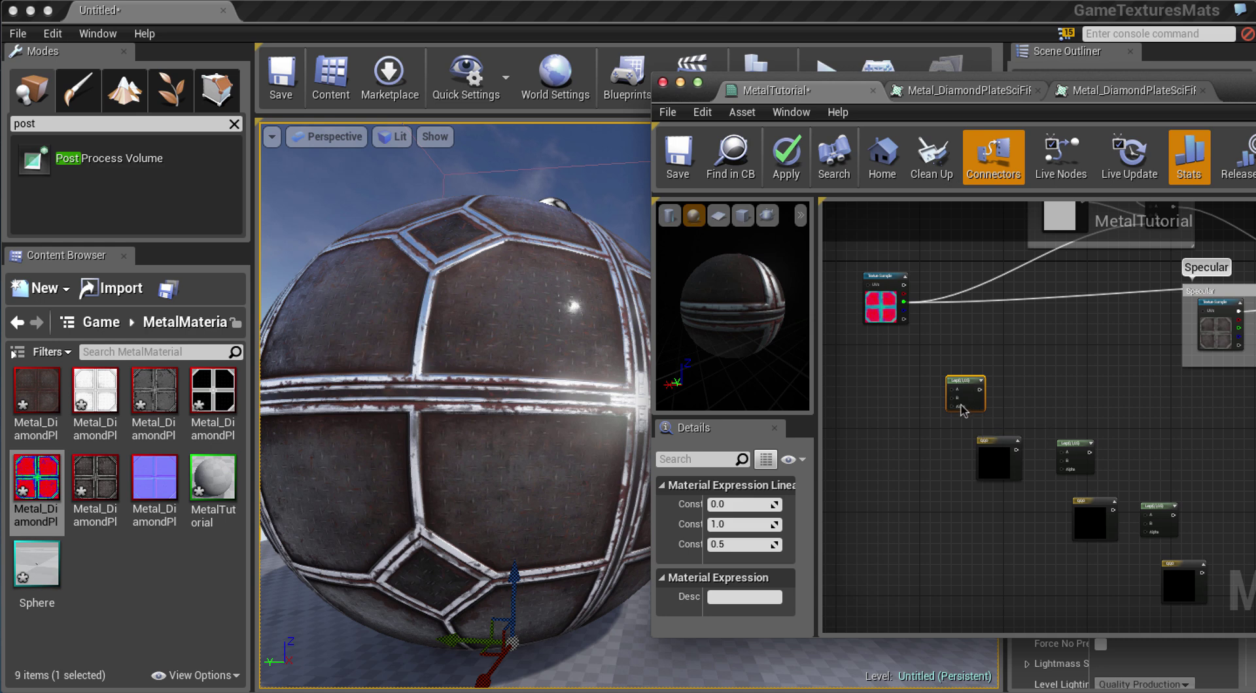
pyautogui.click(929, 462)
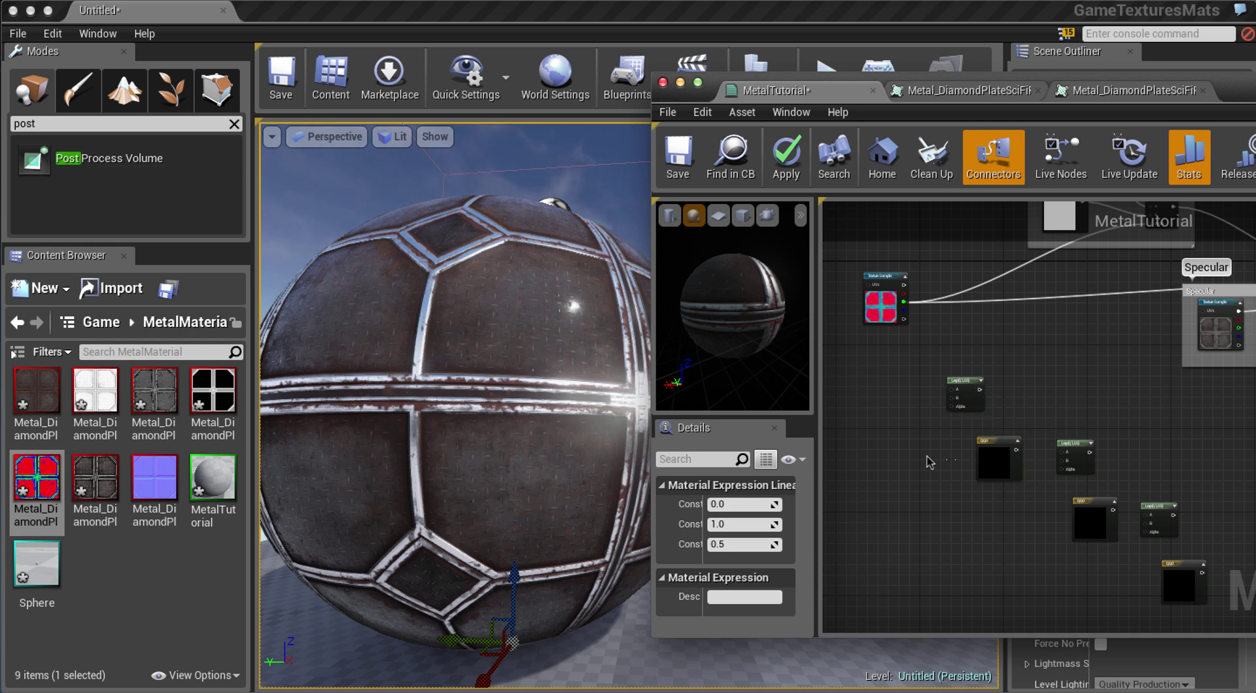
pyautogui.moveTo(864, 449); pyautogui.dragTo(864, 450)
pyautogui.click(1000, 463)
pyautogui.moveTo(957, 461); pyautogui.dragTo(891, 456)
# Connect the Constant3Vector to the first new Lerp's B input and the mask texture's red channel to its Alpha.
pyautogui.click(1008, 470)
pyautogui.moveTo(1001, 470); pyautogui.dragTo(955, 400)
pyautogui.moveTo(904, 293); pyautogui.dragTo(957, 410)
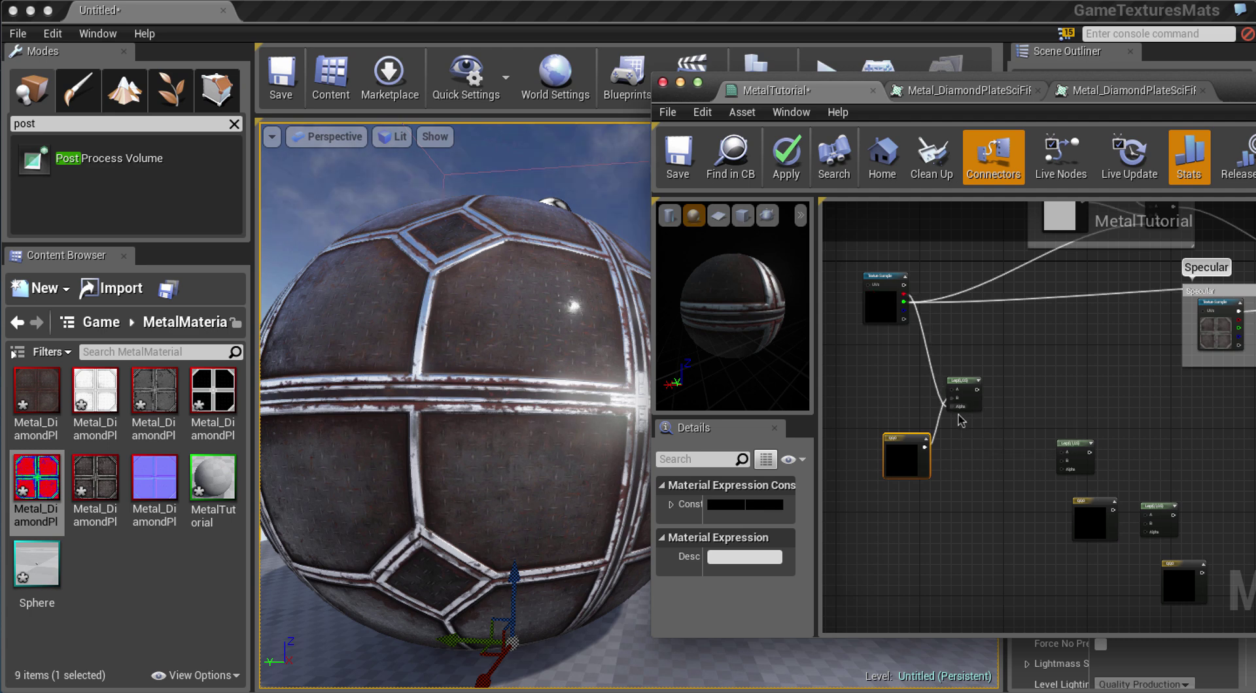
pyautogui.moveTo(977, 428); pyautogui.dragTo(995, 443, button='right')
pyautogui.click(998, 437)
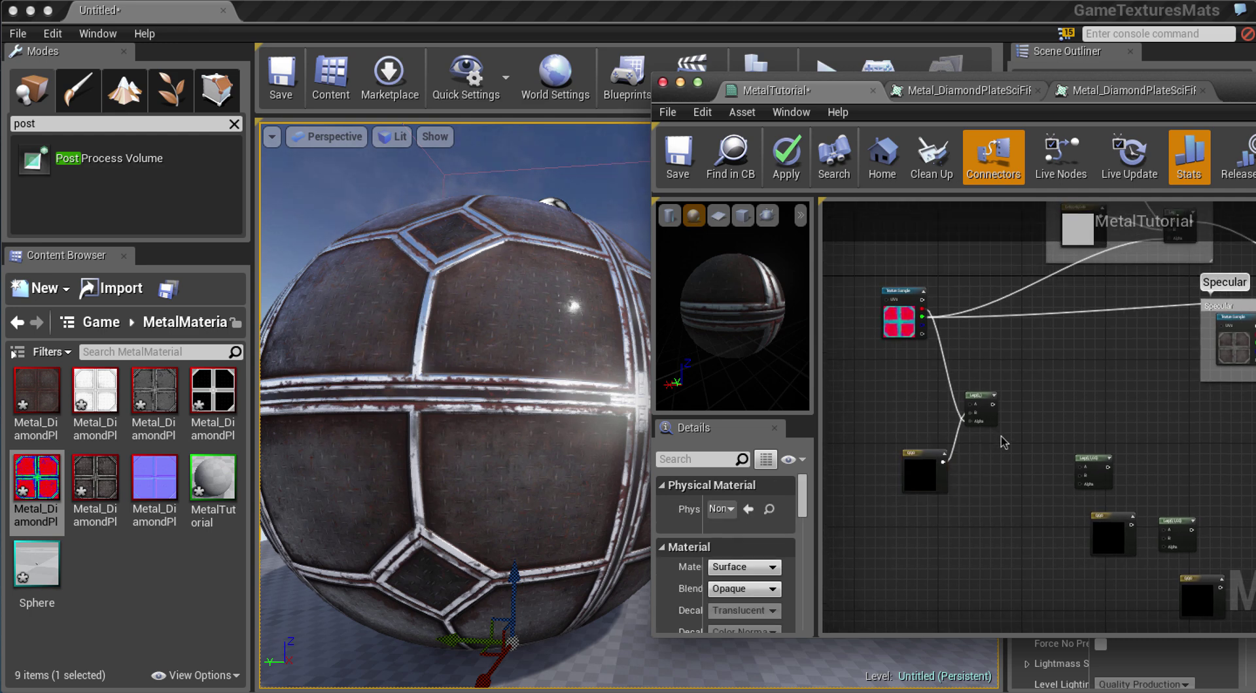
pyautogui.scroll(5, 1001, 437)
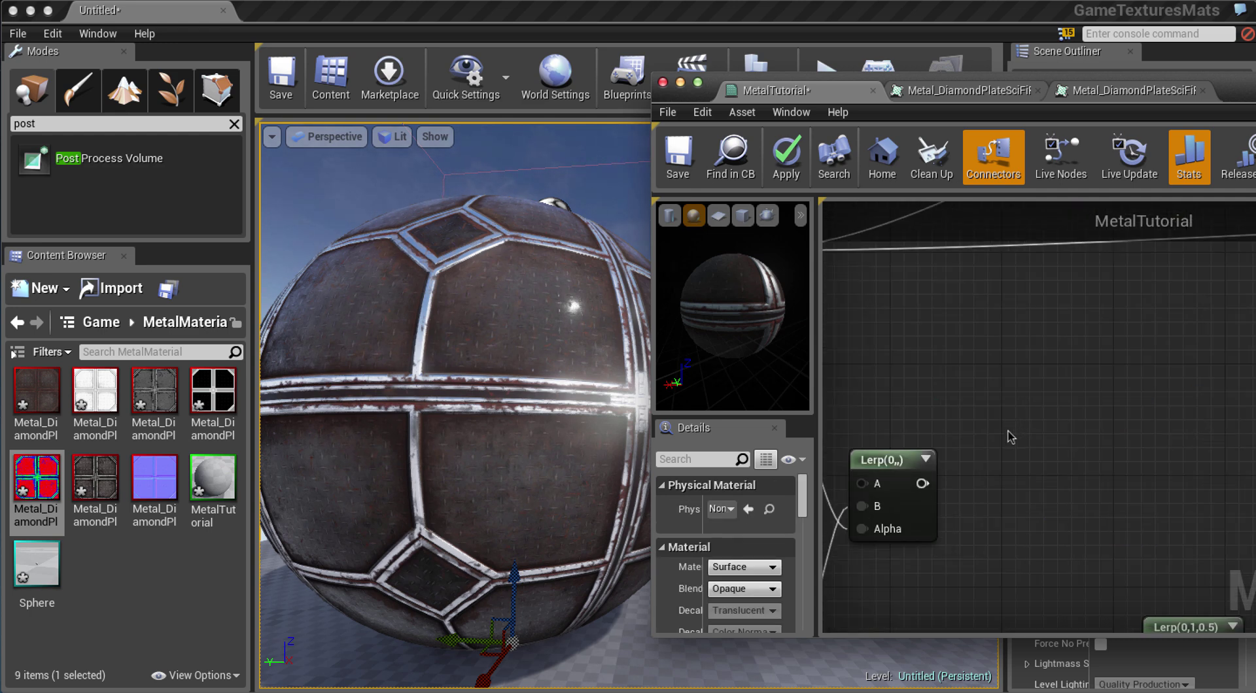
# Connect the first new Lerp's output to the A input of the second new Lerp.
pyautogui.scroll(-2, 1008, 432)
pyautogui.moveTo(1001, 437); pyautogui.dragTo(1085, 360, button='right')
pyautogui.scroll(-1, 1079, 399)
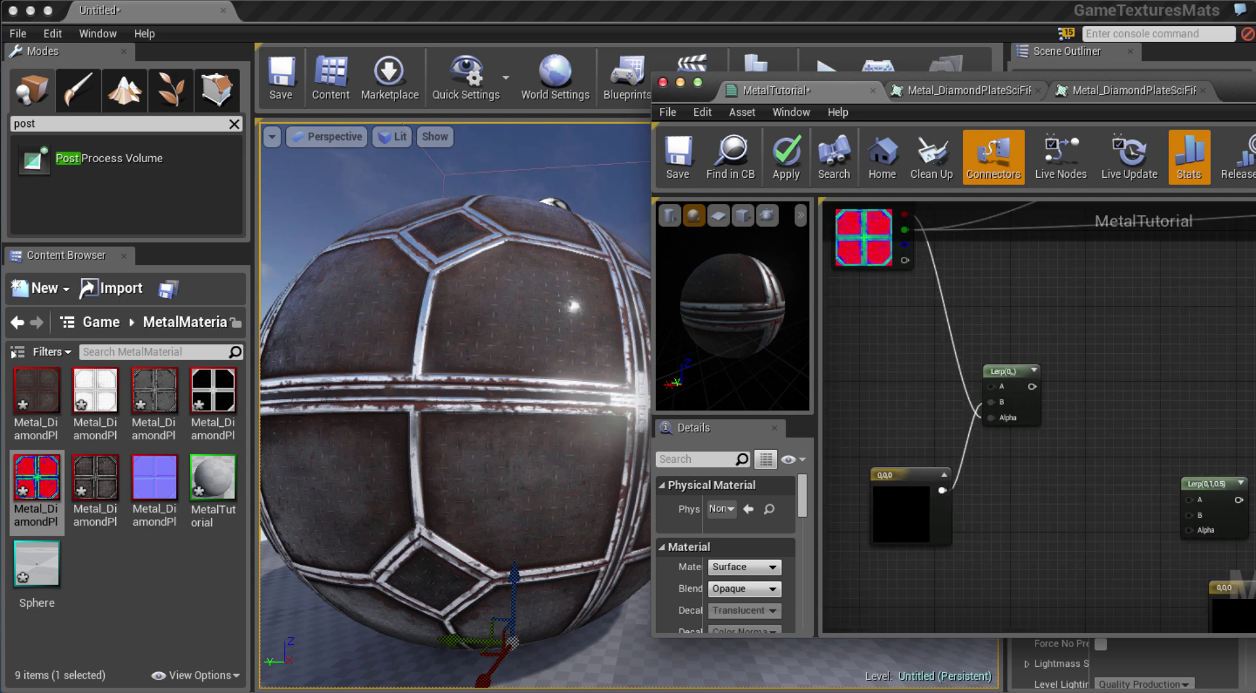
pyautogui.moveTo(1081, 412); pyautogui.dragTo(959, 356, button='right')
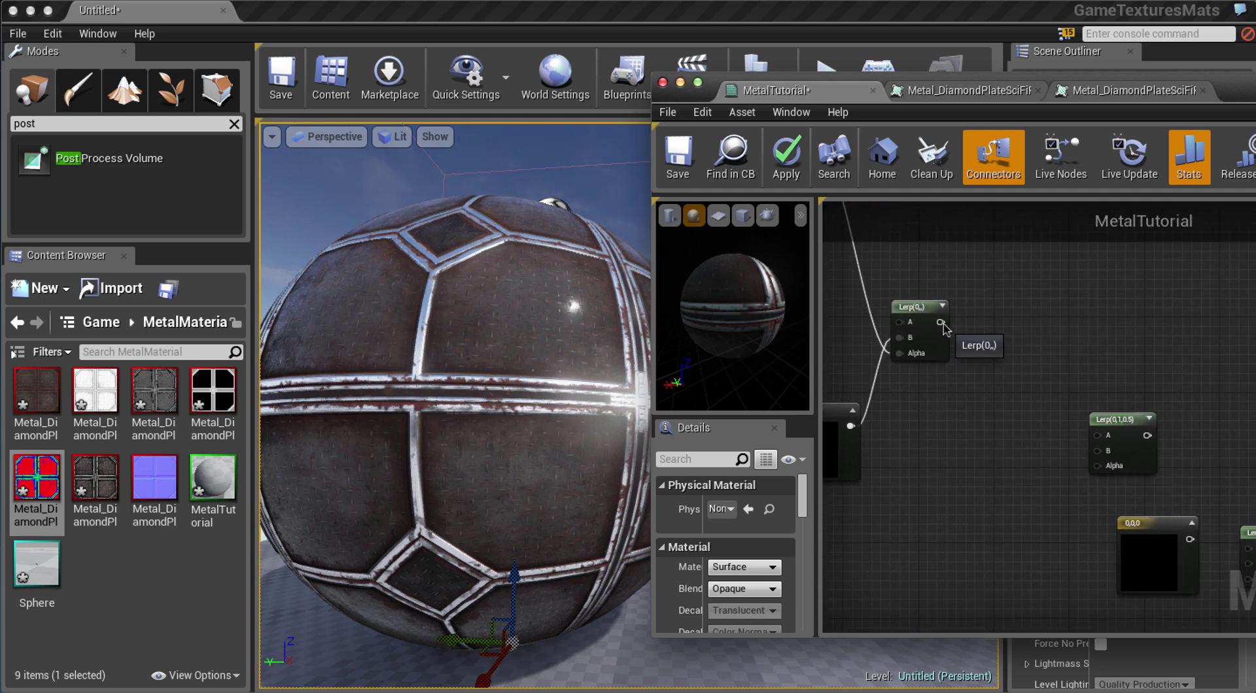
pyautogui.moveTo(941, 322); pyautogui.dragTo(1104, 445)
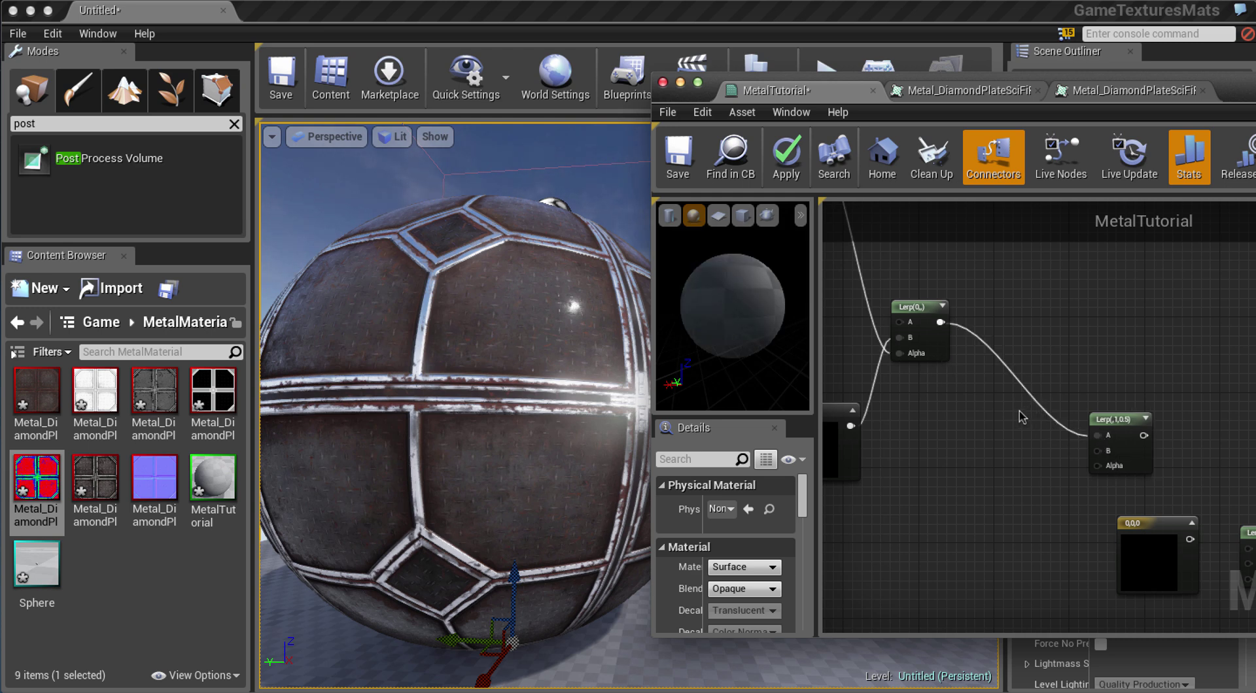
# Place the second Constant3Vector below the second Lerp's input side, connecting it to B and the mask texture's green channel to Alpha.
pyautogui.moveTo(1022, 417); pyautogui.dragTo(1046, 389, button='right')
pyautogui.moveTo(1169, 524); pyautogui.dragTo(1120, 425)
pyautogui.moveTo(1016, 395); pyautogui.dragTo(1074, 490, button='right')
pyautogui.scroll(-1, 971, 351)
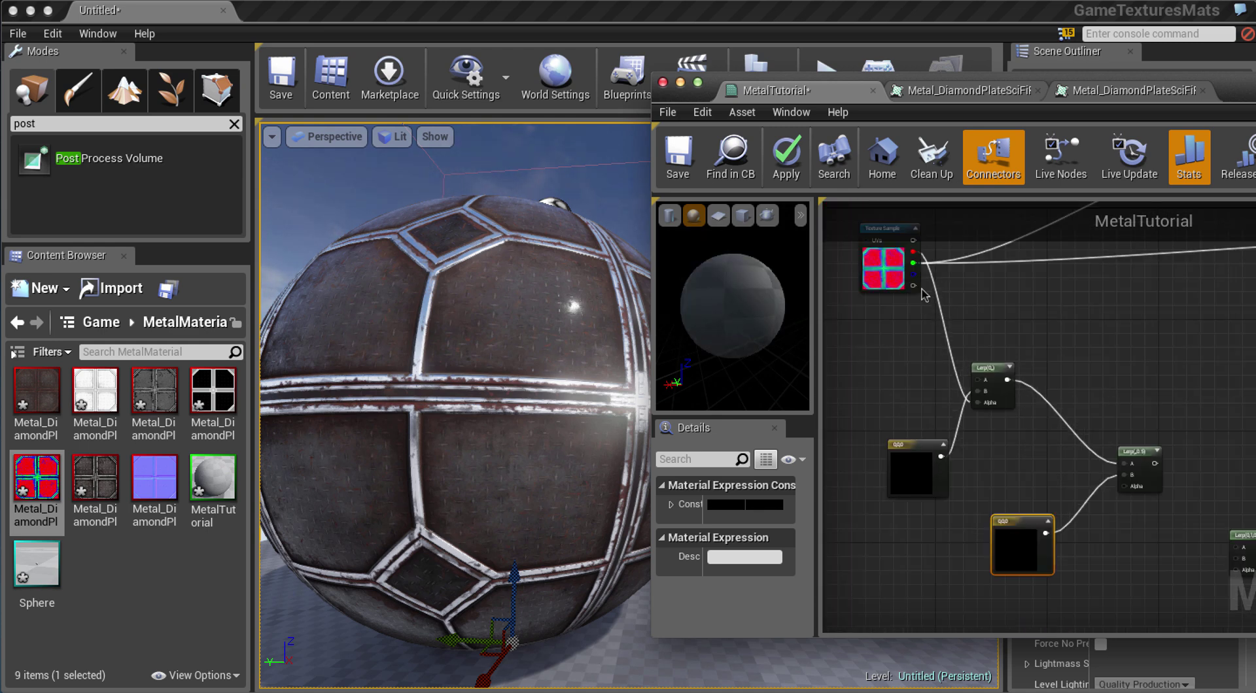
pyautogui.moveTo(913, 263); pyautogui.dragTo(1123, 486)
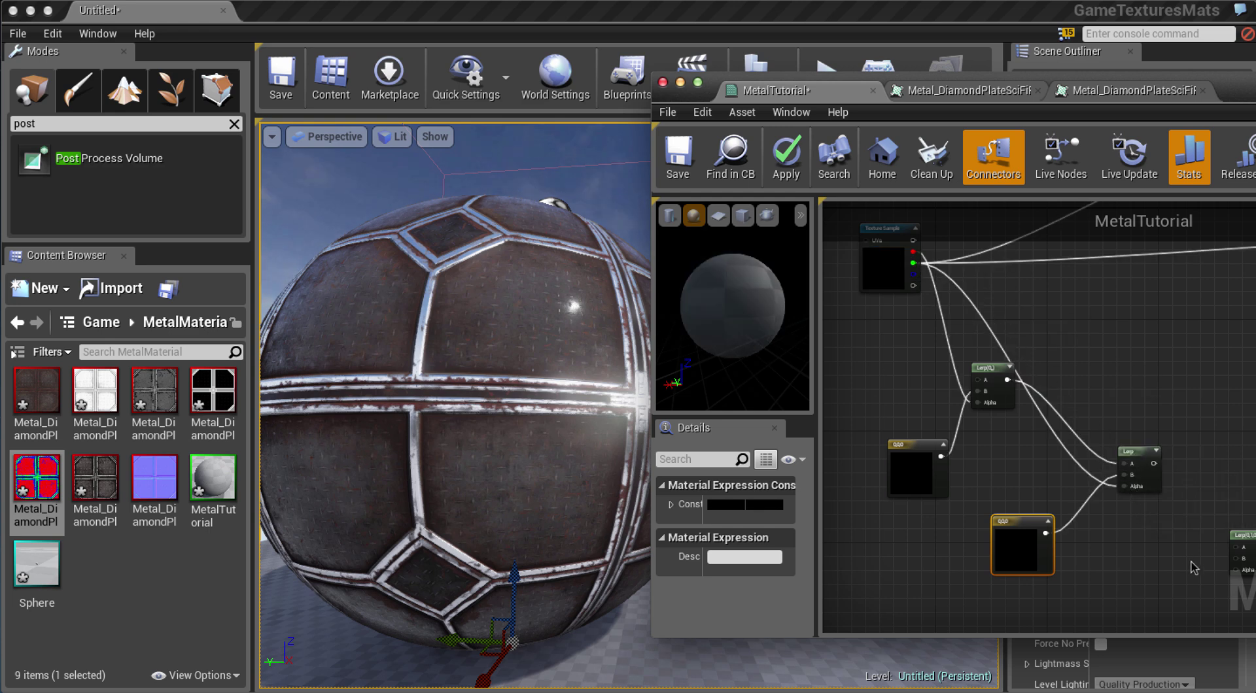
# Wire the third Lerp with the second Lerp's output in A, its repositioned Constant3Vector in B and the mask's blue channel in Alpha.
pyautogui.moveTo(1194, 568); pyautogui.dragTo(1020, 498, button='right')
pyautogui.moveTo(1033, 428); pyautogui.dragTo(1089, 487)
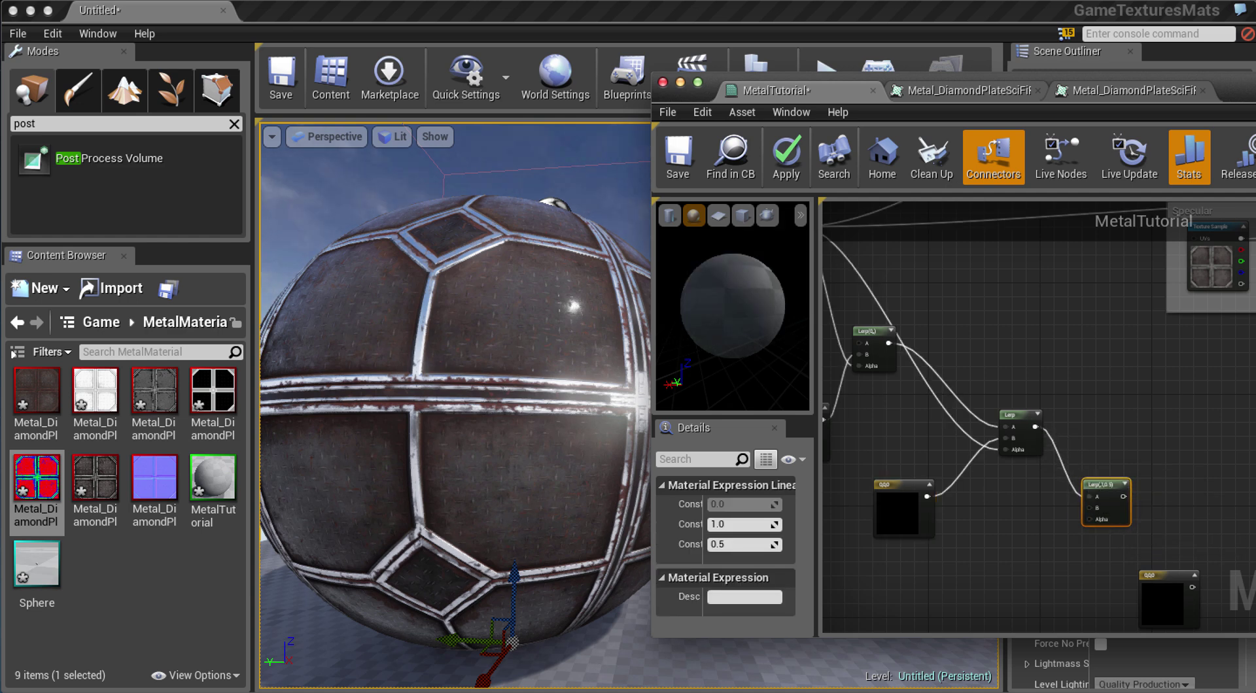
pyautogui.moveTo(1015, 484); pyautogui.dragTo(1011, 441, button='right')
pyautogui.moveTo(1171, 569); pyautogui.dragTo(1084, 465)
pyautogui.moveTo(1015, 441); pyautogui.dragTo(1096, 479, button='right')
pyautogui.moveTo(872, 259); pyautogui.dragTo(881, 291, button='right')
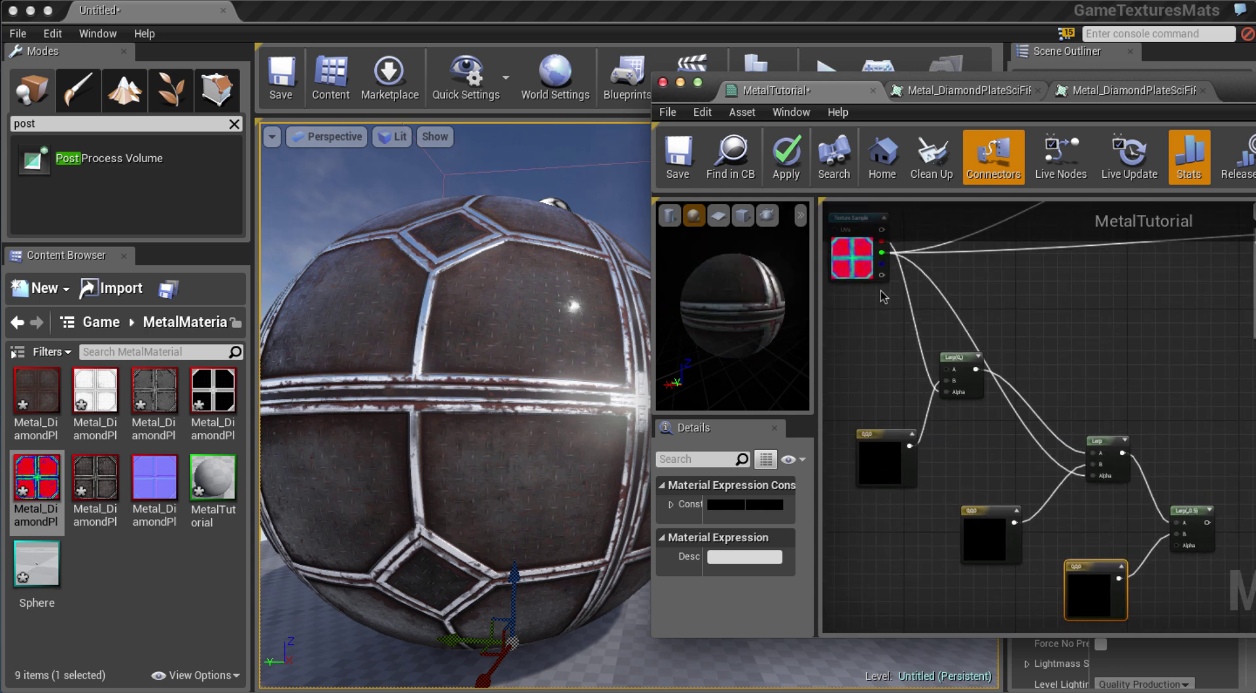
pyautogui.moveTo(882, 265); pyautogui.dragTo(1186, 561)
# Connect the third Lerp's output to the material's Roughness input and rotate the preview sphere to check the surface.
pyautogui.moveTo(1205, 564); pyautogui.dragTo(979, 556, button='right')
pyautogui.moveTo(982, 519); pyautogui.dragTo(1246, 278)
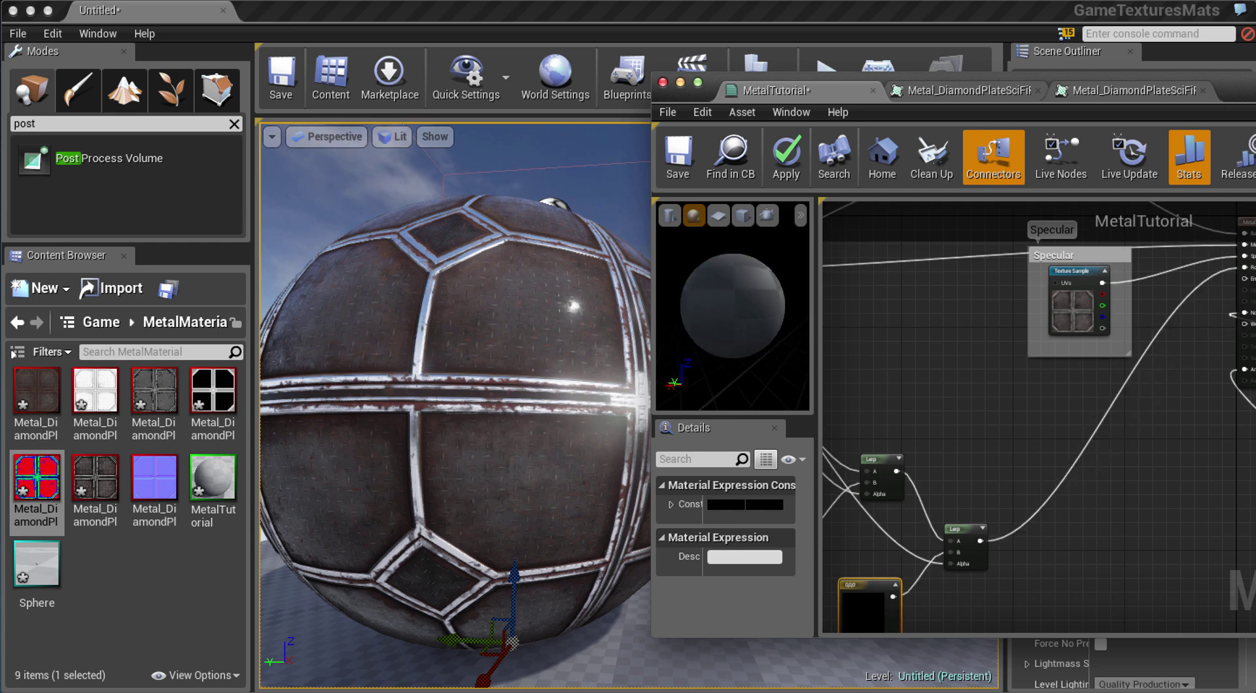
pyautogui.moveTo(715, 290); pyautogui.dragTo(715, 290)
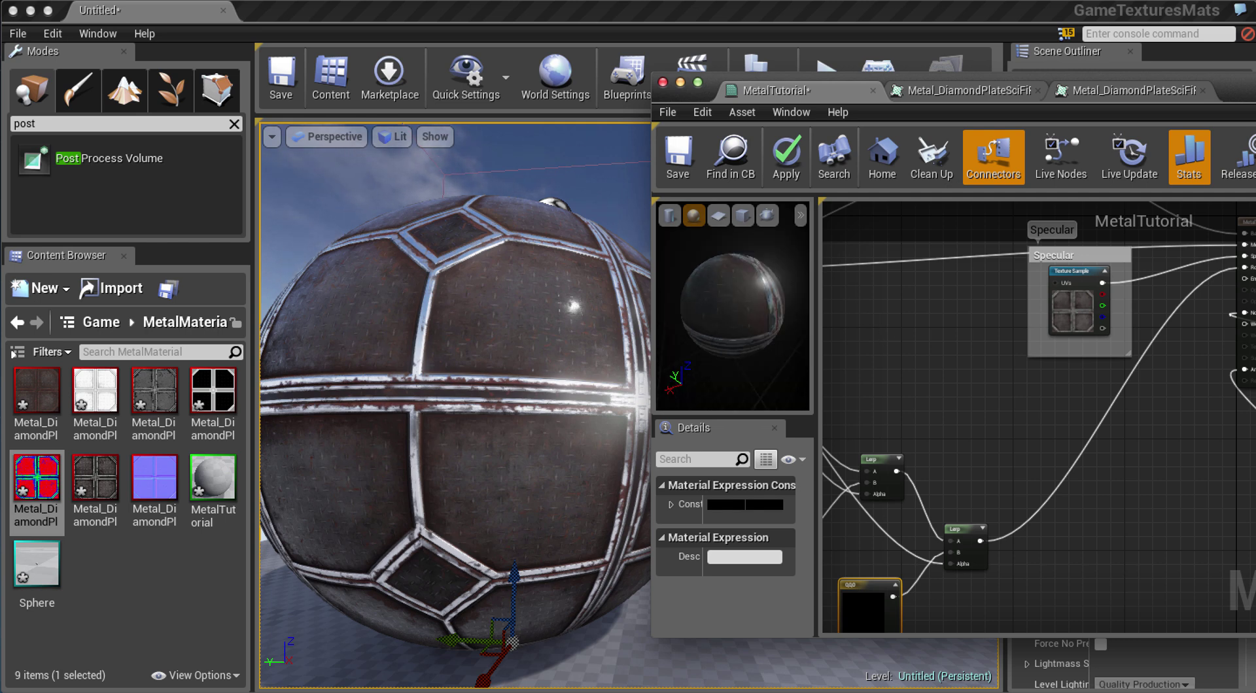
# Set the colour value of the Constant3Vector feeding the first Lerp to 0.55.
pyautogui.moveTo(844, 321); pyautogui.dragTo(1086, 327, button='right')
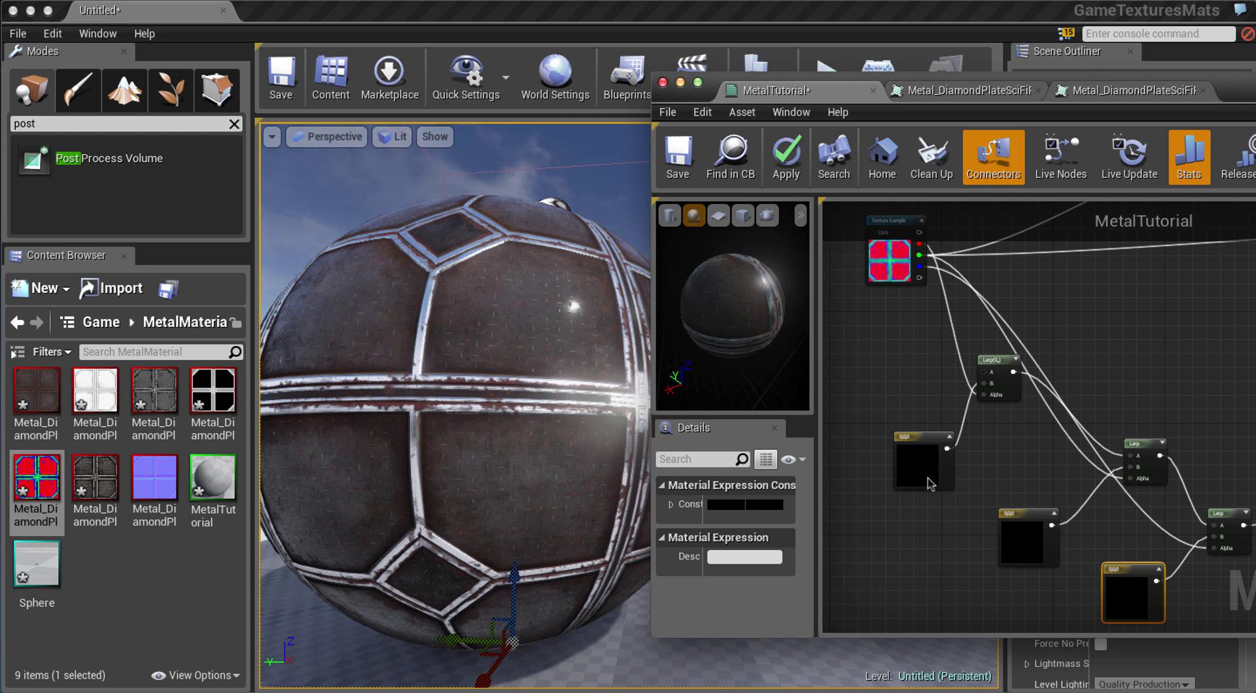
pyautogui.moveTo(987, 471)
pyautogui.mouseDown(button='right')
pyautogui.moveTo(957, 462)
pyautogui.moveTo(979, 456)
pyautogui.mouseUp(button='right')
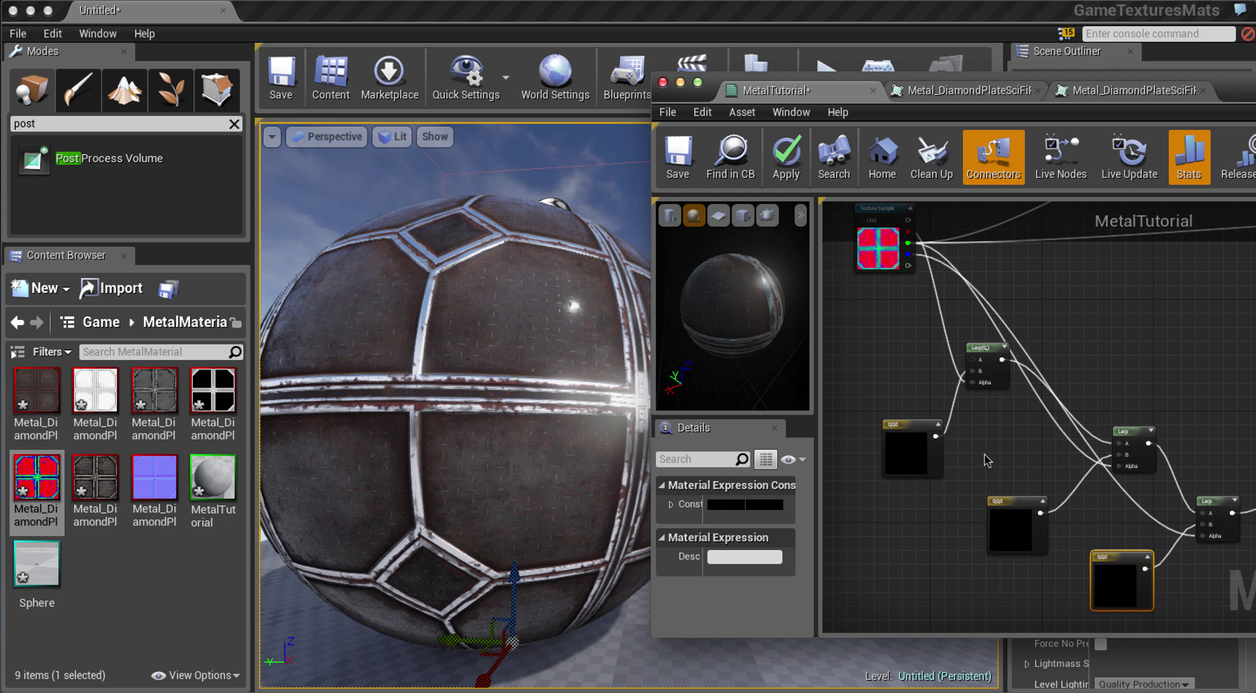
pyautogui.moveTo(1024, 425); pyautogui.dragTo(995, 432, button='right')
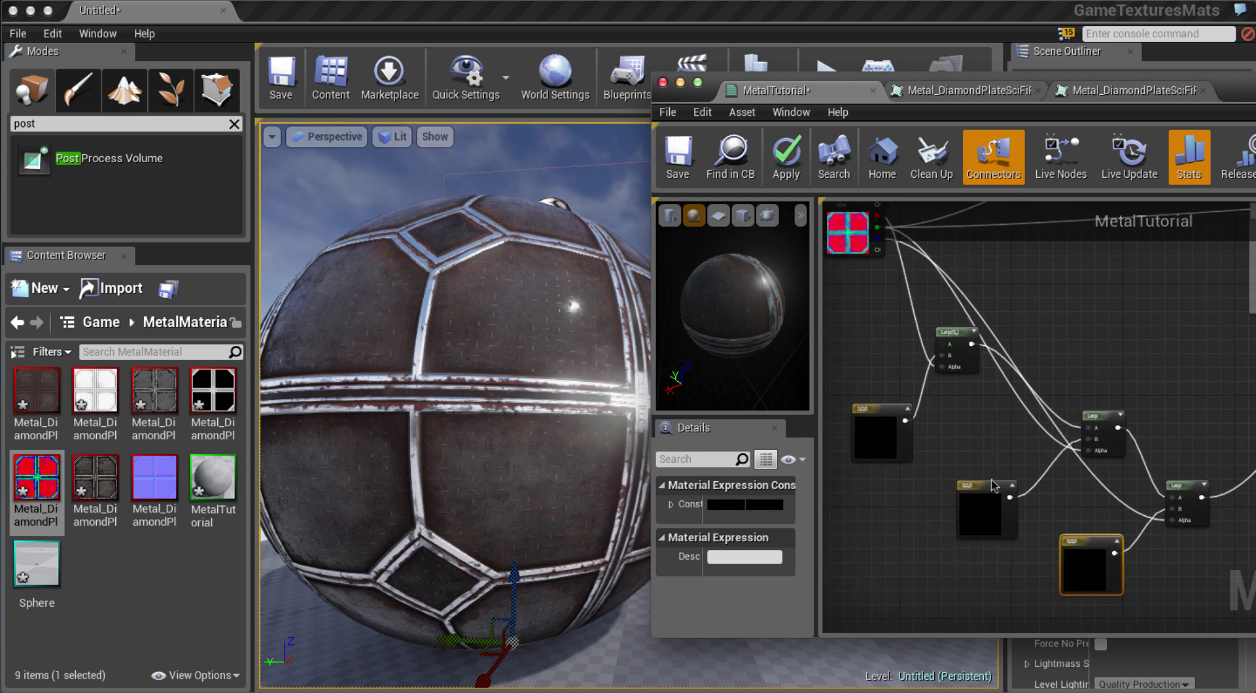
pyautogui.click(993, 504)
pyautogui.click(870, 442)
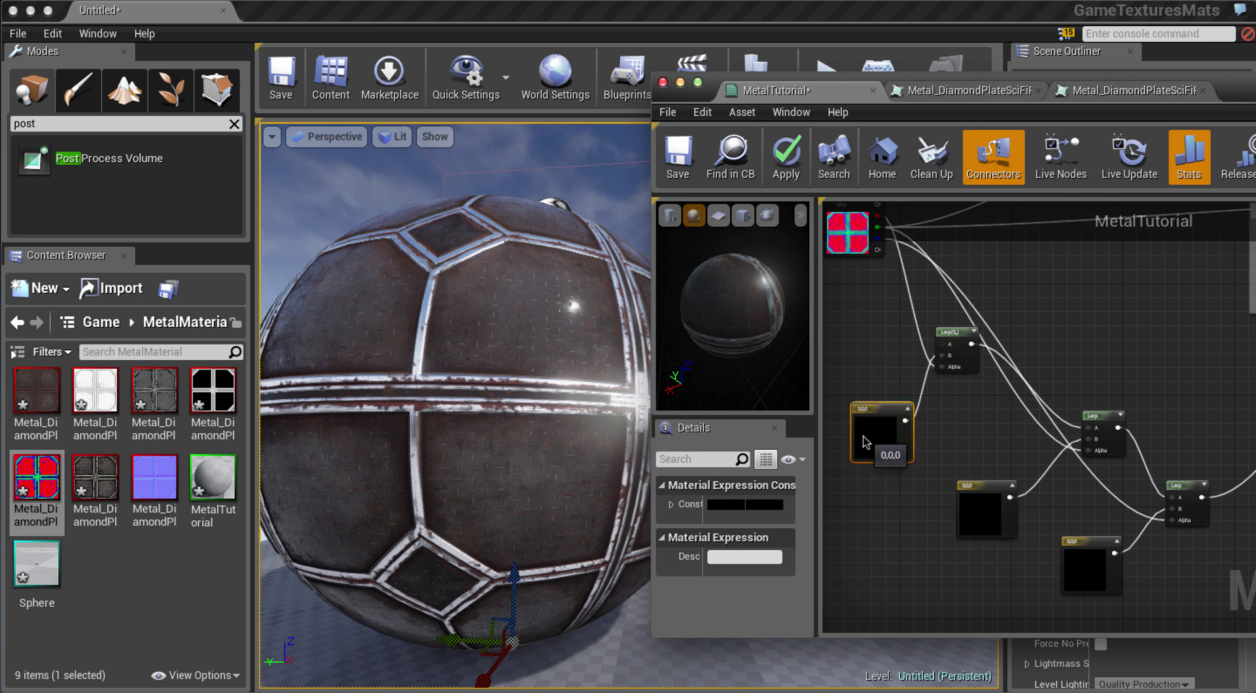
pyautogui.click(759, 513)
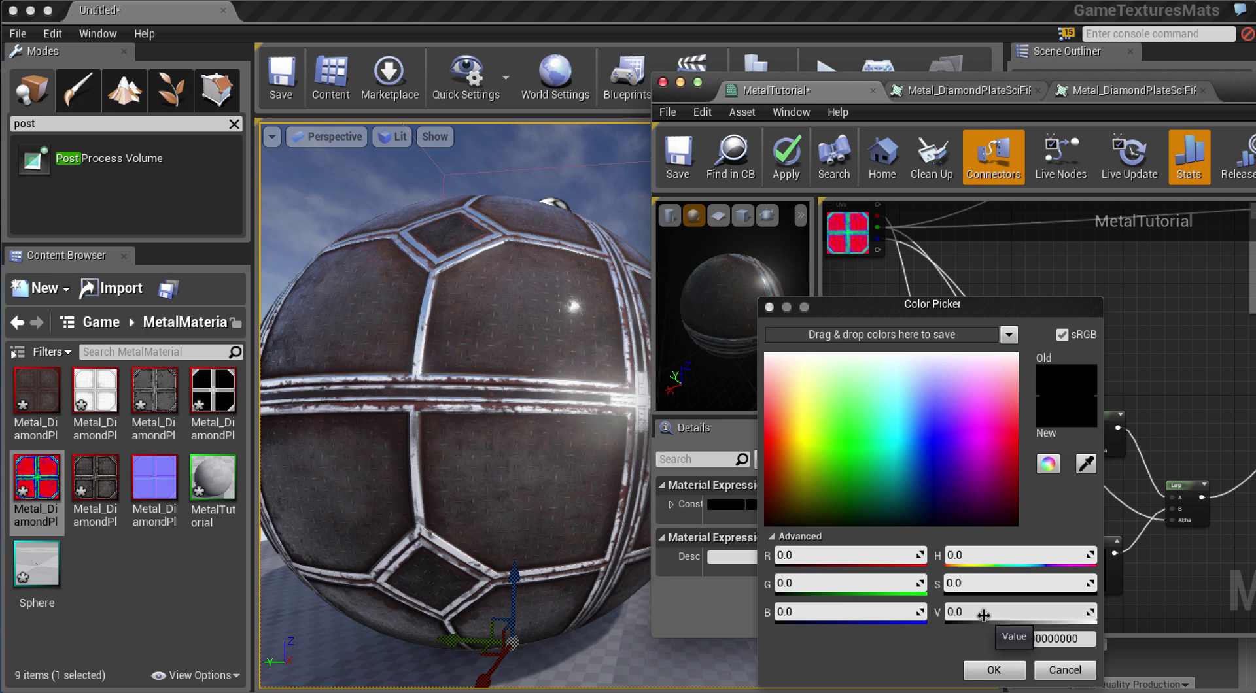
pyautogui.click(983, 615)
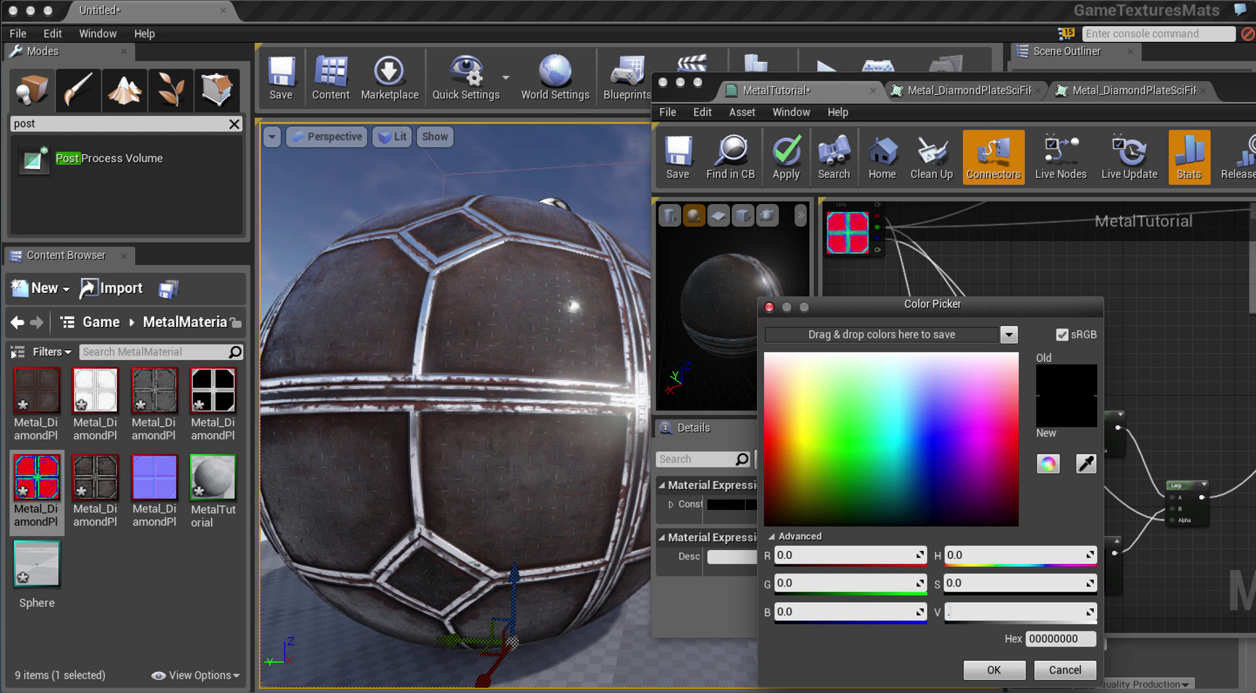
pyautogui.press('Return')
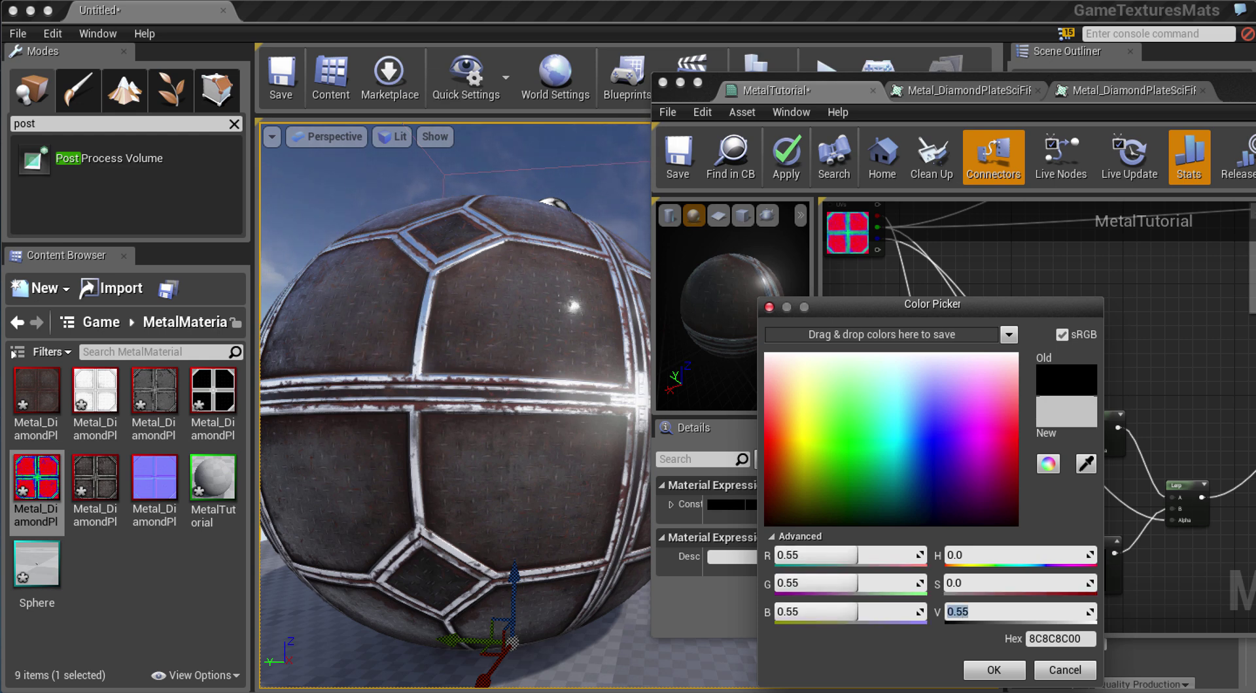
pyautogui.click(995, 677)
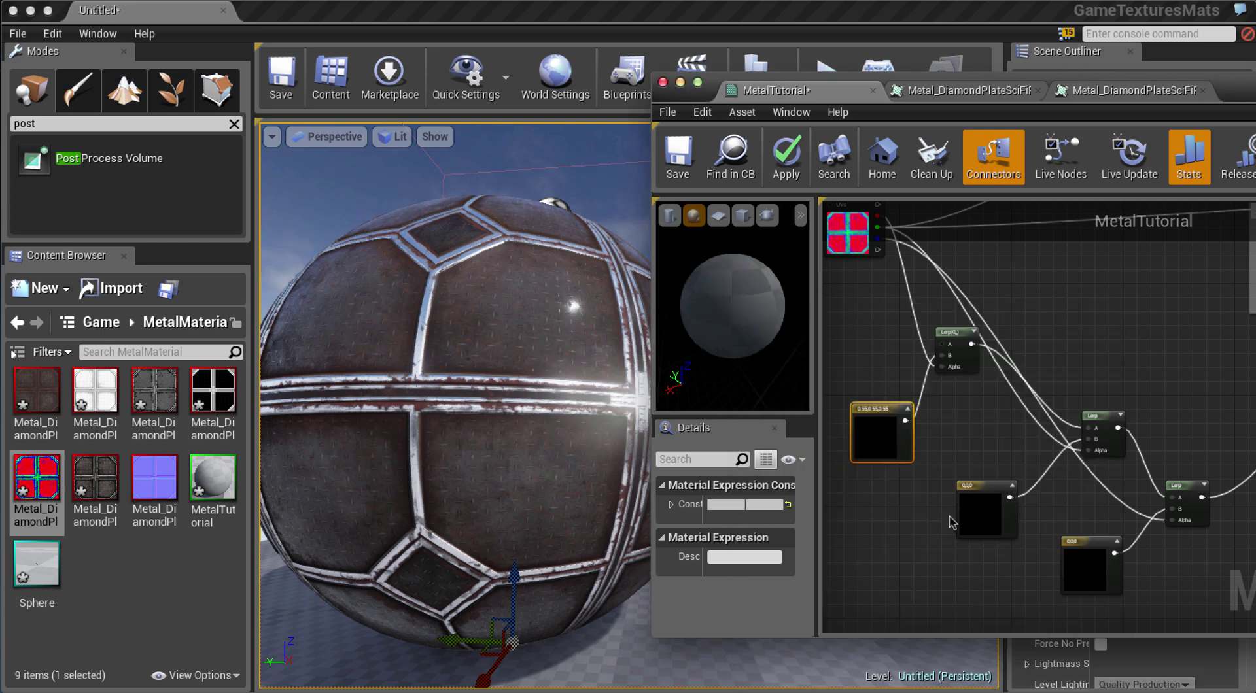
# Set the colour value of the Constant3Vector feeding the second Lerp to 0.3 and check it on the preview sphere.
pyautogui.moveTo(913, 510); pyautogui.dragTo(932, 451, button='right')
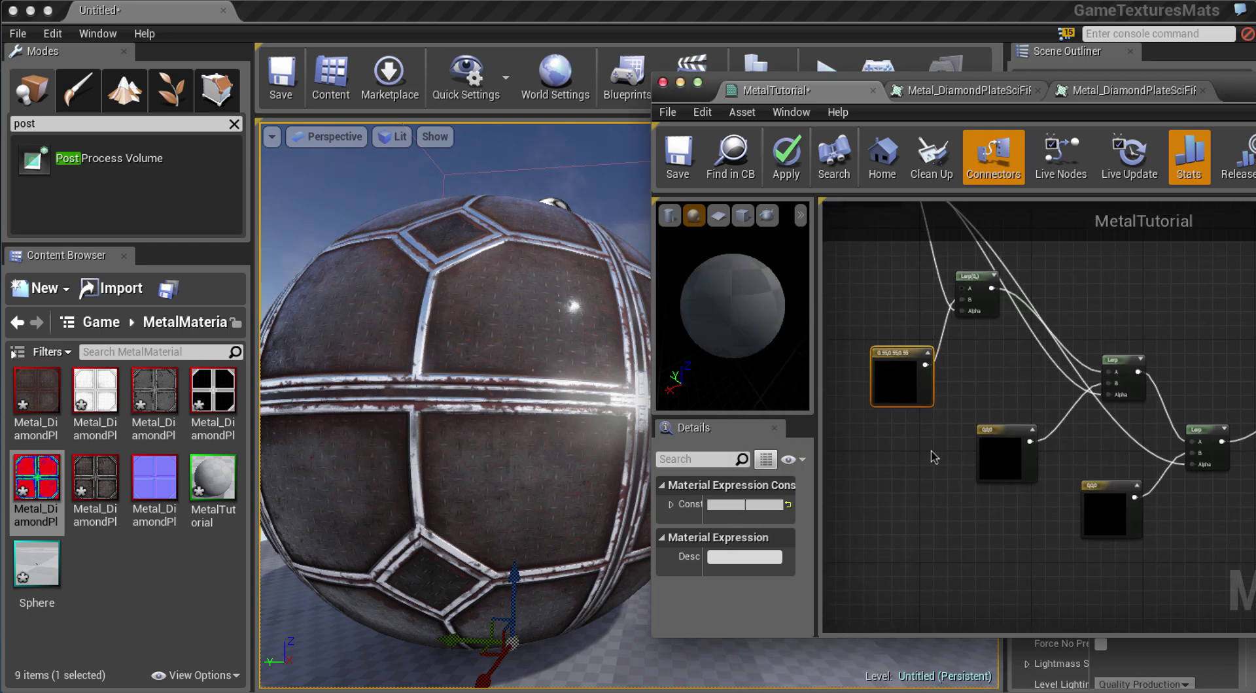
pyautogui.click(1005, 458)
pyautogui.moveTo(1001, 365); pyautogui.dragTo(975, 367, button='right')
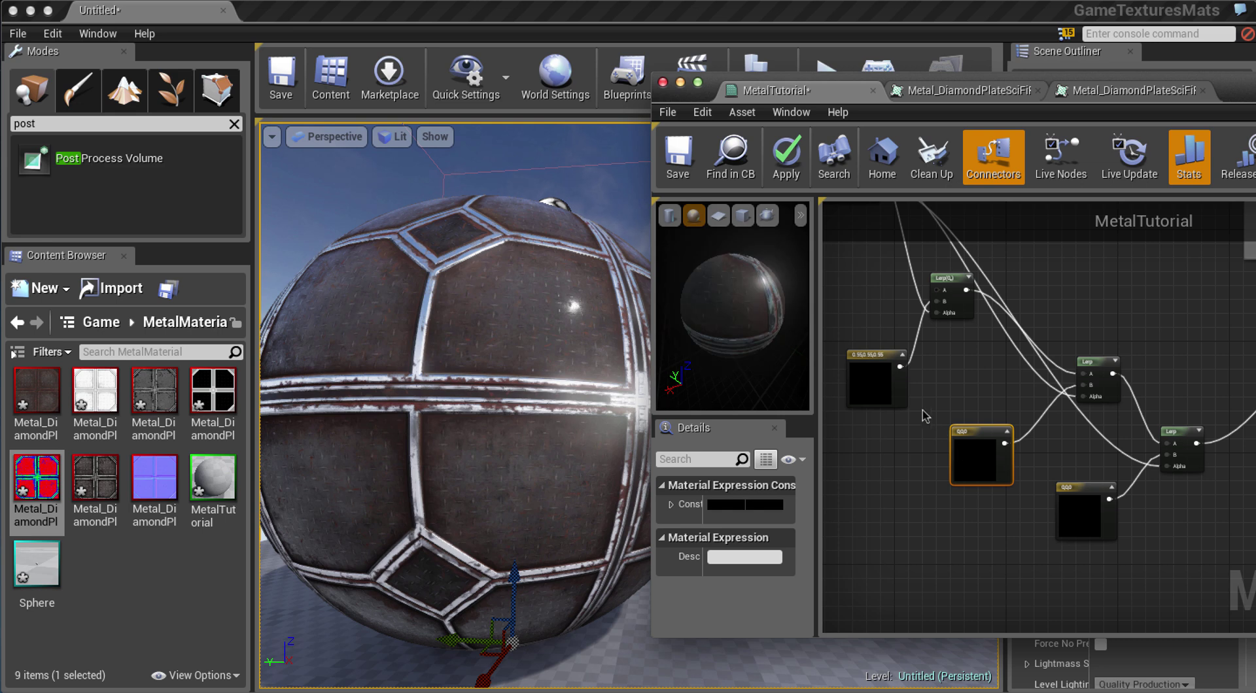
pyautogui.click(892, 394)
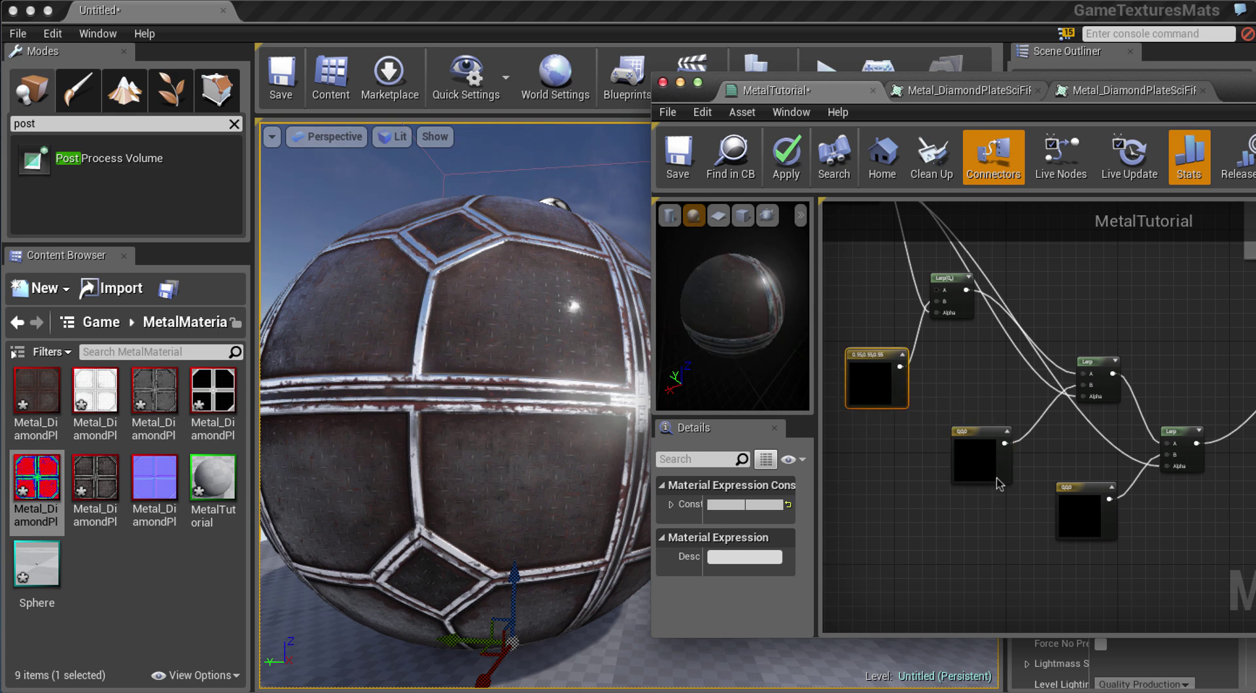
pyautogui.click(981, 463)
pyautogui.moveTo(1044, 279); pyautogui.dragTo(1095, 335, button='right')
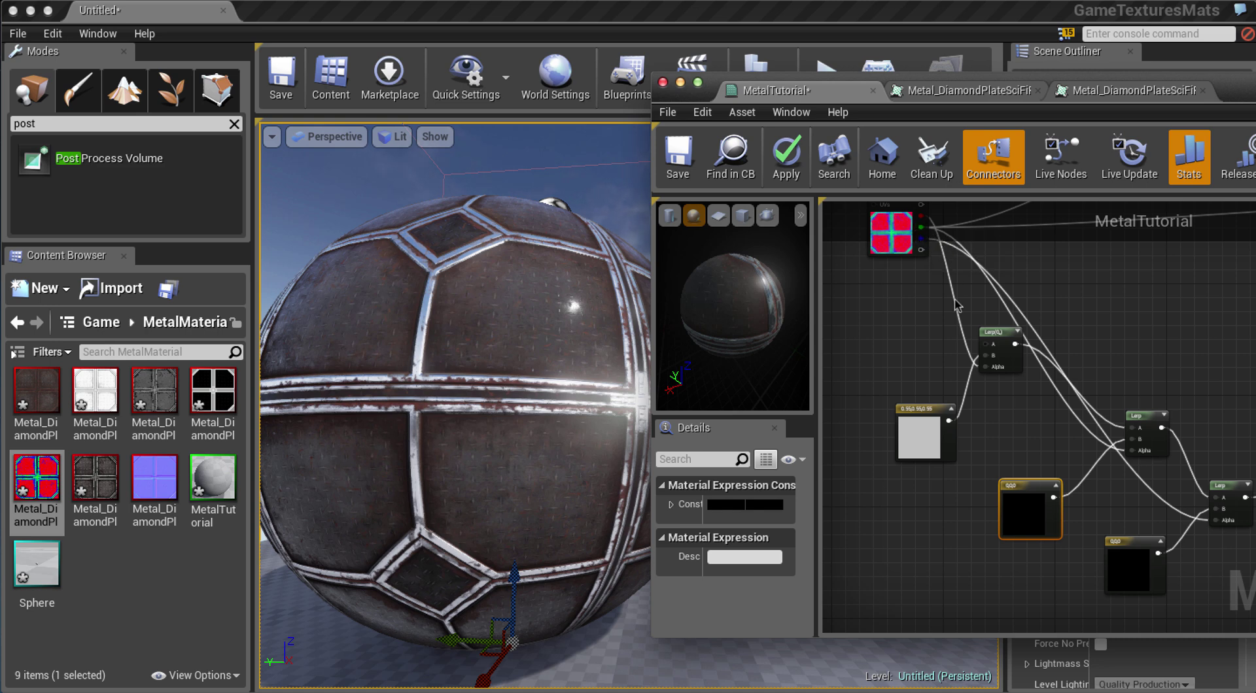
pyautogui.moveTo(1021, 486); pyautogui.dragTo(1008, 501, button='right')
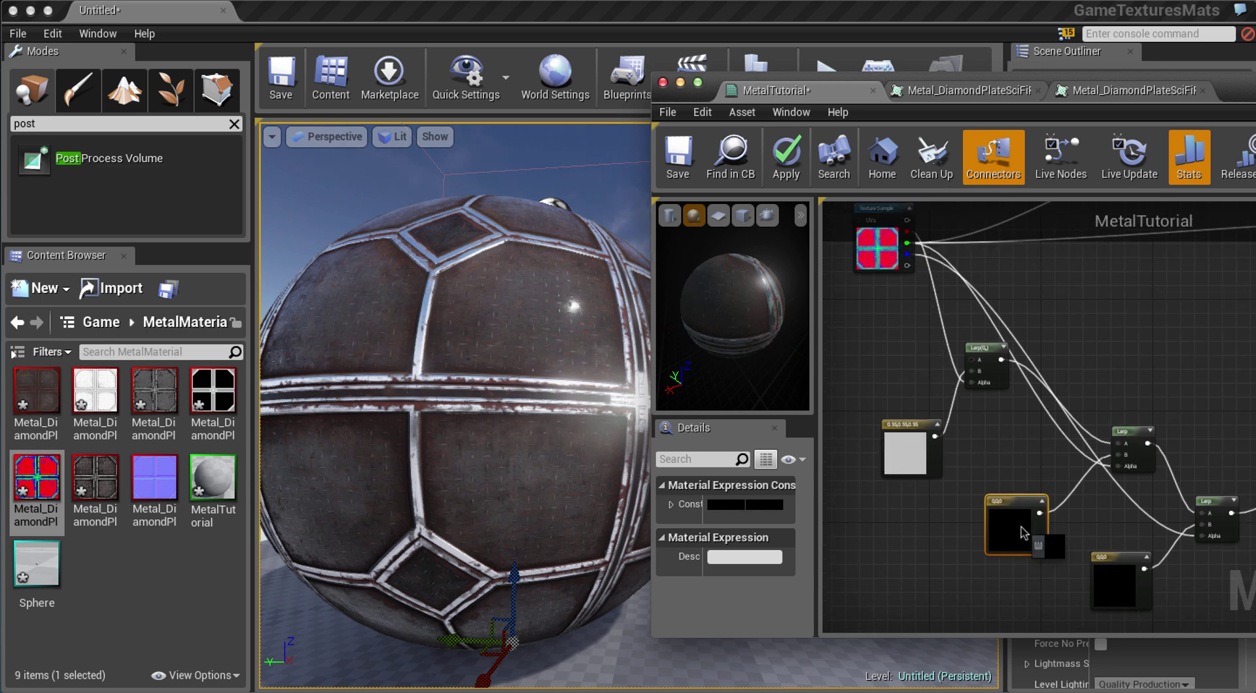
pyautogui.doubleClick(1024, 533)
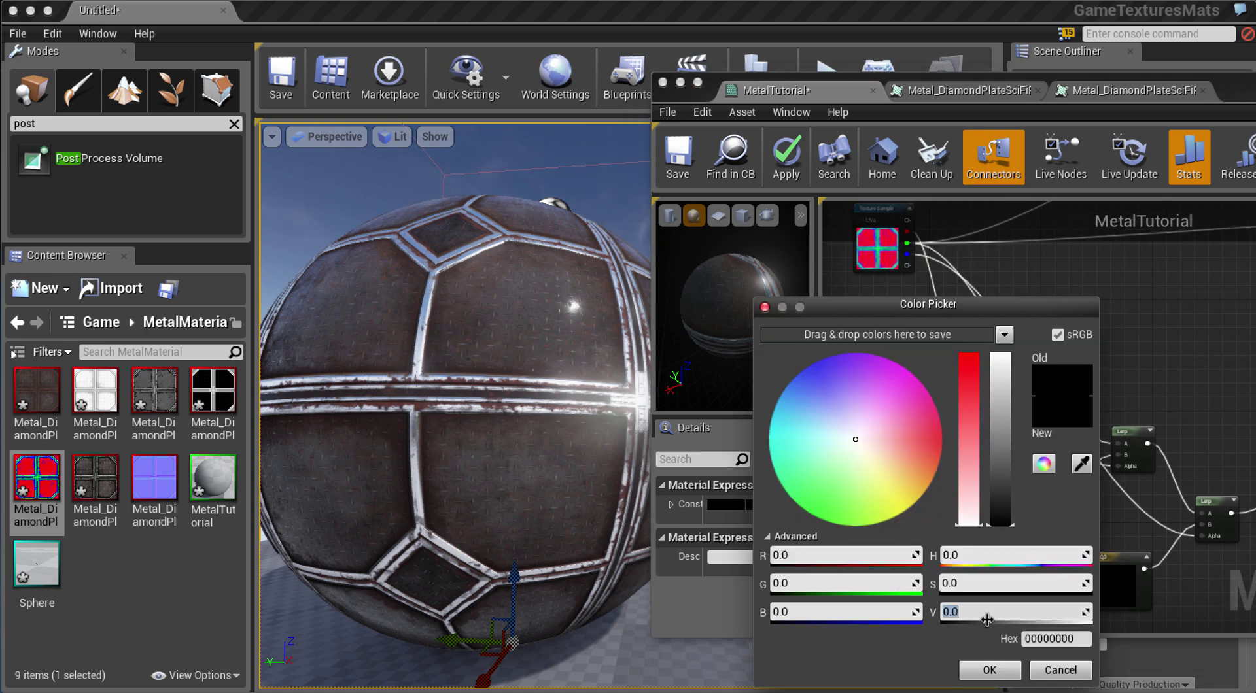
pyautogui.press('Return')
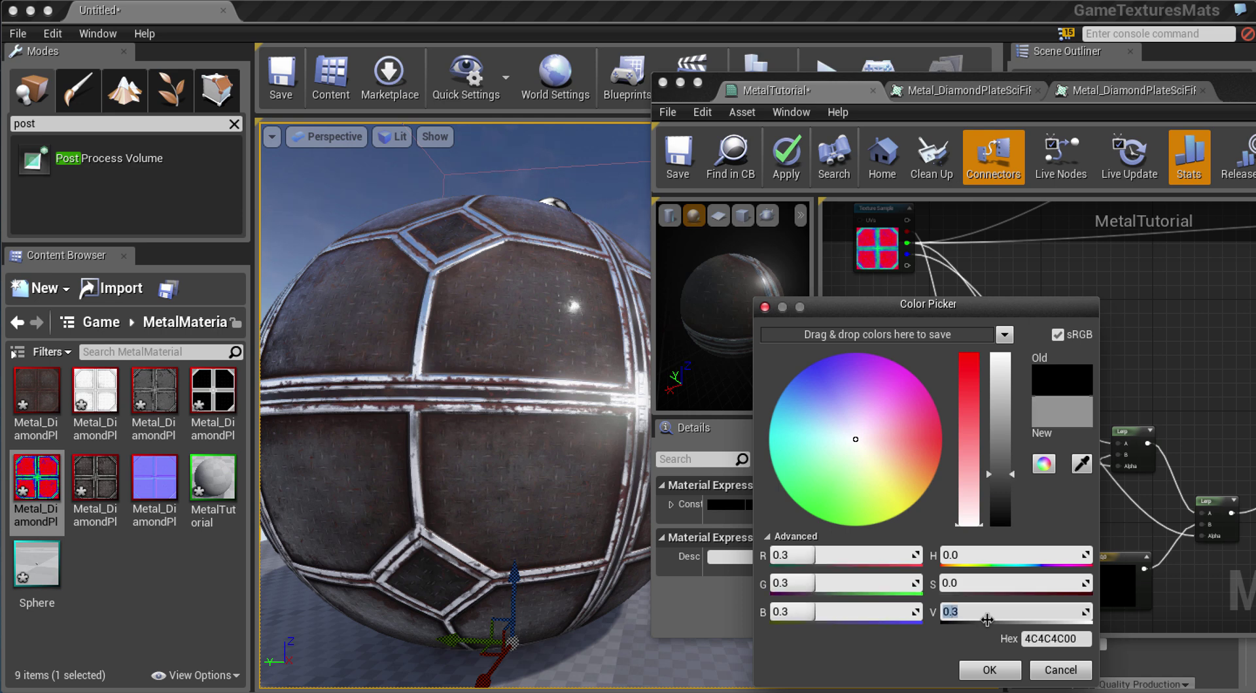
pyautogui.click(1001, 668)
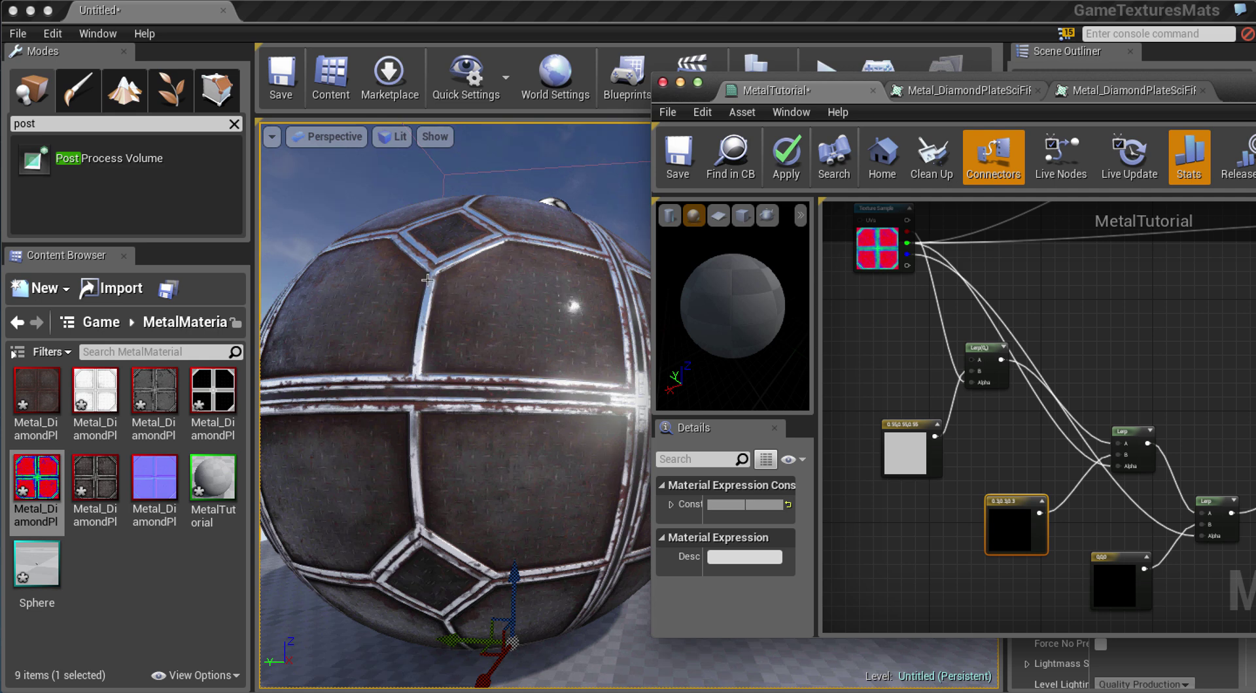
pyautogui.moveTo(830, 378); pyautogui.dragTo(846, 390, button='right')
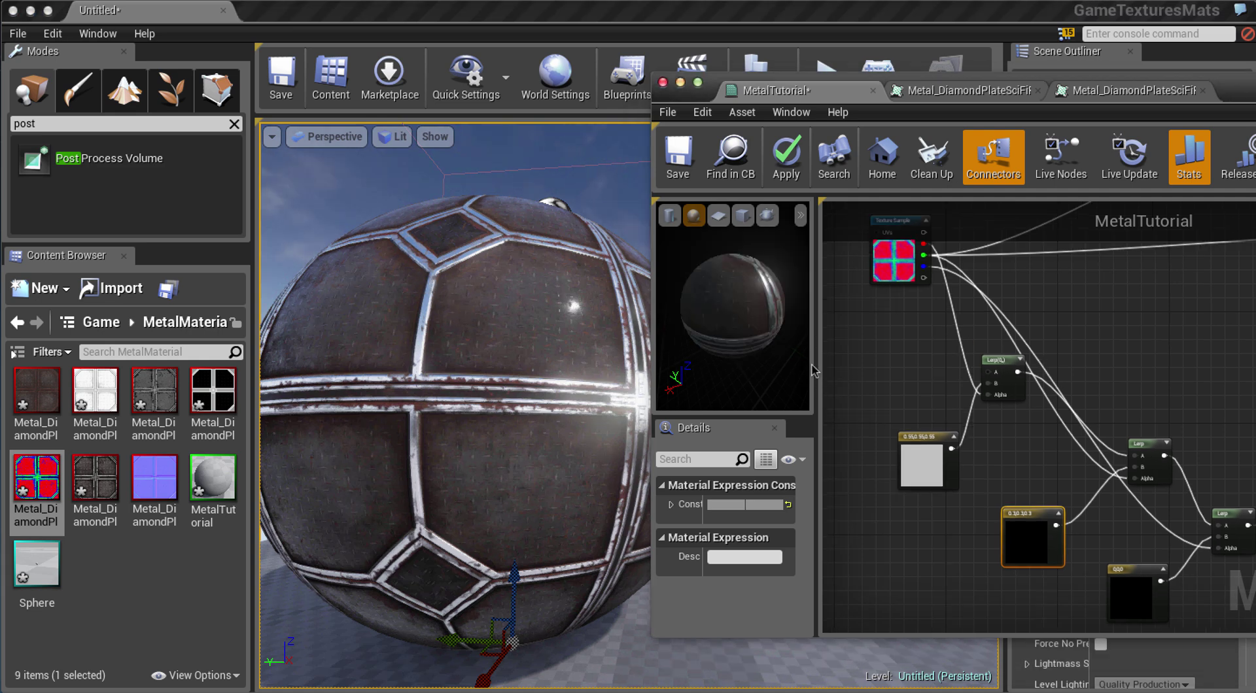
pyautogui.moveTo(755, 312); pyautogui.dragTo(694, 294)
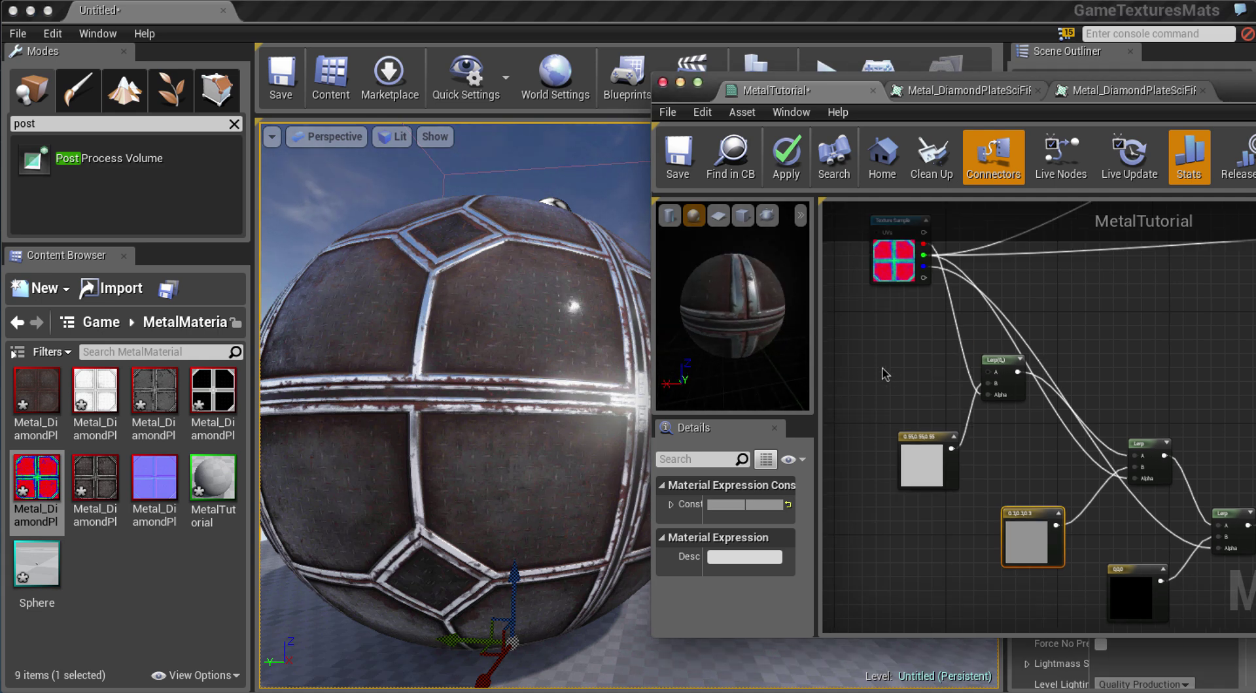
# Set the colour value of the Constant3Vector feeding the third Lerp to 0.9.
pyautogui.moveTo(884, 374); pyautogui.dragTo(798, 304, button='right')
pyautogui.click(1023, 526)
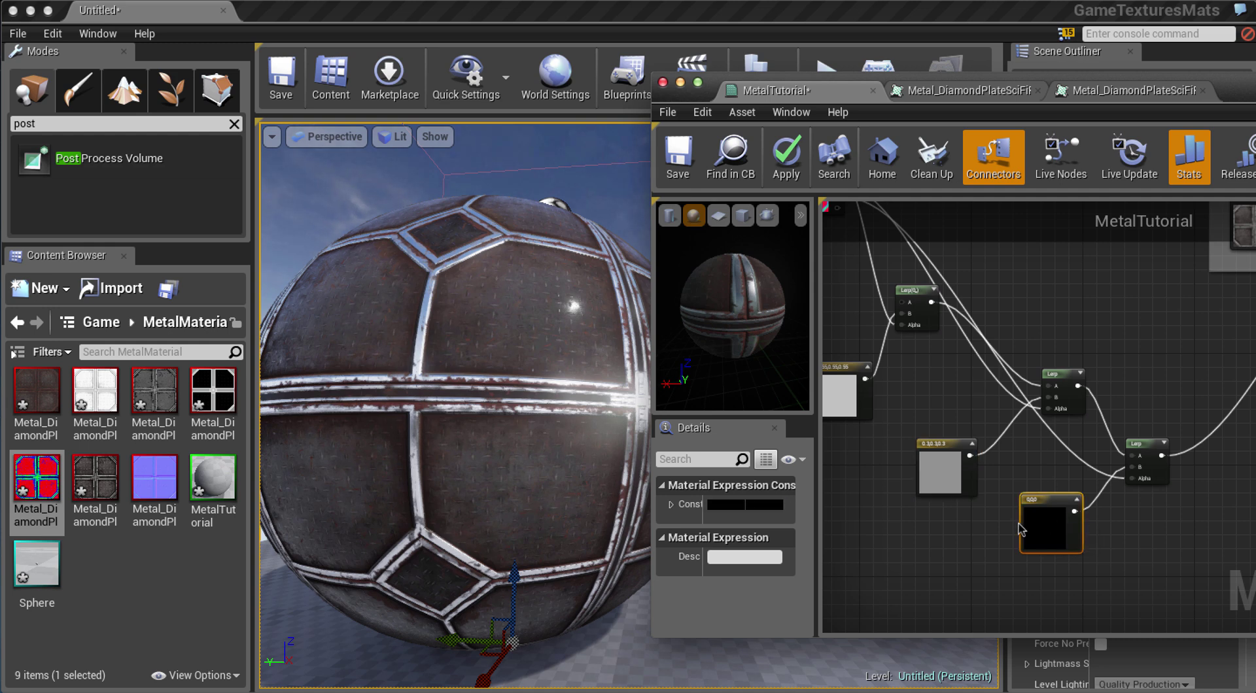
pyautogui.click(769, 505)
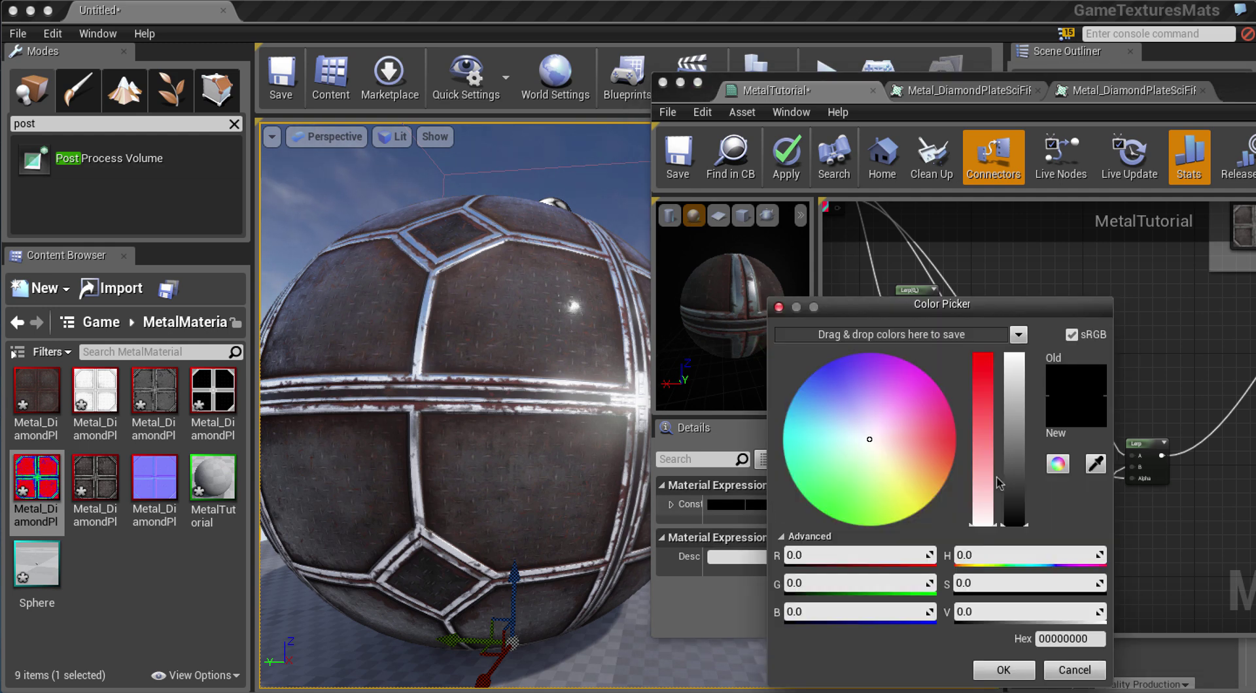
pyautogui.click(1014, 369)
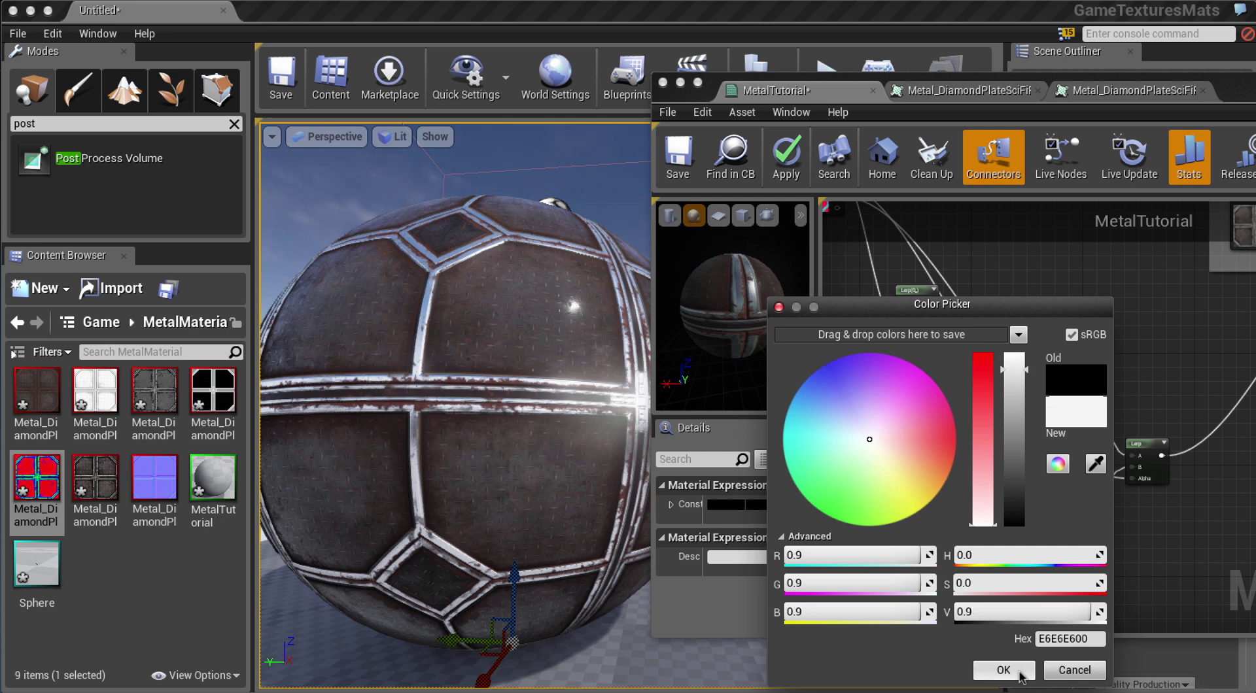
pyautogui.click(1019, 672)
# Inspect the roughness response on the preview sphere from several angles and apply the material changes.
pyautogui.moveTo(1167, 524); pyautogui.dragTo(1168, 532, button='right')
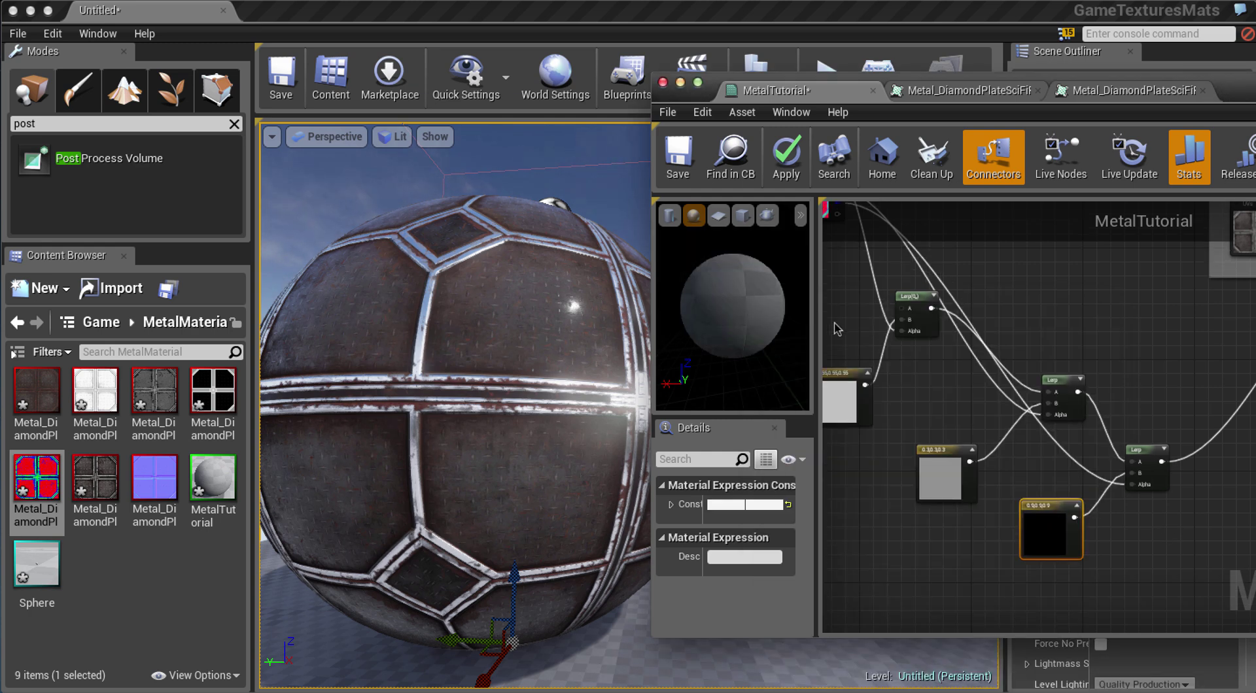
pyautogui.moveTo(738, 304); pyautogui.dragTo(804, 308)
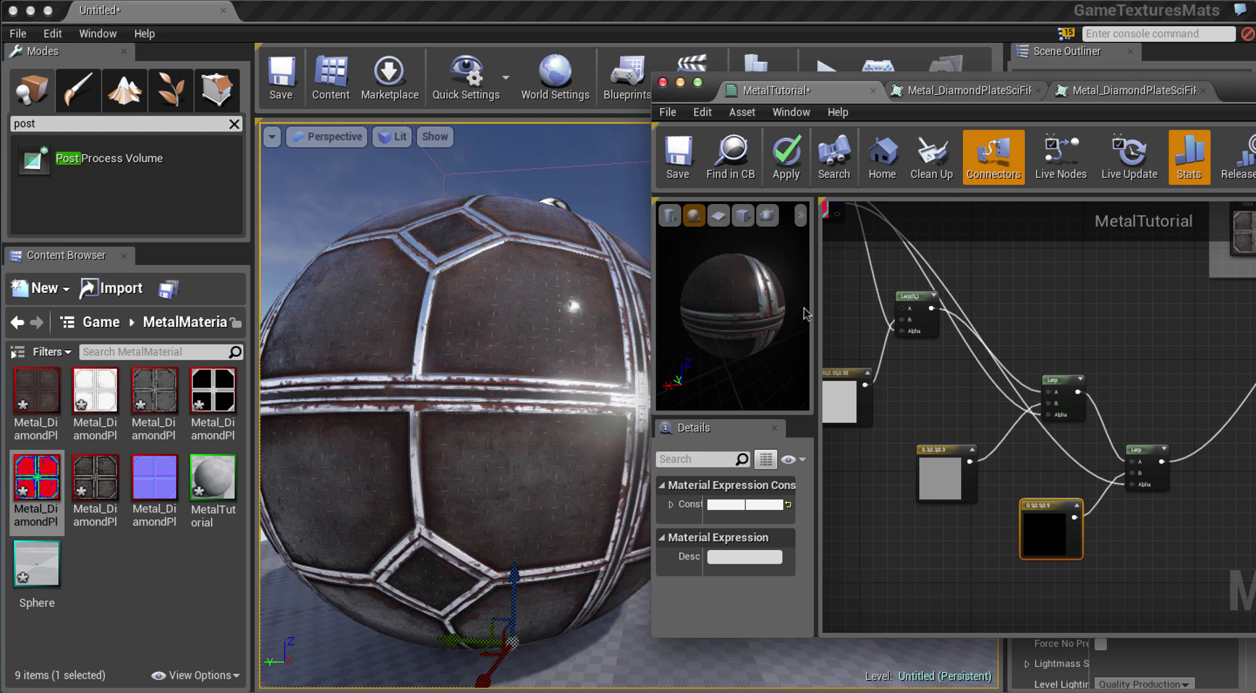
pyautogui.moveTo(719, 318); pyautogui.dragTo(735, 257)
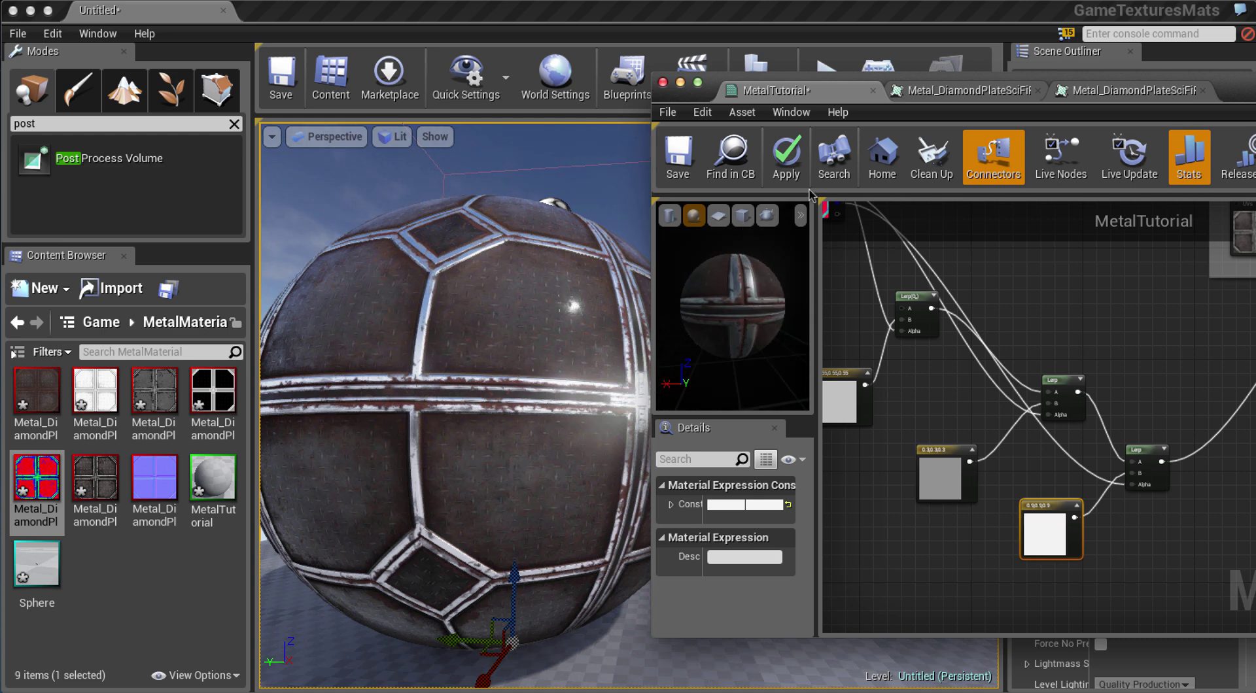
pyautogui.click(789, 160)
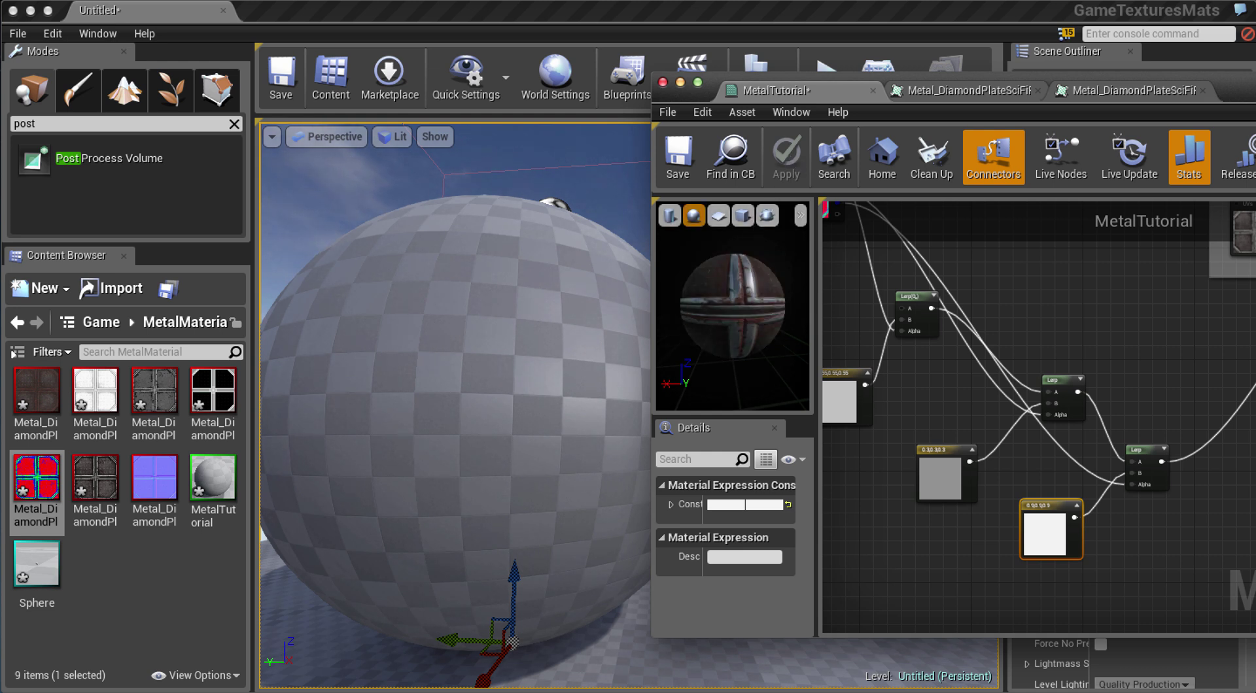
pyautogui.moveTo(726, 275); pyautogui.dragTo(817, 356)
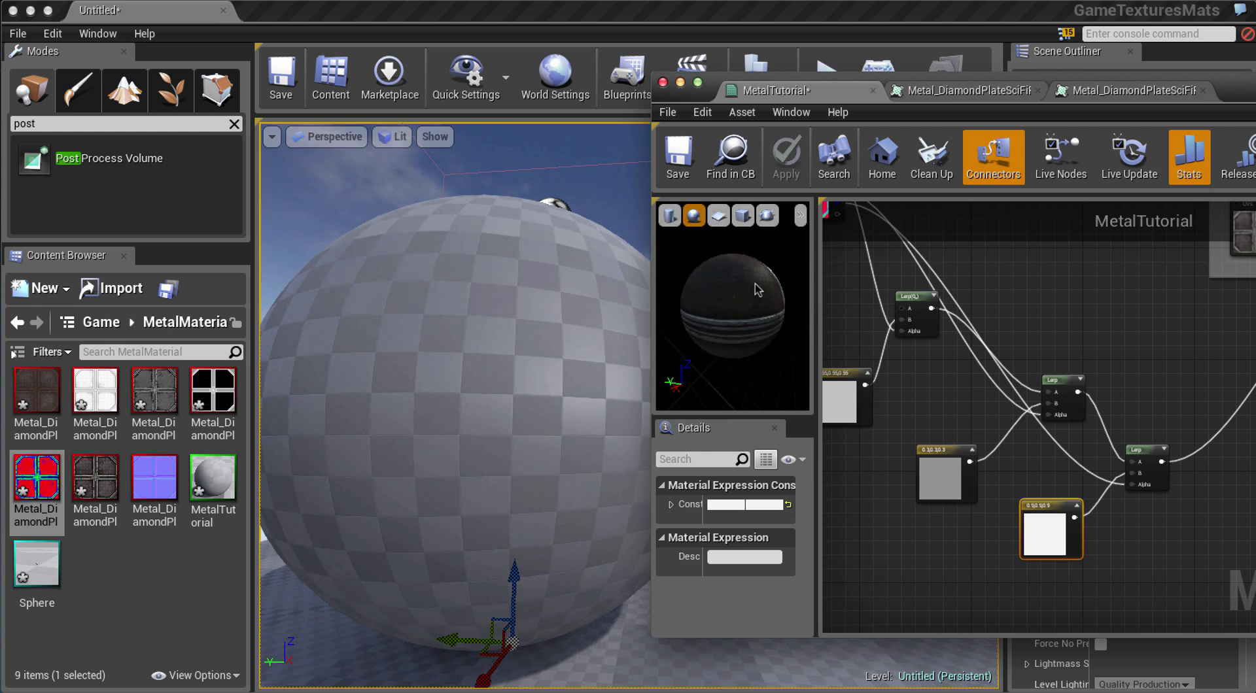
# Inspect the rusty metal's reflections on the preview sphere and close up on the large sphere in the level.
pyautogui.moveTo(759, 296); pyautogui.dragTo(542, 294)
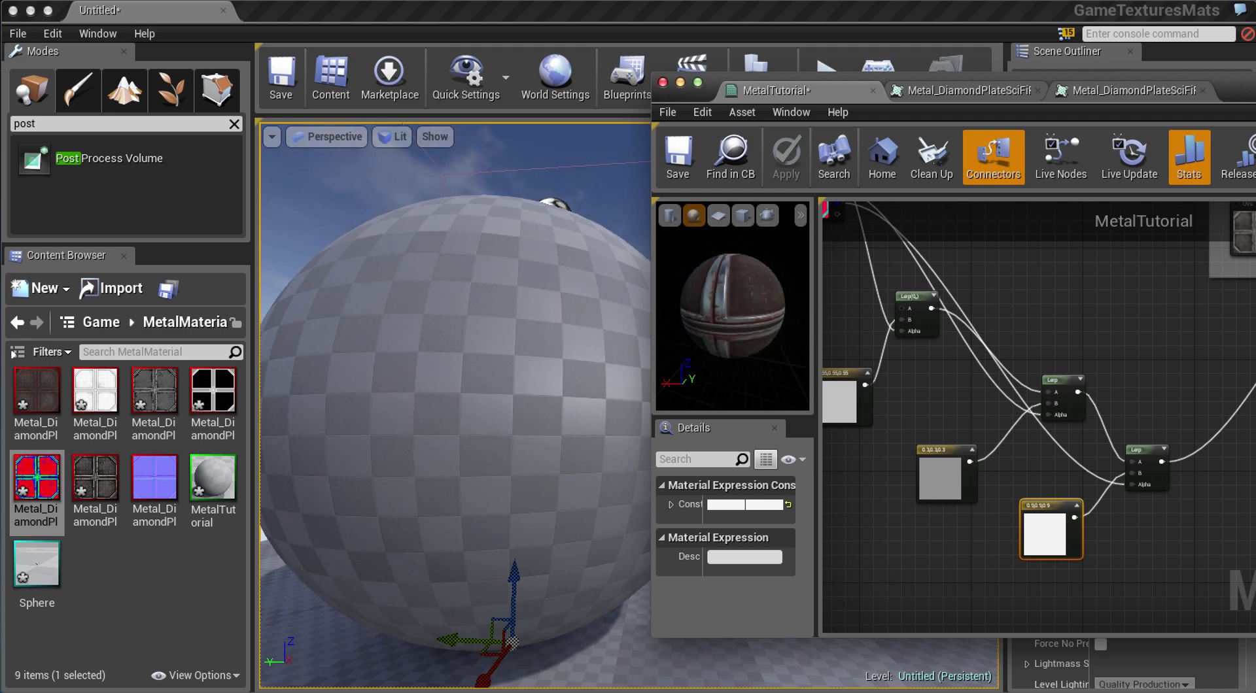
pyautogui.moveTo(752, 301); pyautogui.dragTo(693, 301)
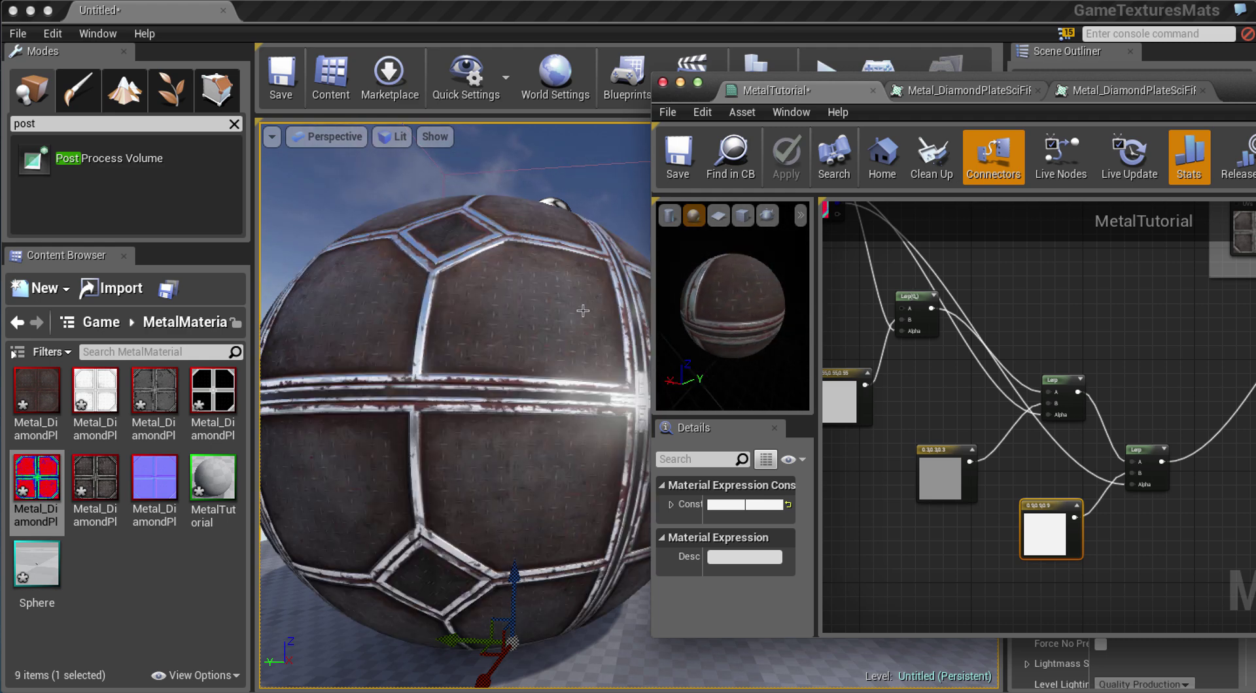
pyautogui.scroll(5, 578, 304)
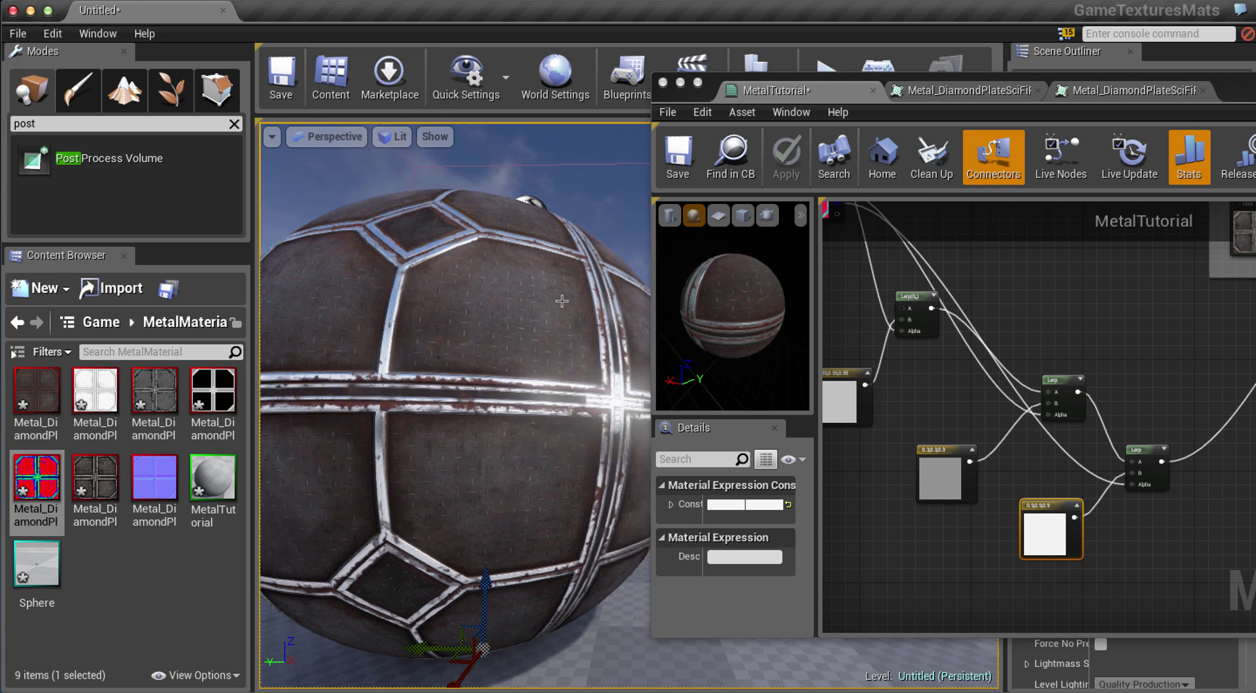
pyautogui.keyDown('alt'); pyautogui.moveTo(578, 304); pyautogui.dragTo(546, 301); pyautogui.keyUp('alt')
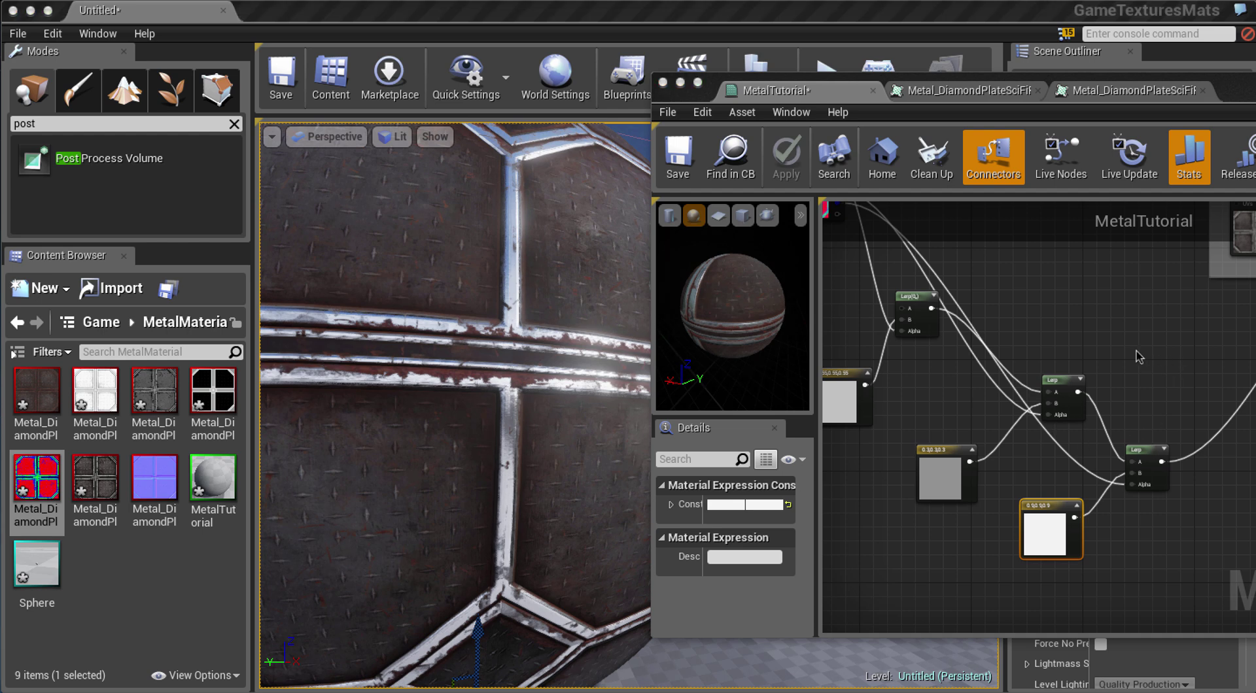
# Group the three roughness Lerps and their constant colour nodes in a comment named Roughness.
pyautogui.moveTo(1136, 353); pyautogui.dragTo(1021, 416, button='right')
pyautogui.scroll(-2, 912, 384)
pyautogui.scroll(-1, 914, 391)
pyautogui.moveTo(1075, 503); pyautogui.dragTo(863, 386)
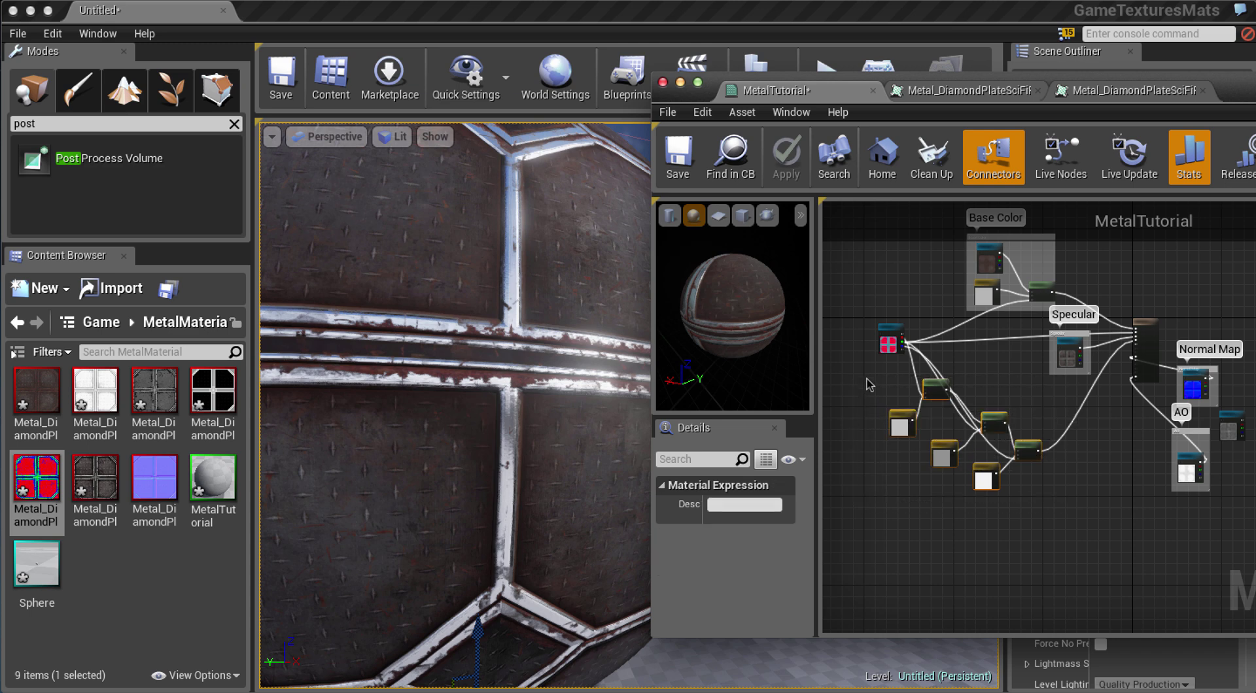
pyautogui.press('c')
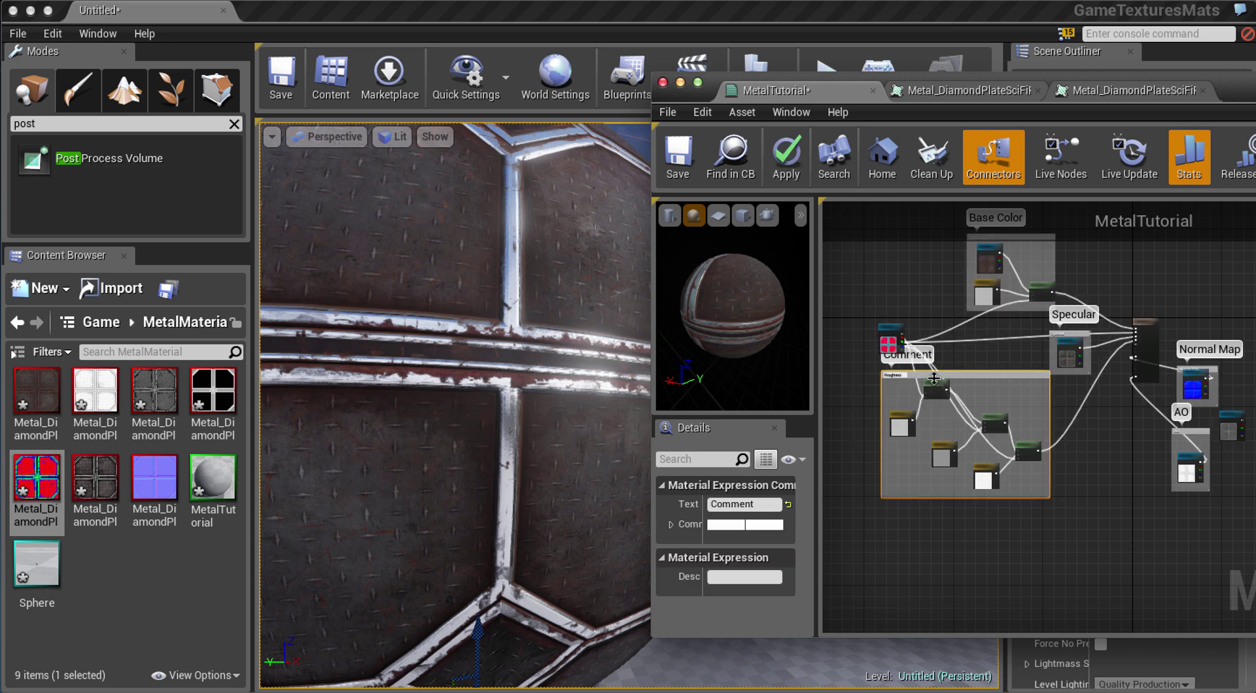
pyautogui.press('Return')
# Move the mask texture sample farther away from the Roughness comment group, clear of its title.
pyautogui.click(893, 345)
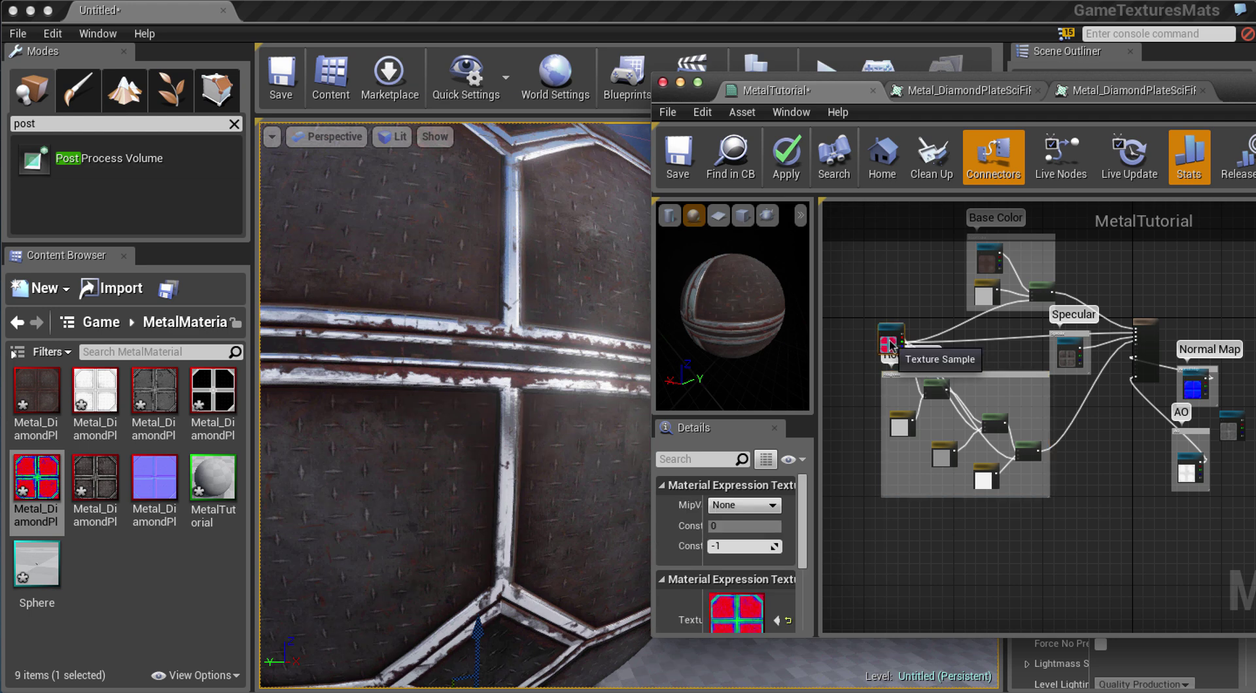
pyautogui.moveTo(893, 344); pyautogui.dragTo(930, 335)
pyautogui.moveTo(1208, 467); pyautogui.dragTo(1070, 453, button='right')
pyautogui.click(1054, 460)
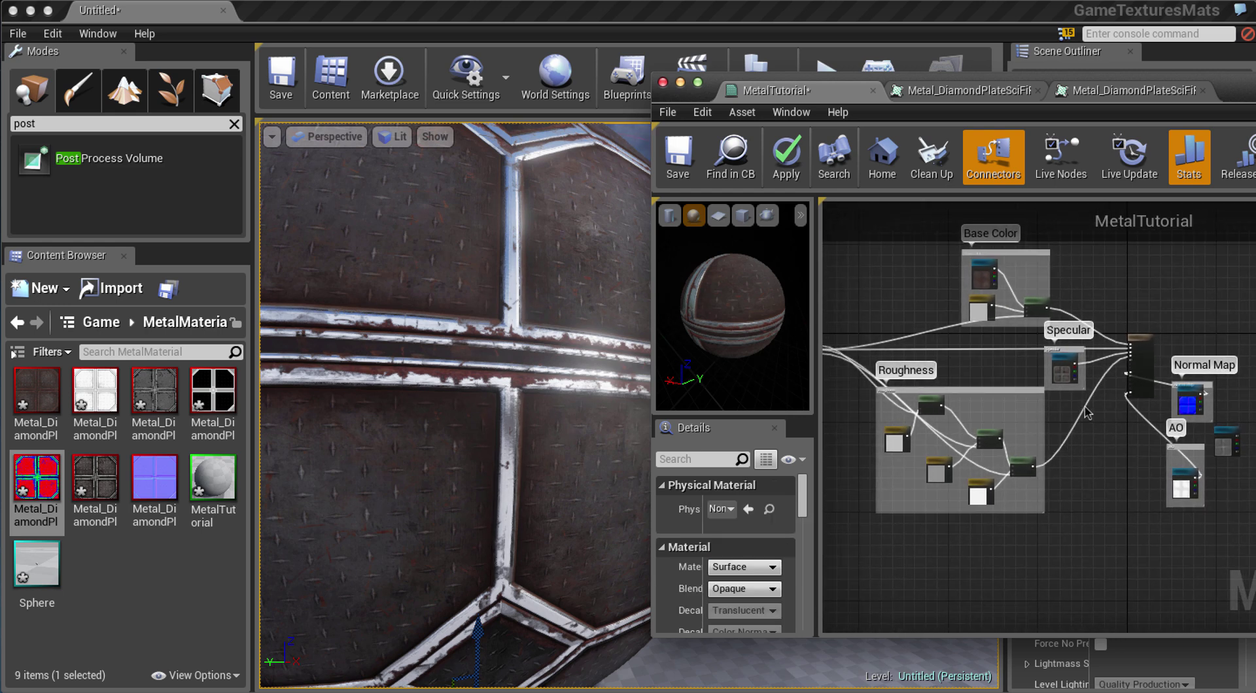
pyautogui.moveTo(1083, 407); pyautogui.dragTo(1101, 401, button='right')
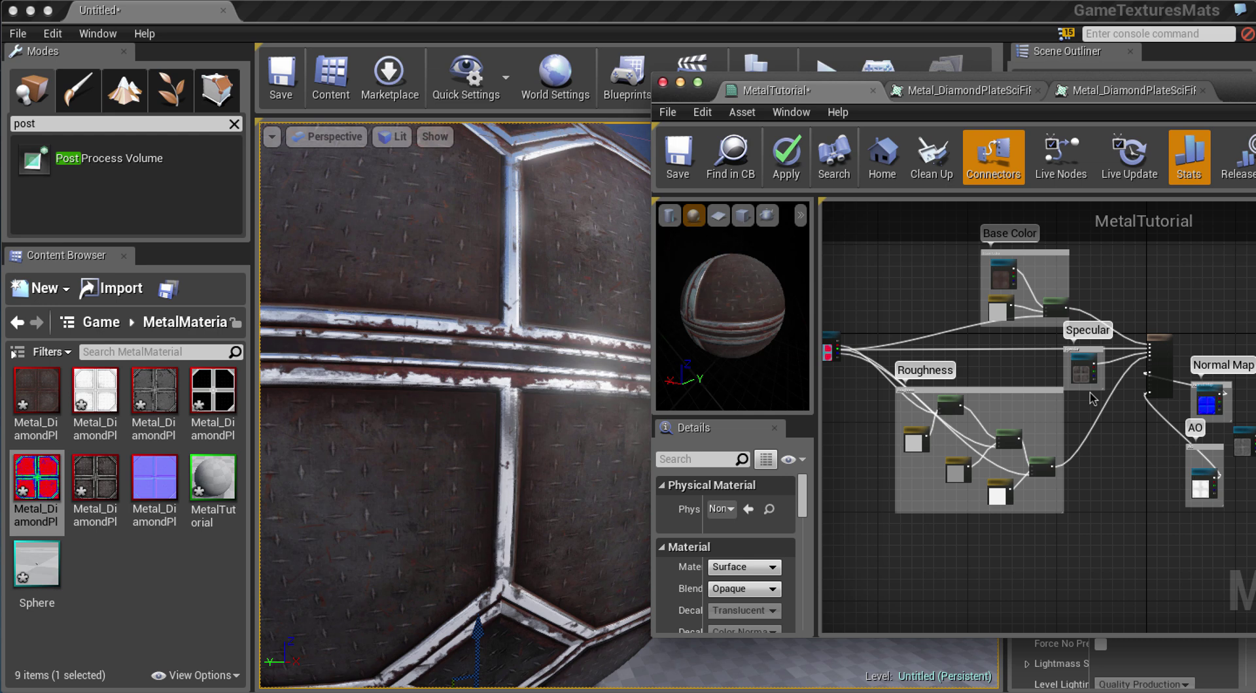
pyautogui.moveTo(1024, 533); pyautogui.dragTo(1010, 520, button='right')
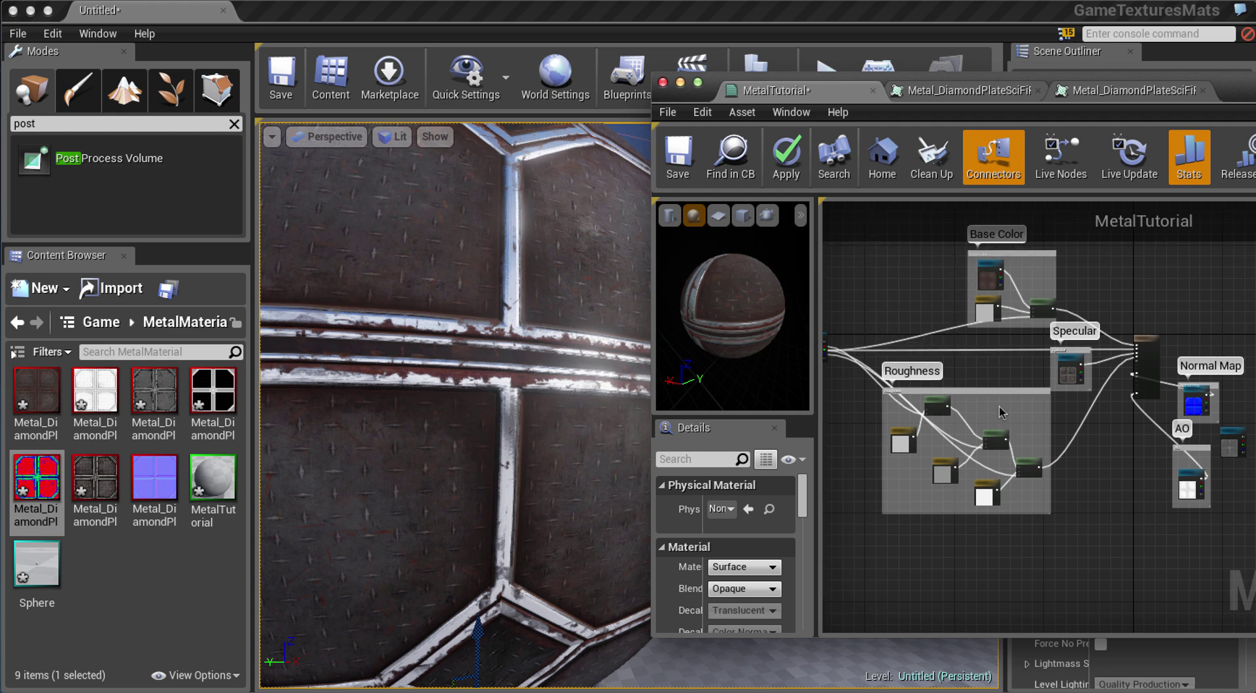
# Shift the Roughness comment group down and away from Specular, and move the AO group to the input side of the main material node.
pyautogui.click(998, 412)
pyautogui.moveTo(996, 413); pyautogui.dragTo(982, 419)
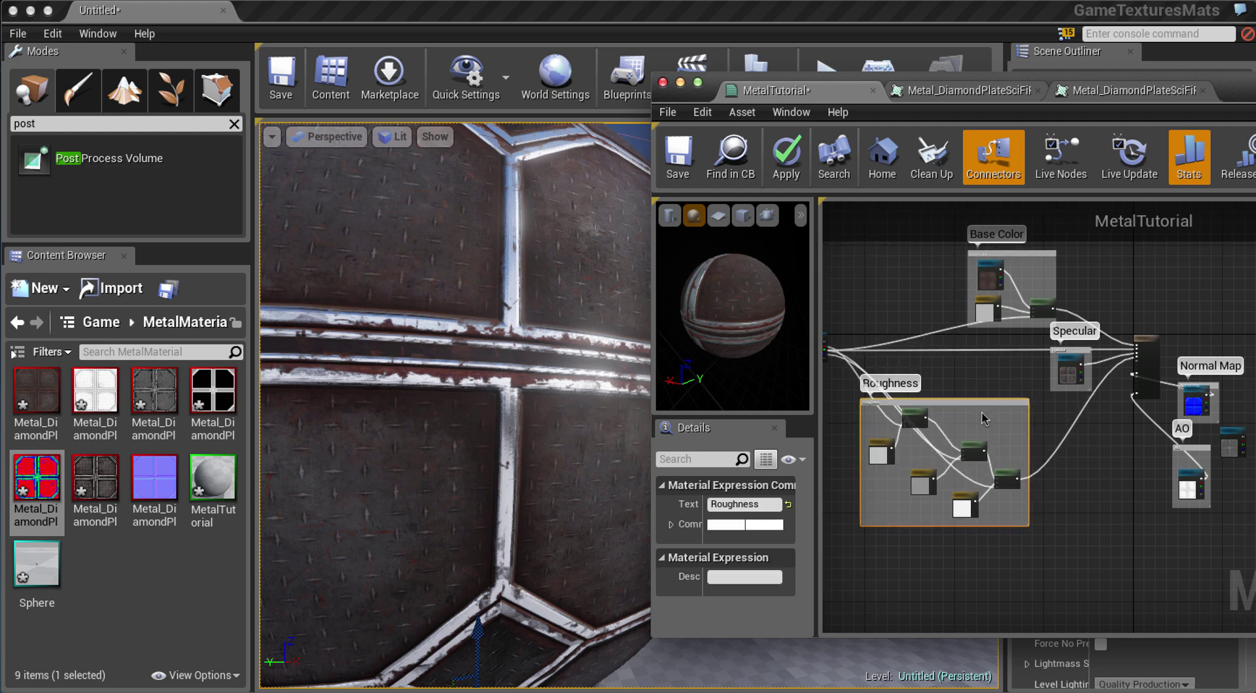
pyautogui.click(1184, 461)
pyautogui.moveTo(1182, 456); pyautogui.dragTo(1072, 452)
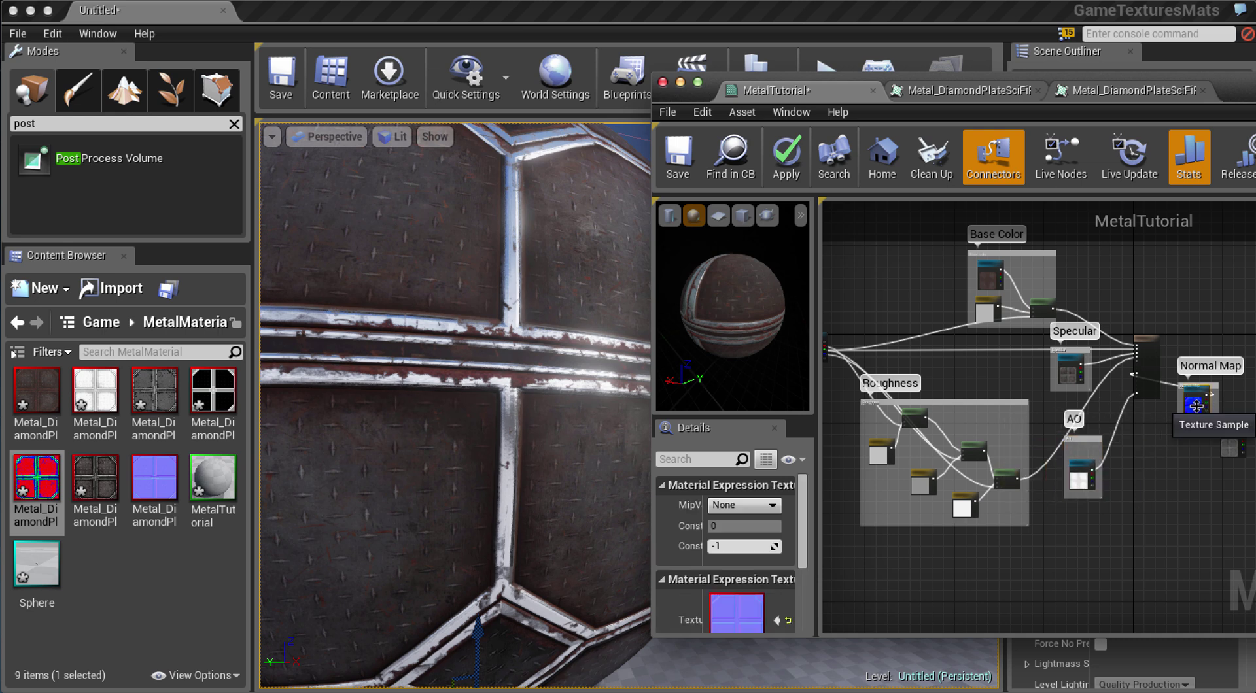
pyautogui.click(1213, 409)
pyautogui.click(1191, 418)
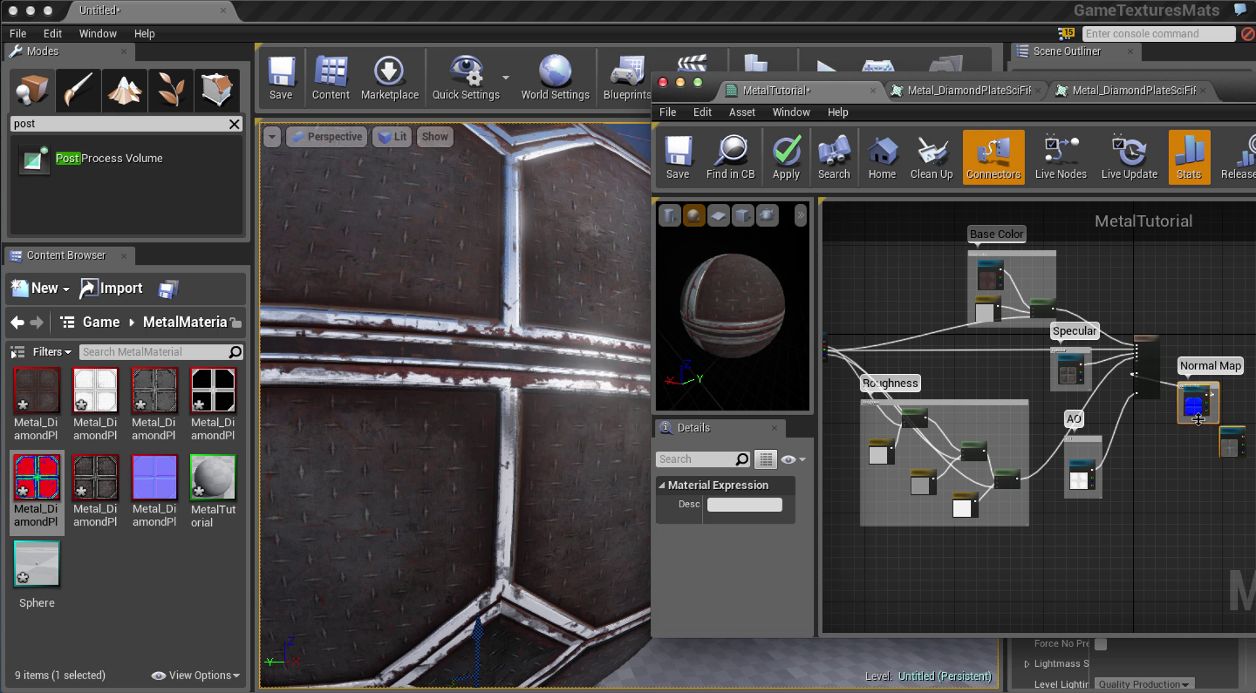
pyautogui.click(1151, 445)
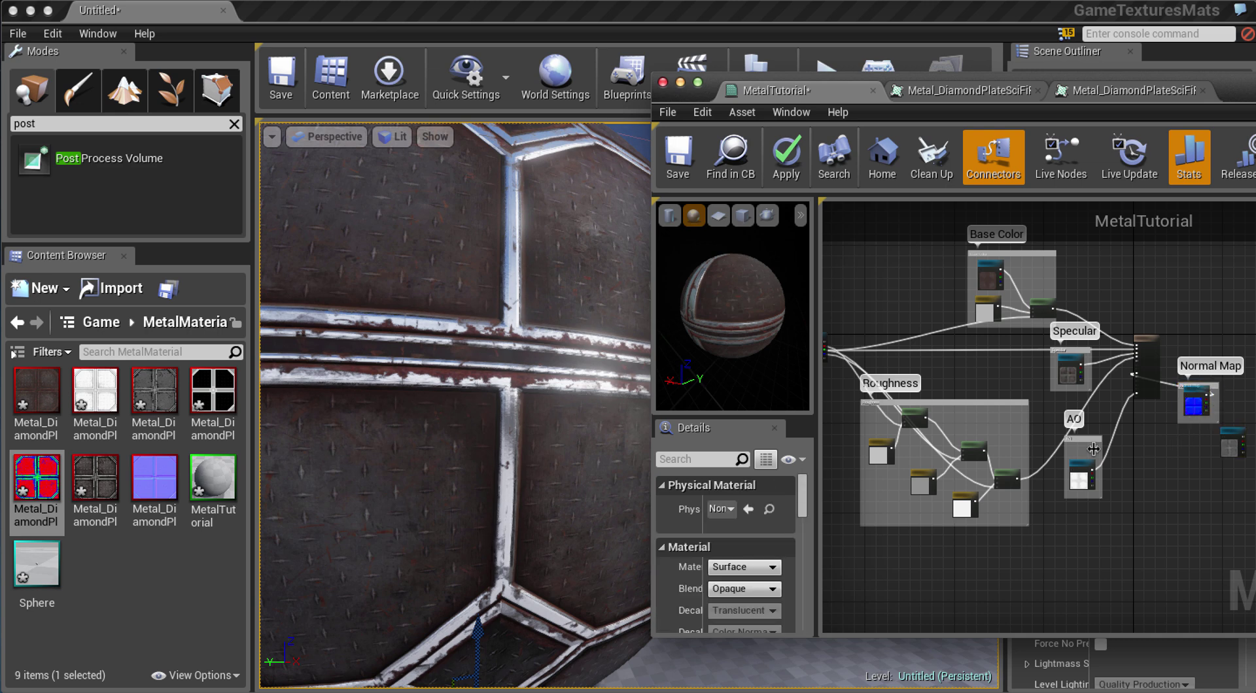
# Apply the material changes and bring up the Metal_DiamondPlateSciFiRust_2k_mask texture with its editor window moved fully into view.
pyautogui.moveTo(1004, 399); pyautogui.dragTo(1054, 425, button='right')
pyautogui.moveTo(633, 326); pyautogui.dragTo(625, 336)
pyautogui.click(786, 162)
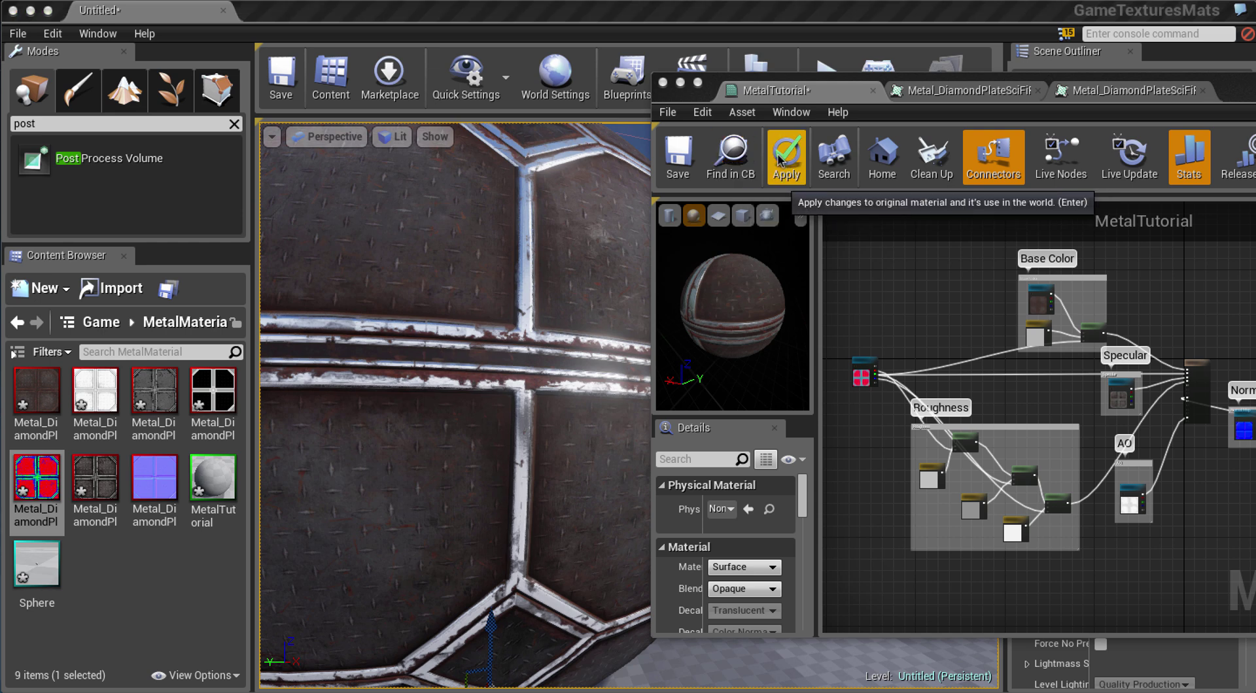
pyautogui.moveTo(1242, 91); pyautogui.dragTo(690, 115)
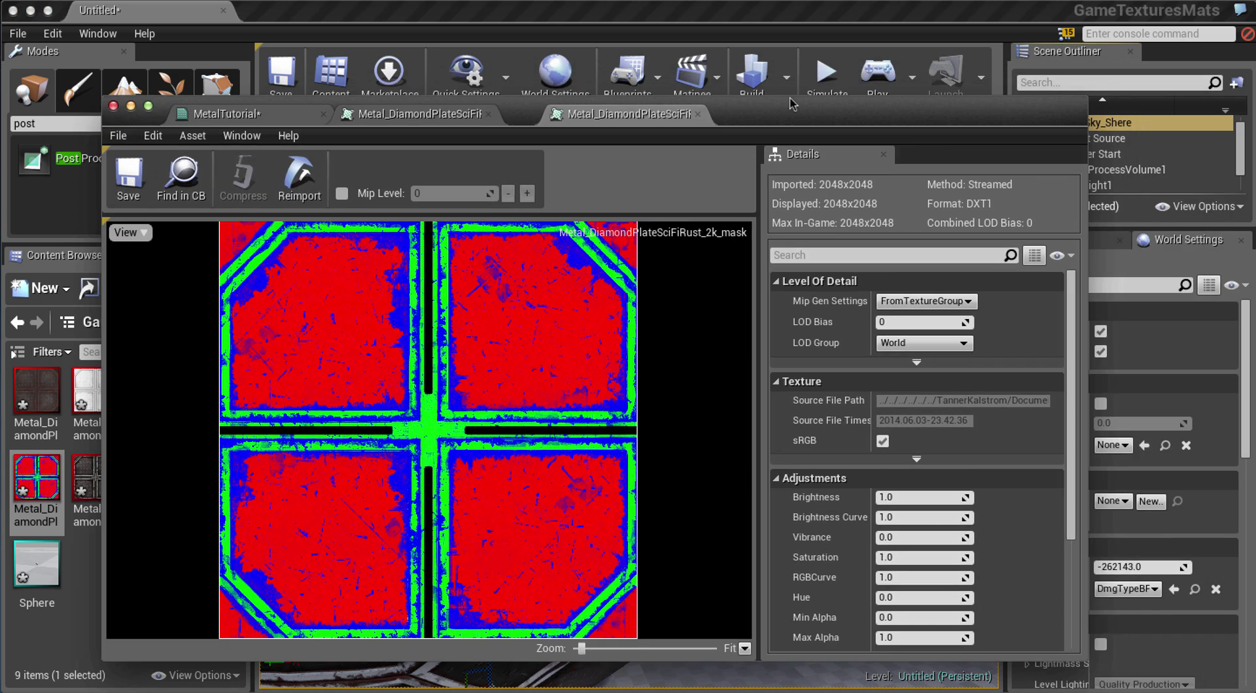